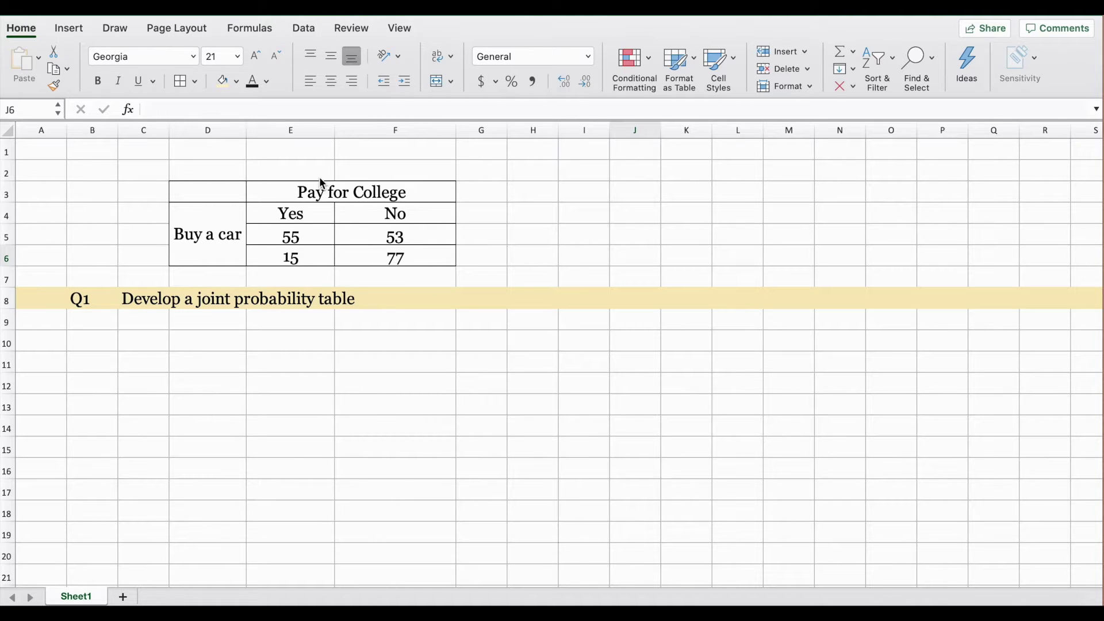
Step: Merge and centre cells D3:D6 so the Buy a car label spans all rows of the table
mouse_move(190, 168)
left_mouse_down()
mouse_move(377, 230)
mouse_move(377, 249)
left_mouse_up()
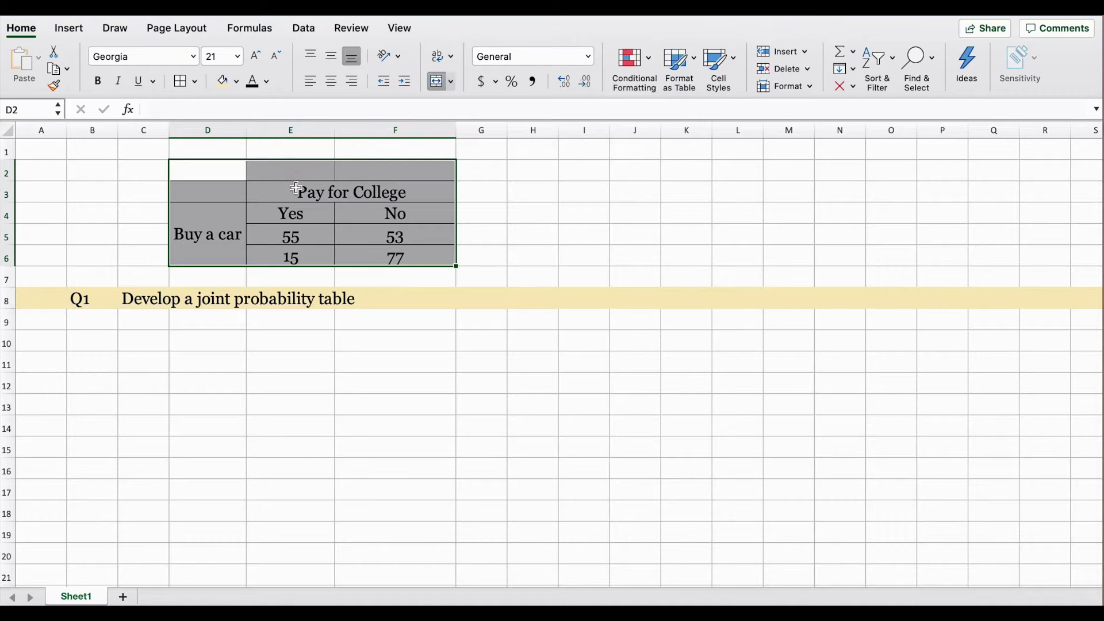
left_click(298, 192)
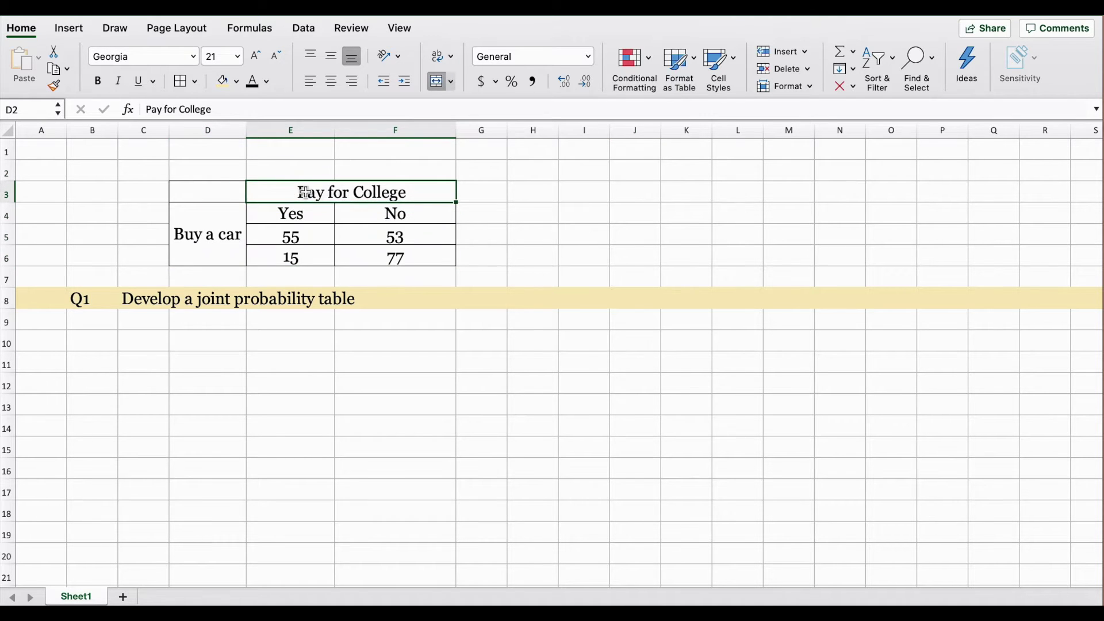
left_click(240, 217)
left_click_drag(227, 191, 224, 237)
left_click(439, 81)
left_click(438, 81)
left_click(546, 225)
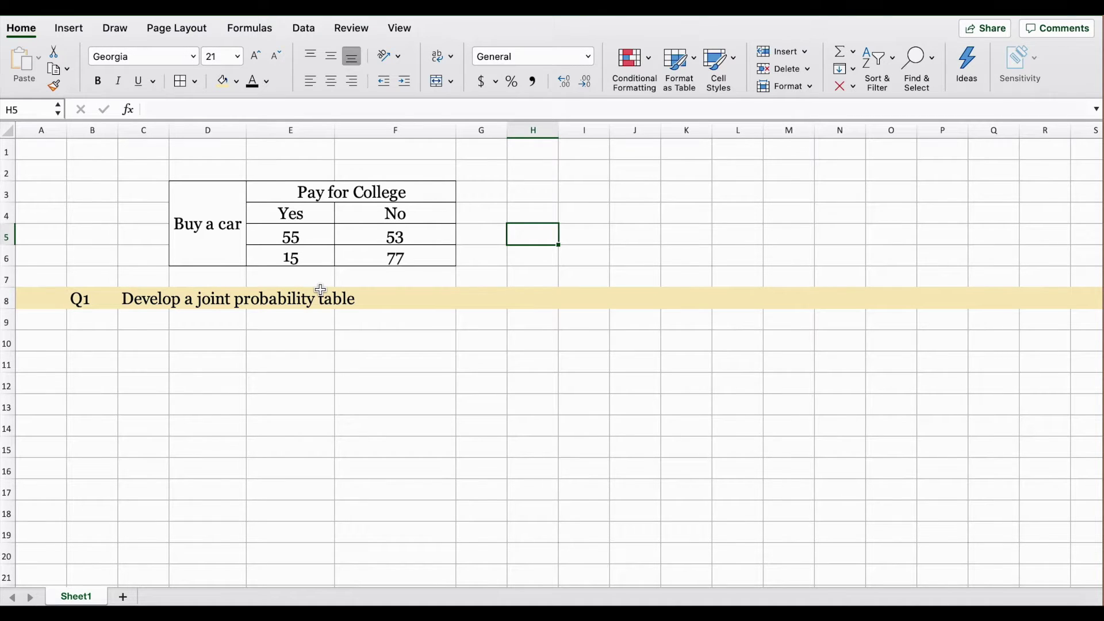
Step: Copy the Pay for College table in D3:F6 and paste it below the Q1 heading, starting at D10
left_click_drag(204, 203, 371, 221)
key("ctrl+c")
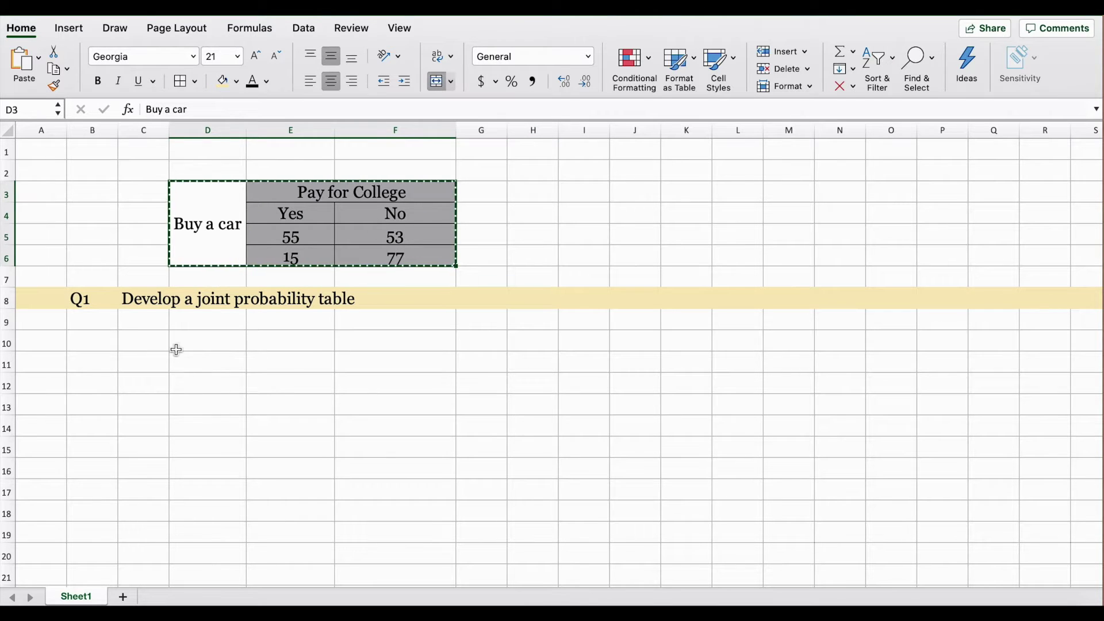
left_click(196, 341)
key("super+v")
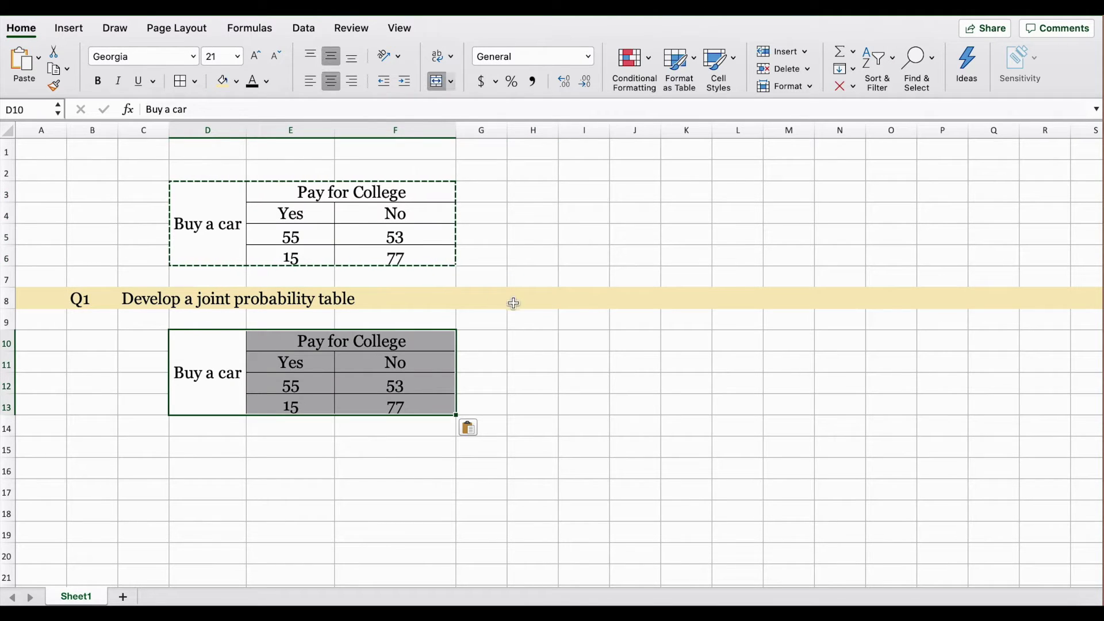
left_click(489, 323)
left_click(488, 343)
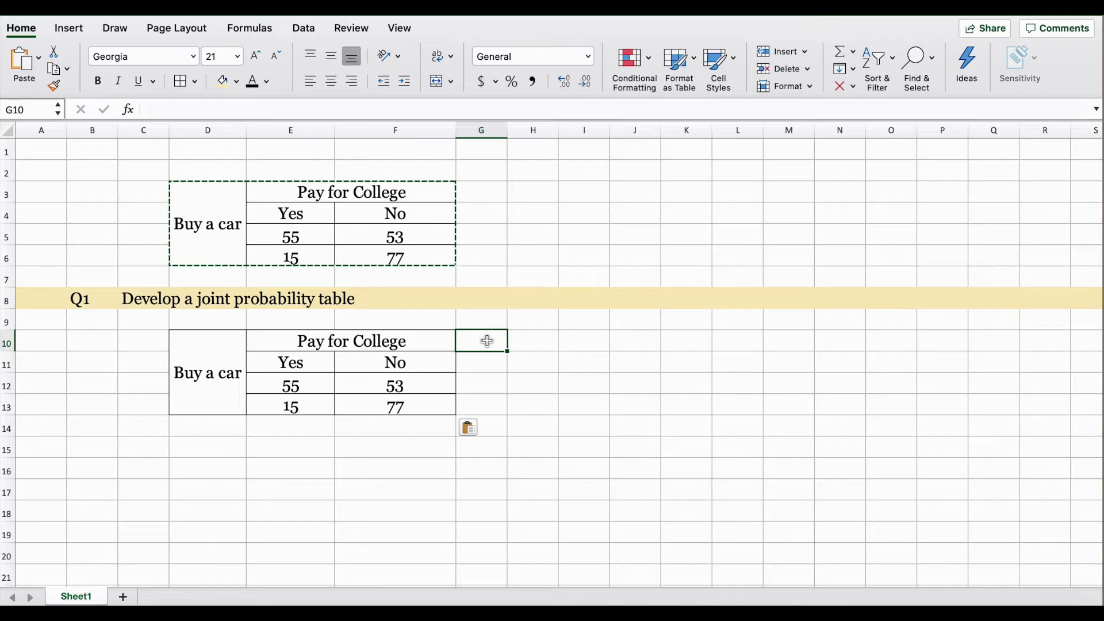
left_click_drag(488, 340, 483, 399)
left_click_drag(206, 423, 442, 422)
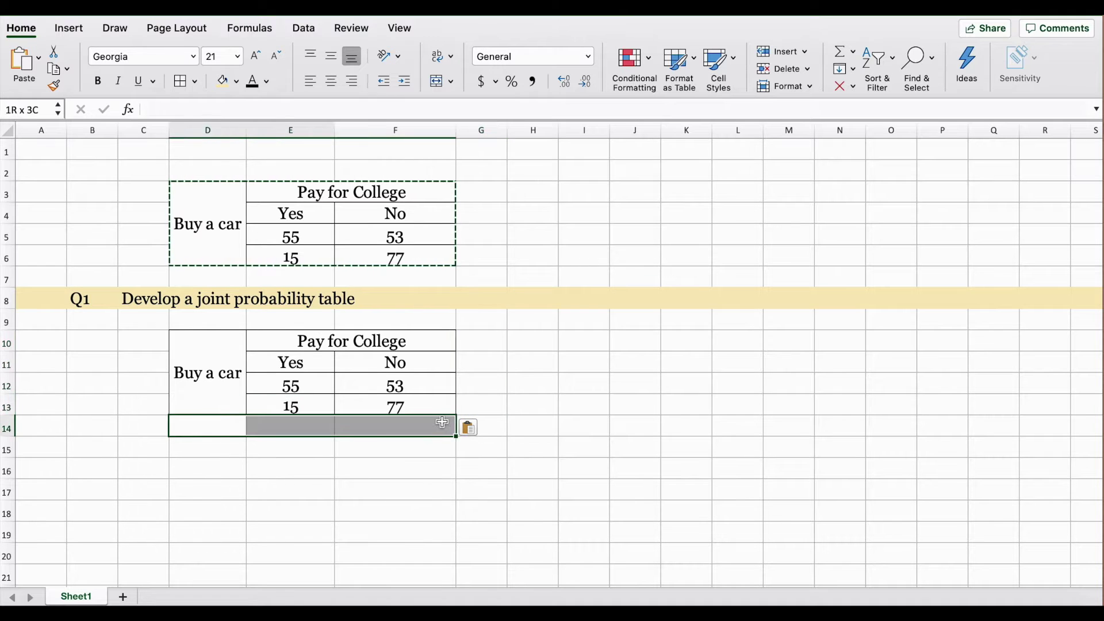
left_click_drag(290, 379, 375, 401)
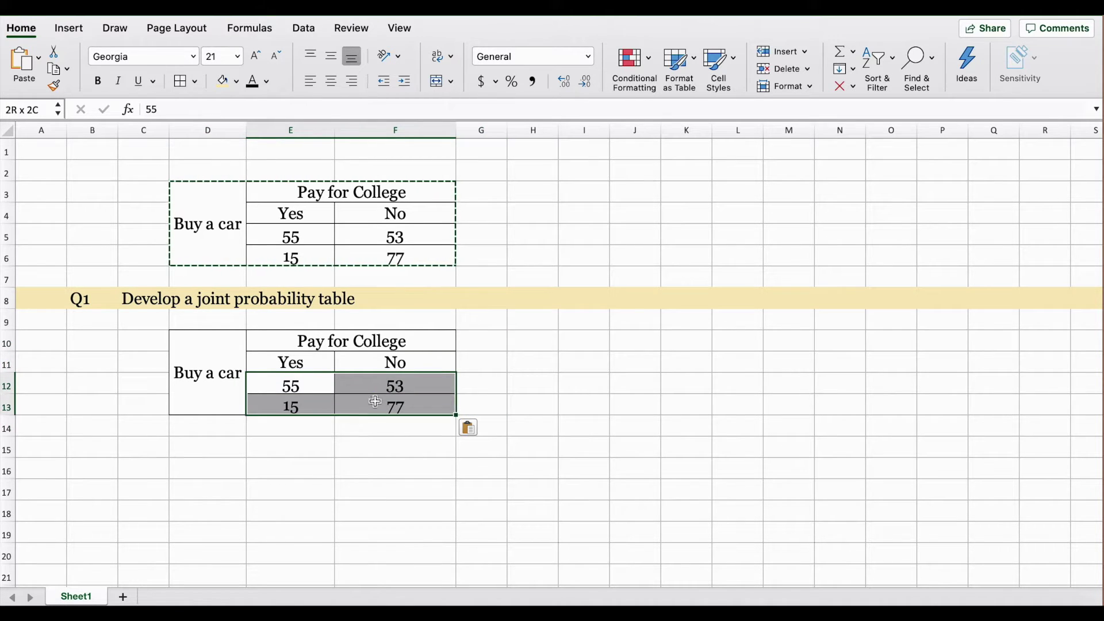
left_click(473, 352)
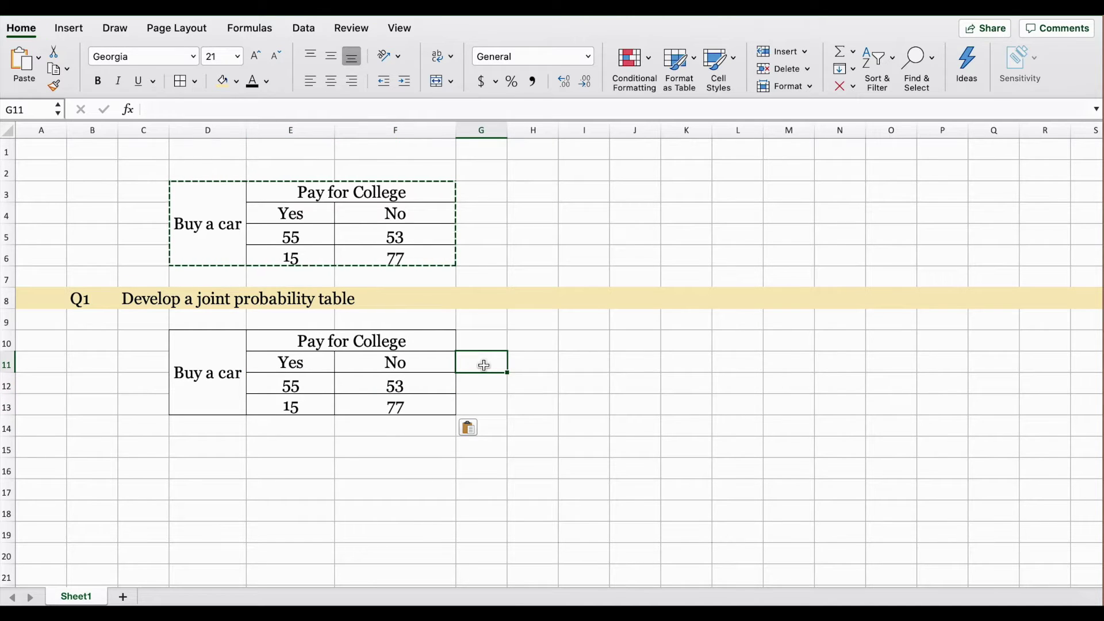
Step: Enter the heading Totals in G11 and sum E12:F12 in G12
left_click(478, 382)
left_click(477, 356)
type("Totals")
key("Return")
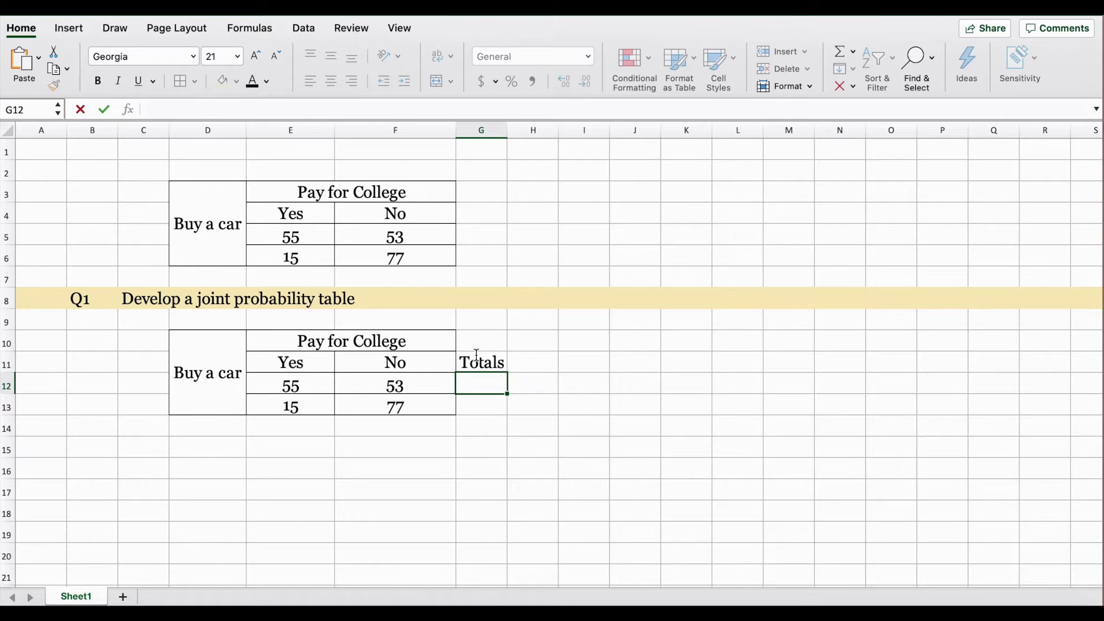
type("=sum(")
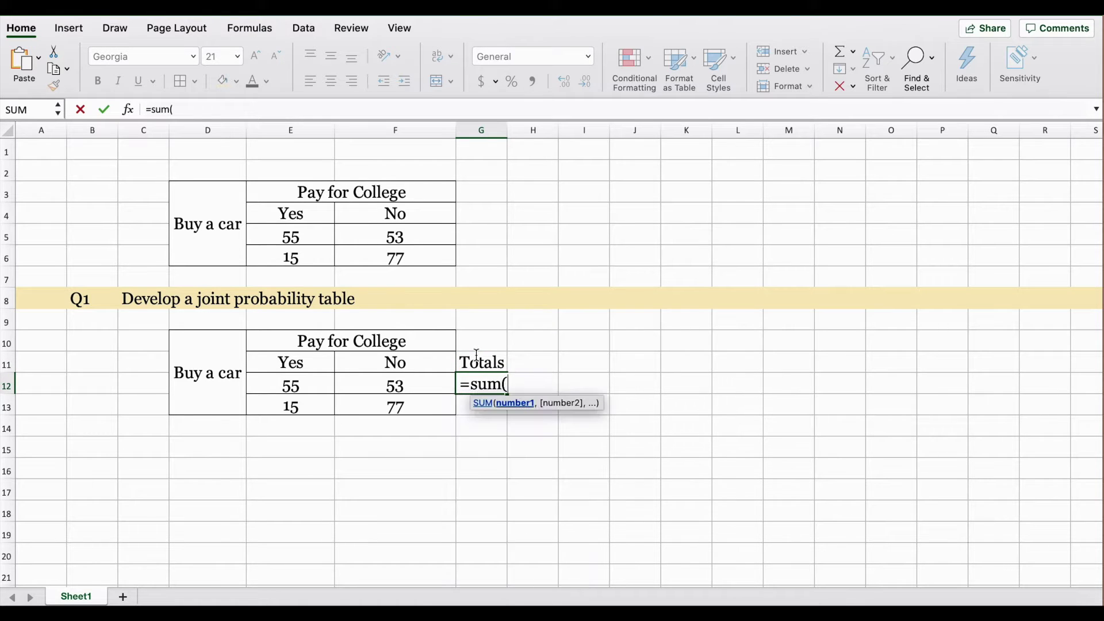
left_click_drag(305, 383, 383, 381)
type(")")
key("Return")
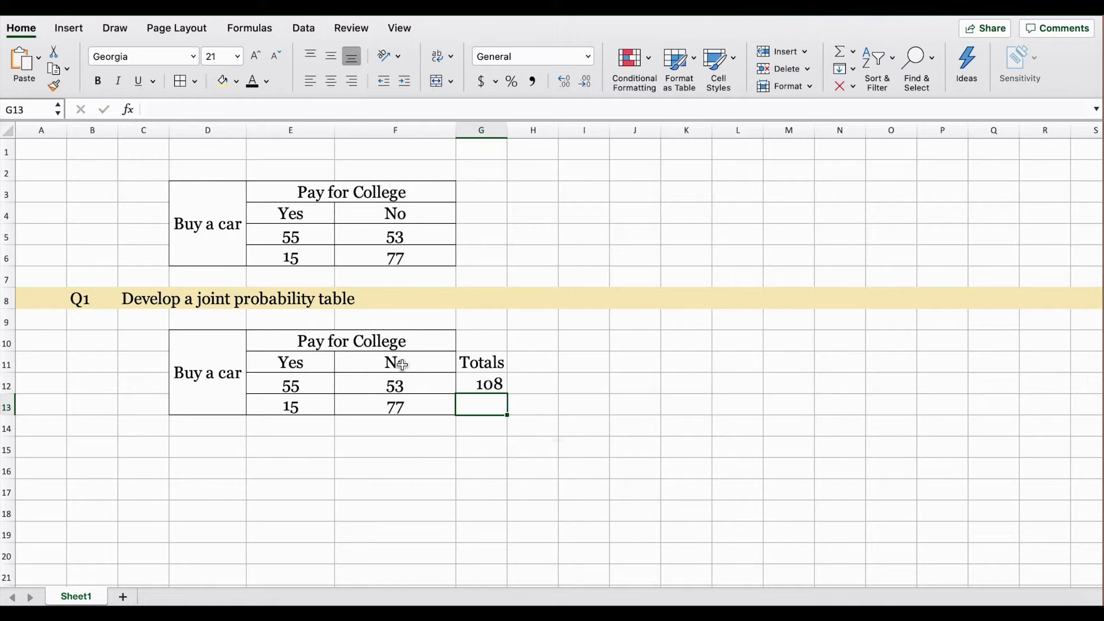
Step: Fill the row total formula from G12 down to G13 and check its cell references
left_click(498, 383)
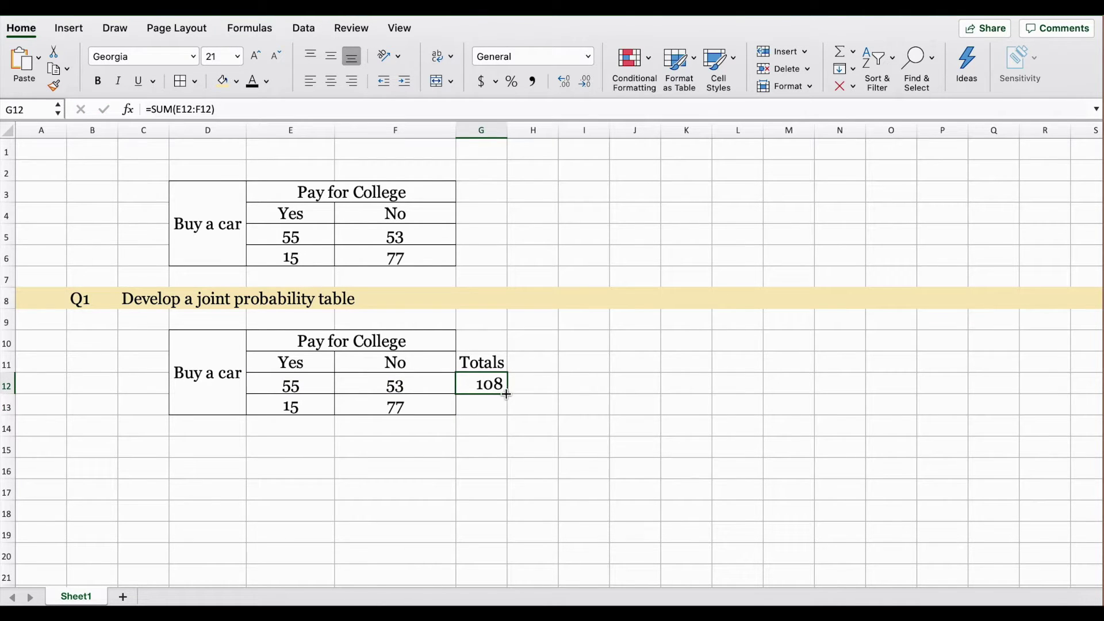
left_click_drag(509, 397, 507, 415)
double_click(489, 406)
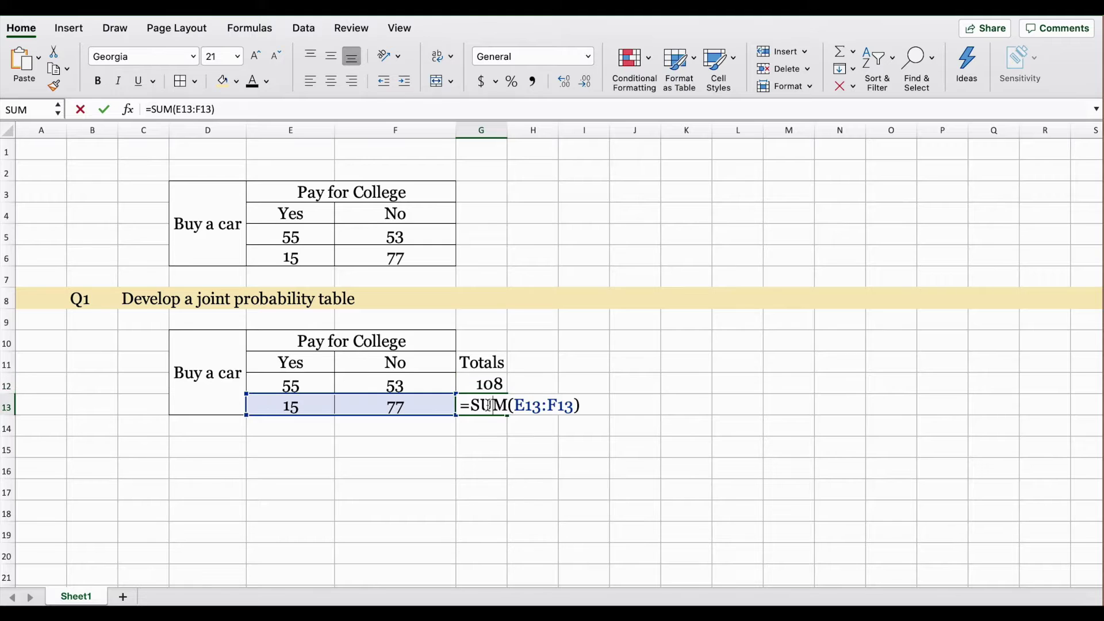
key("Return")
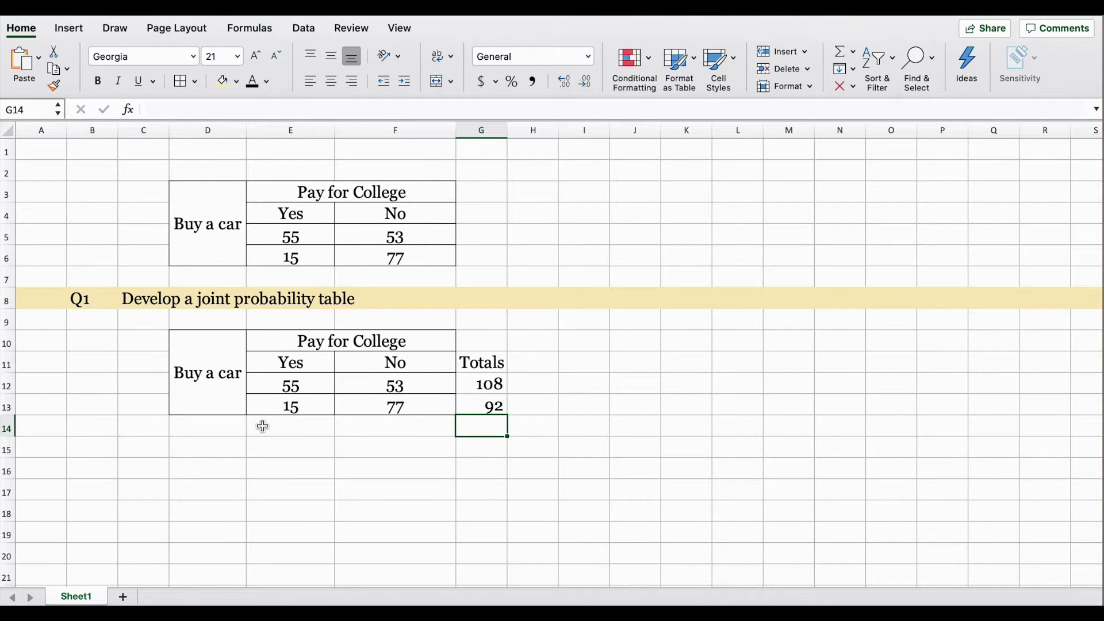
Step: Enter the label Totals in D14 and sum E12:E13 in E14
left_click(233, 425)
type("Totals")
key("Tab")
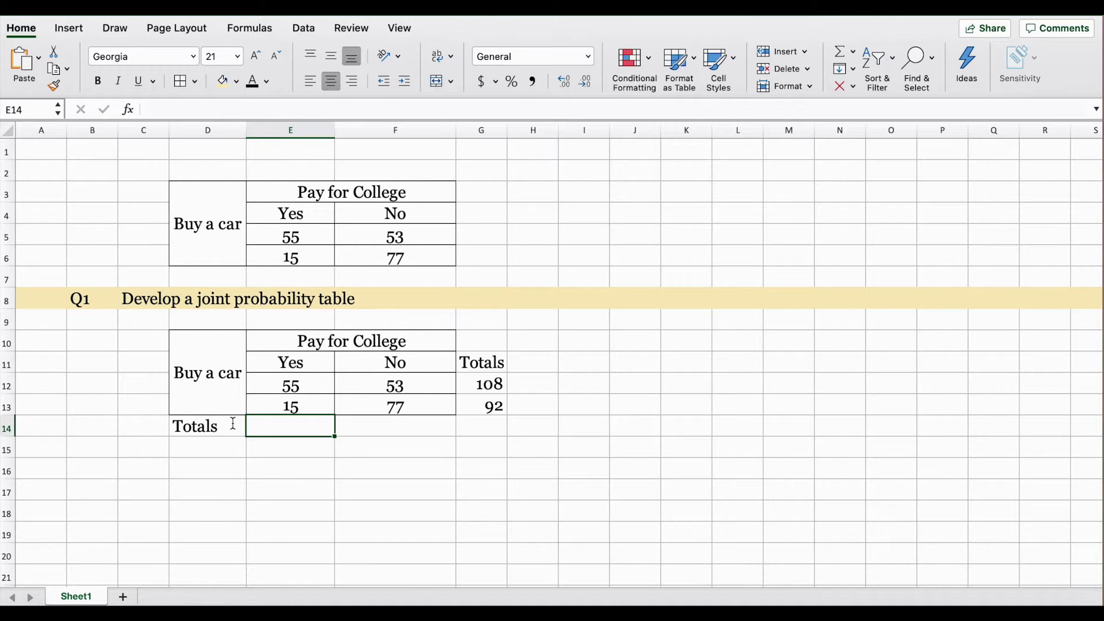
type("=sum(")
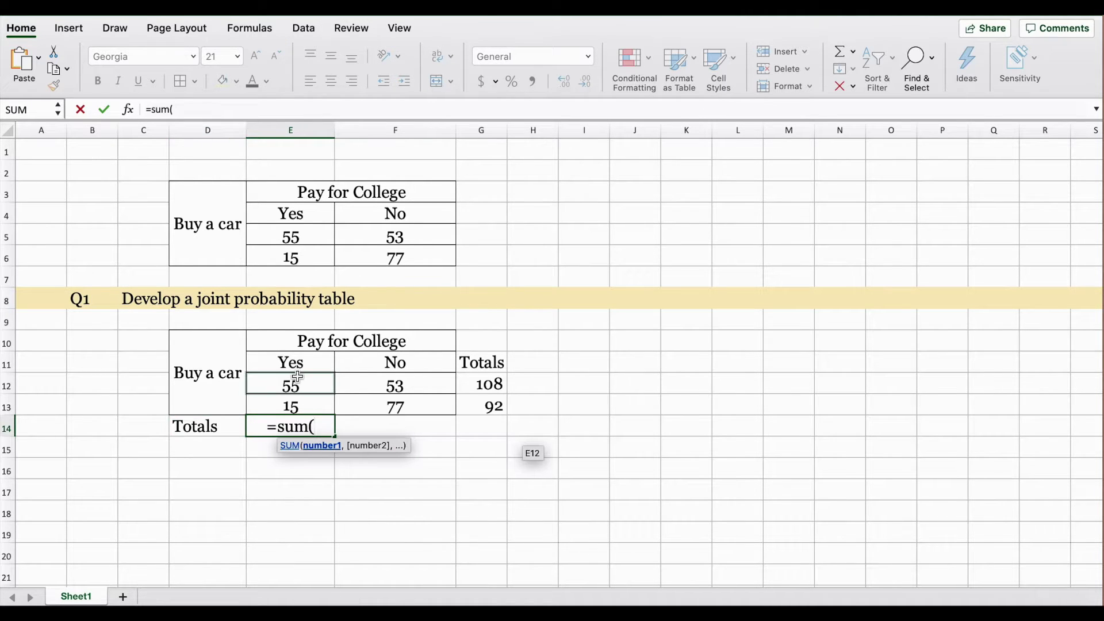
left_click_drag(293, 381, 294, 398)
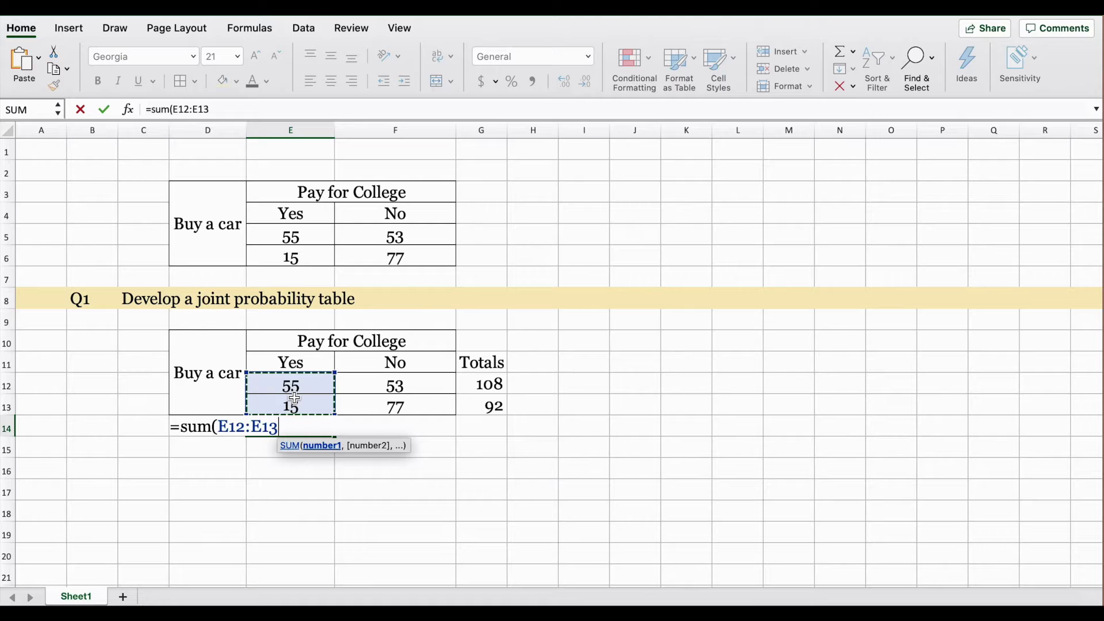
type(")")
key("Return")
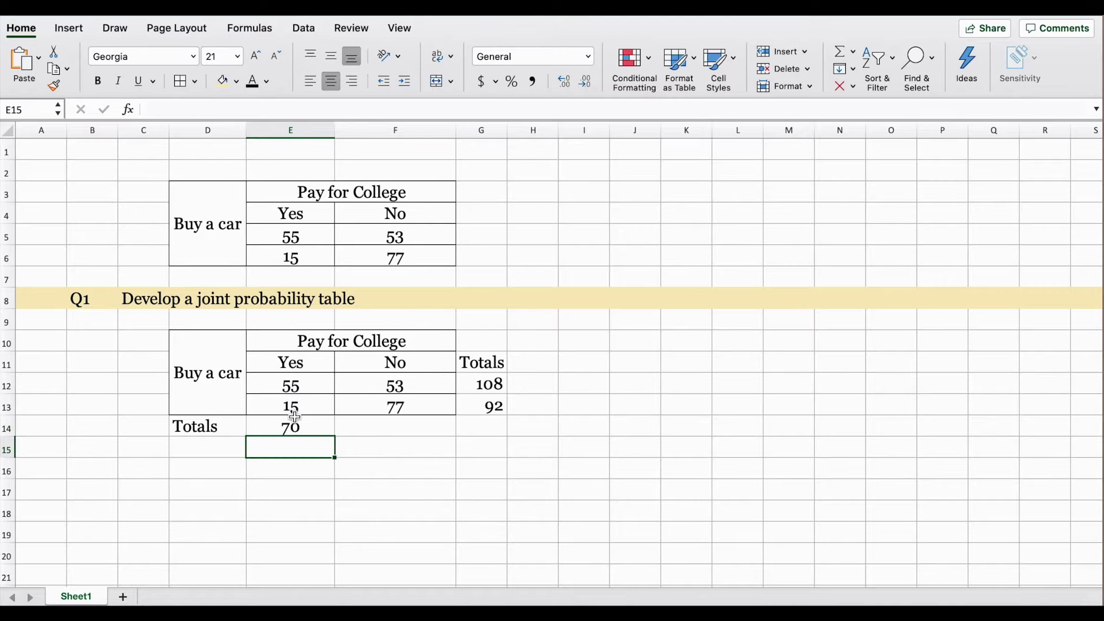
Step: Fill the column total formula from E14 across to F14 and check its cell references
left_click(321, 434)
left_click_drag(336, 435, 408, 424)
double_click(408, 425)
key("Return")
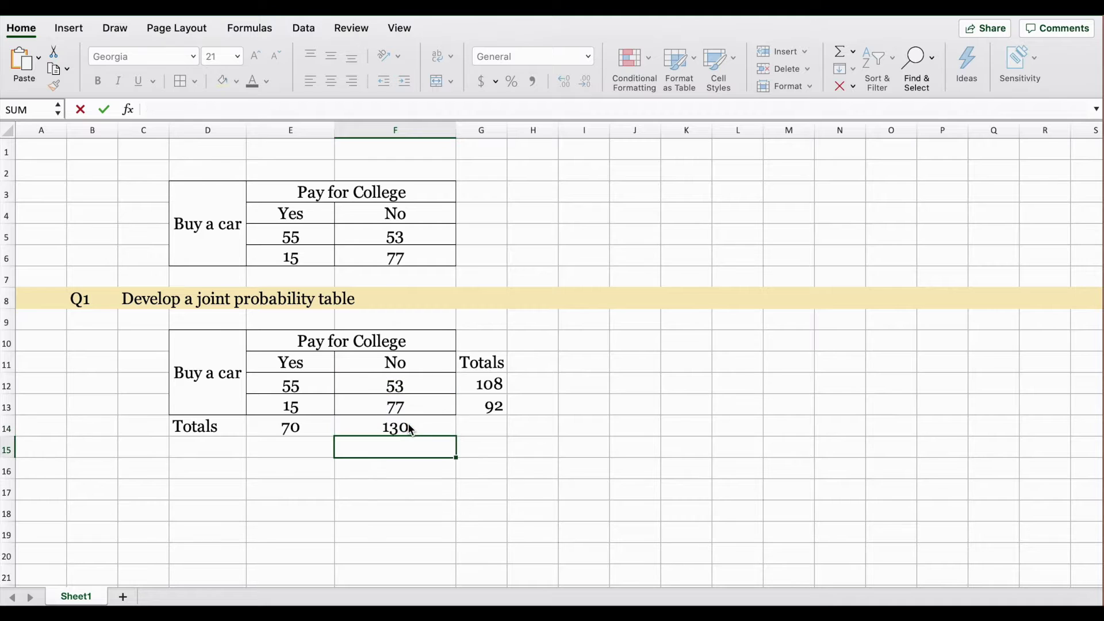
Step: Calculate the grand total in G14 by summing G12:G13, and give that cell a pale yellow fill
left_click(481, 421)
type("=sun")
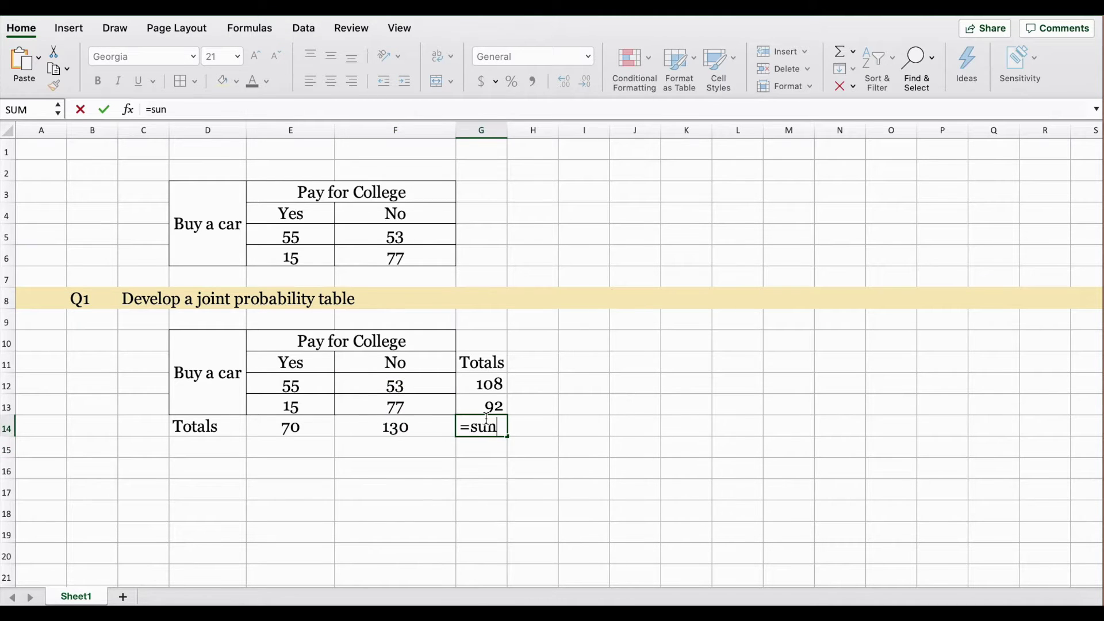
key("BackSpace")
type("m(")
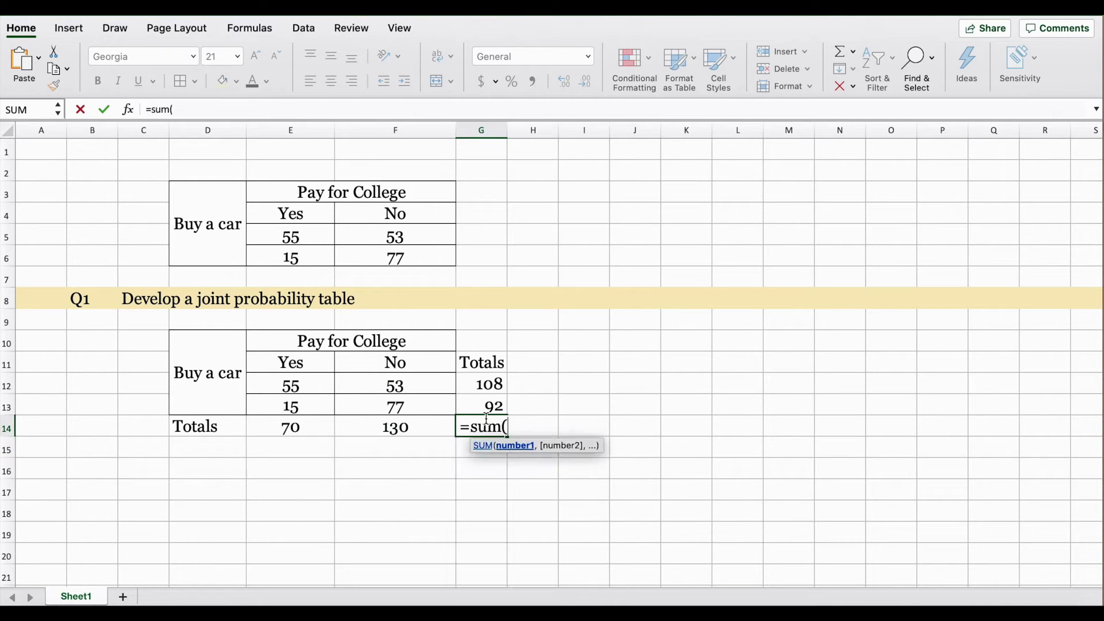
mouse_move(486, 410)
left_mouse_down()
mouse_move(480, 382)
mouse_move(484, 404)
left_mouse_up()
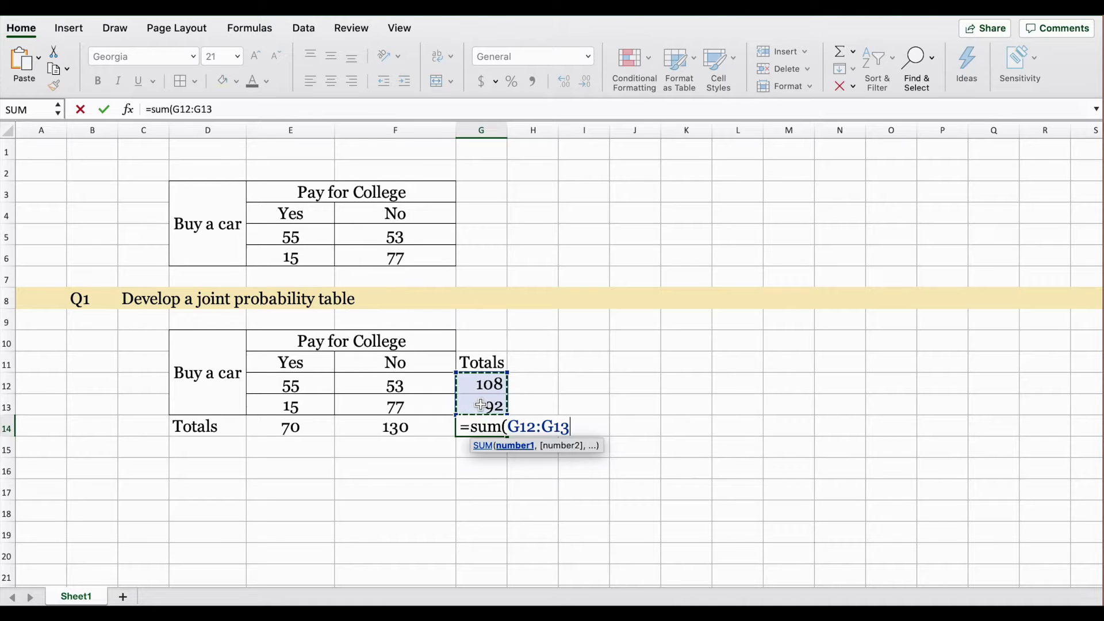
type(")")
key("Return")
left_click(482, 424)
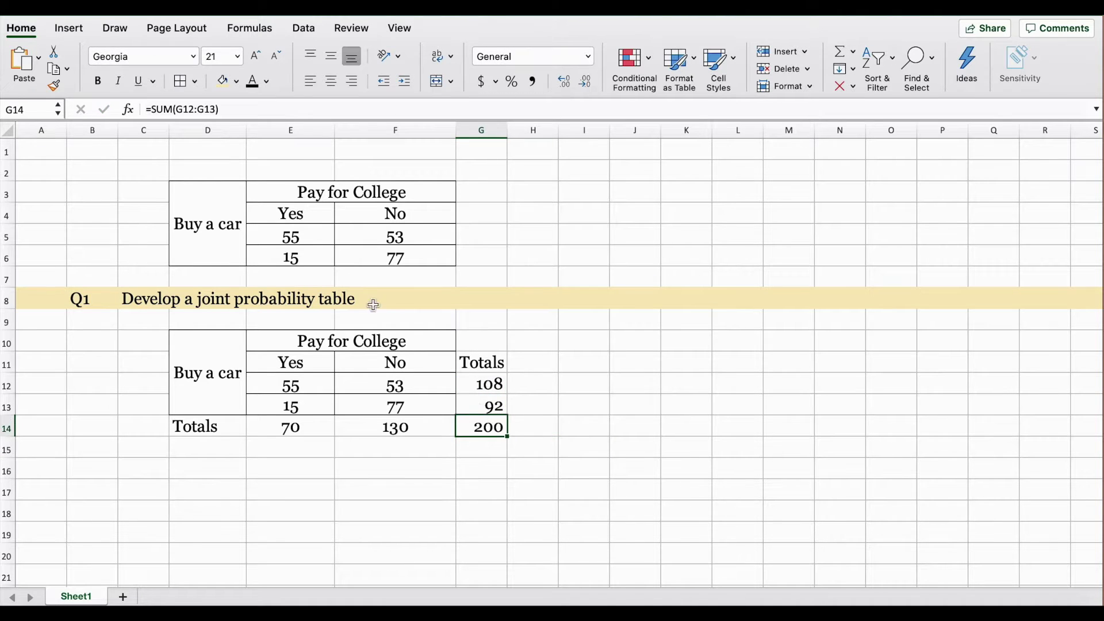
left_click(224, 84)
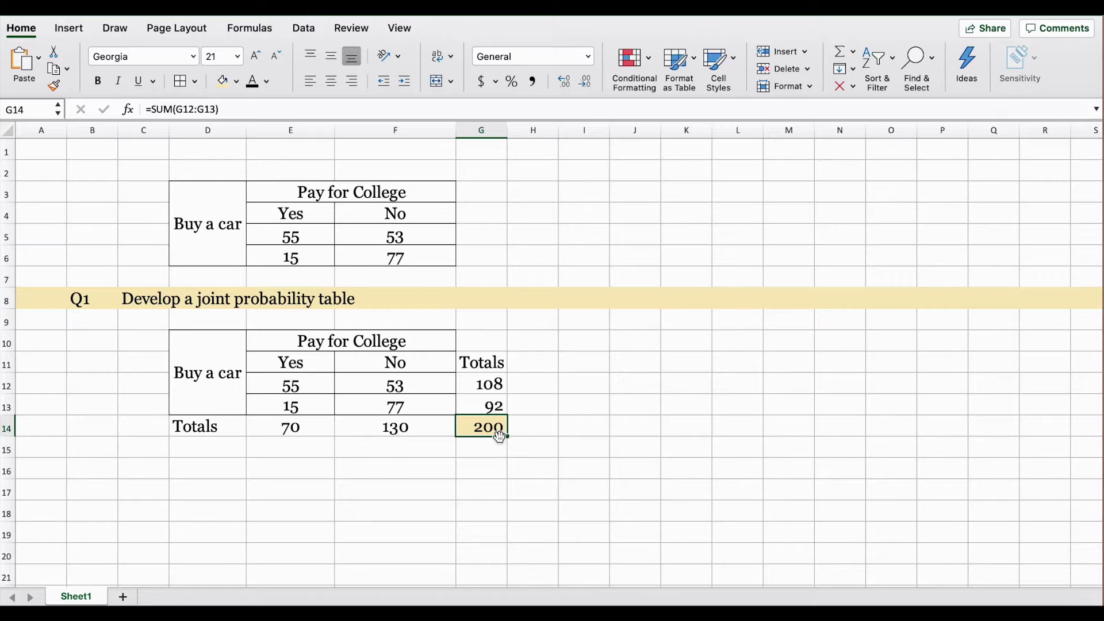
left_click_drag(489, 384, 490, 404)
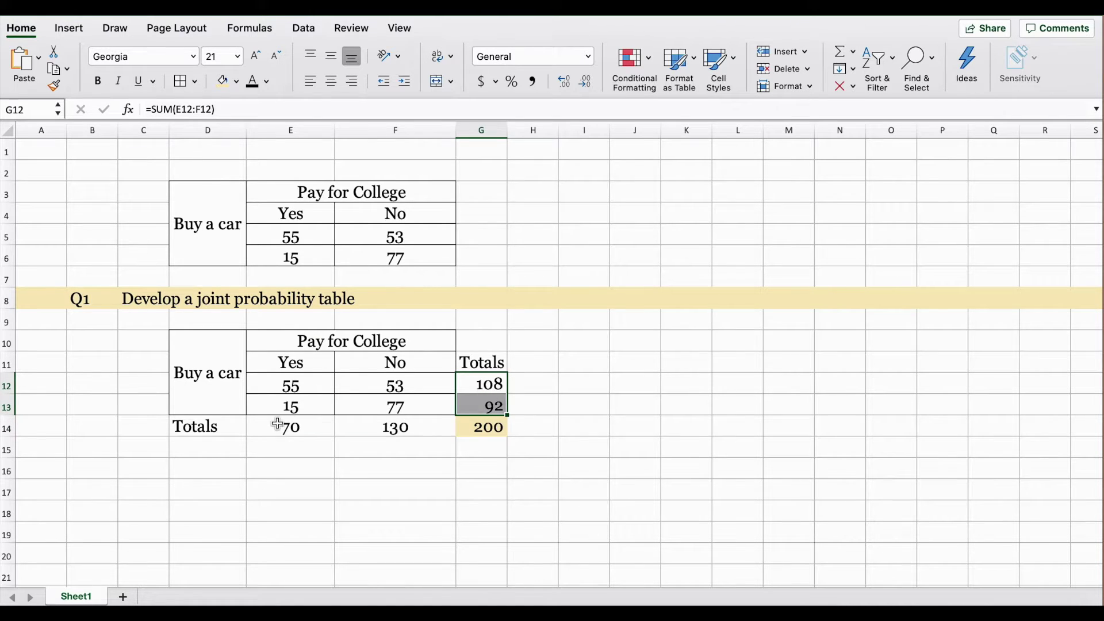
left_click_drag(279, 426, 385, 431)
Step: Apply all borders to the table with totals in D10:G14
left_click(492, 427)
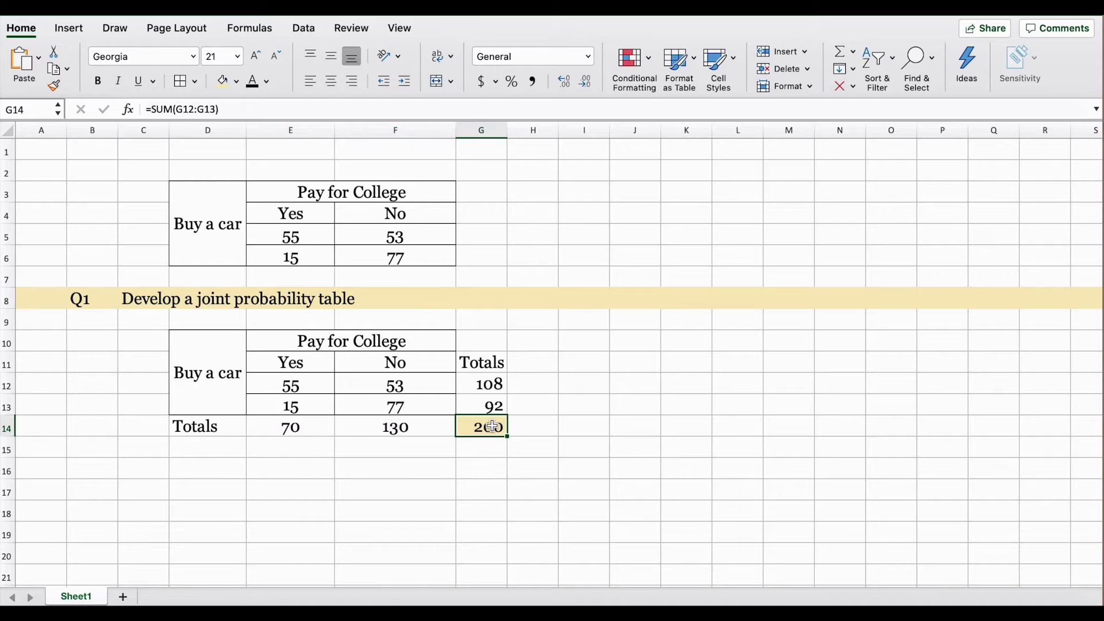
mouse_move(492, 427)
left_mouse_down()
mouse_move(362, 426)
mouse_move(299, 408)
mouse_move(236, 361)
mouse_move(213, 360)
left_mouse_up()
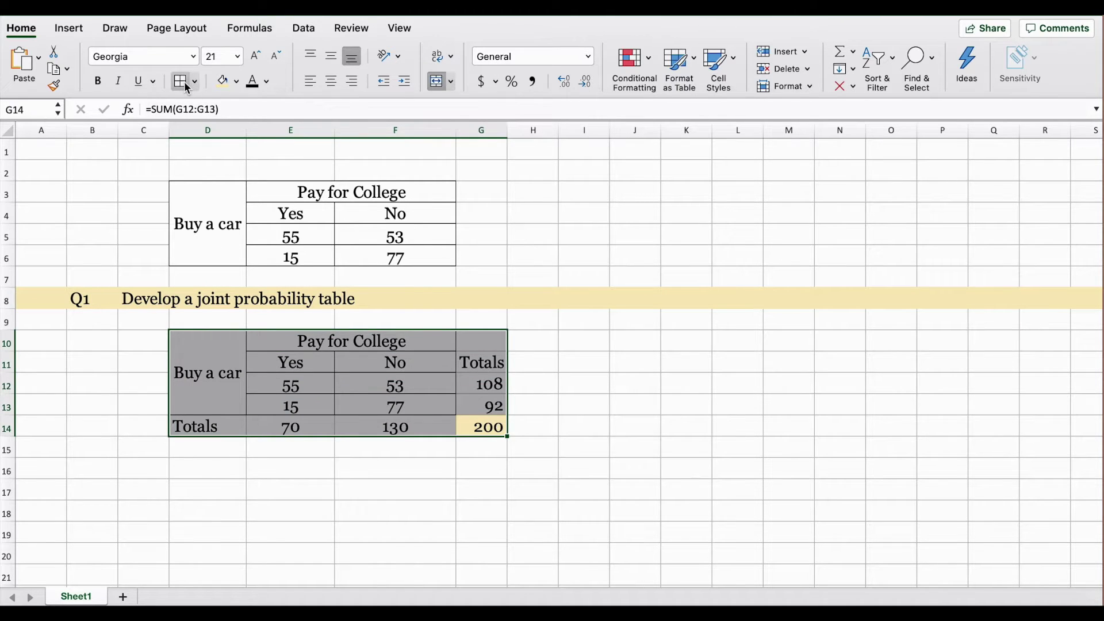
left_click(637, 387)
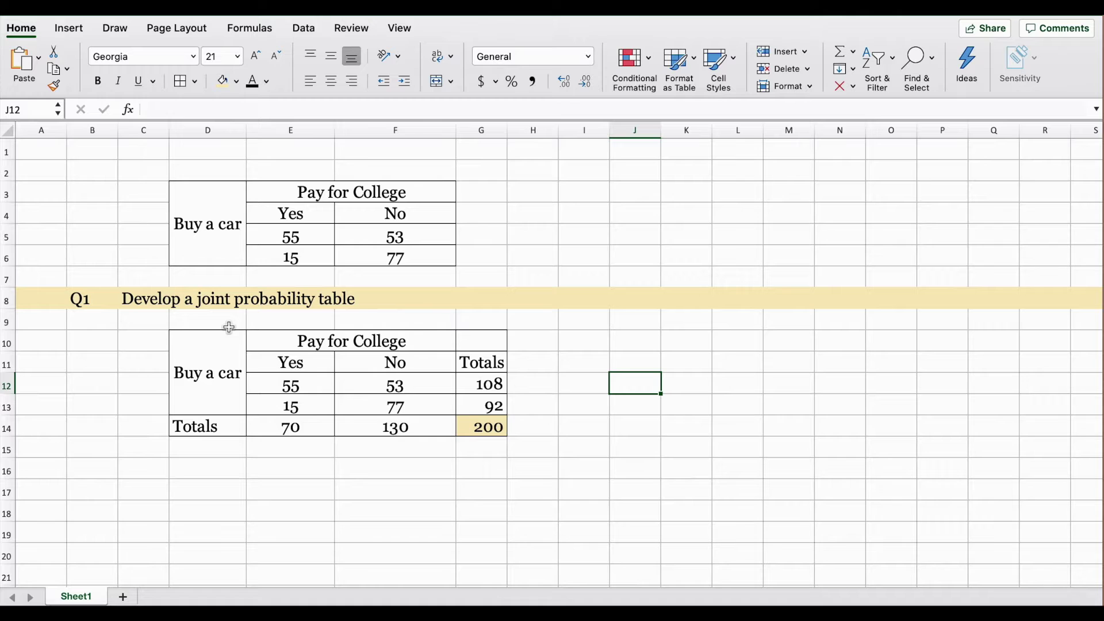
Step: Copy the table with totals in D10:G14 and paste it below, starting at D16
left_click_drag(197, 343, 474, 420)
key("ctrl+c")
left_click(190, 457)
key("ctrl+v")
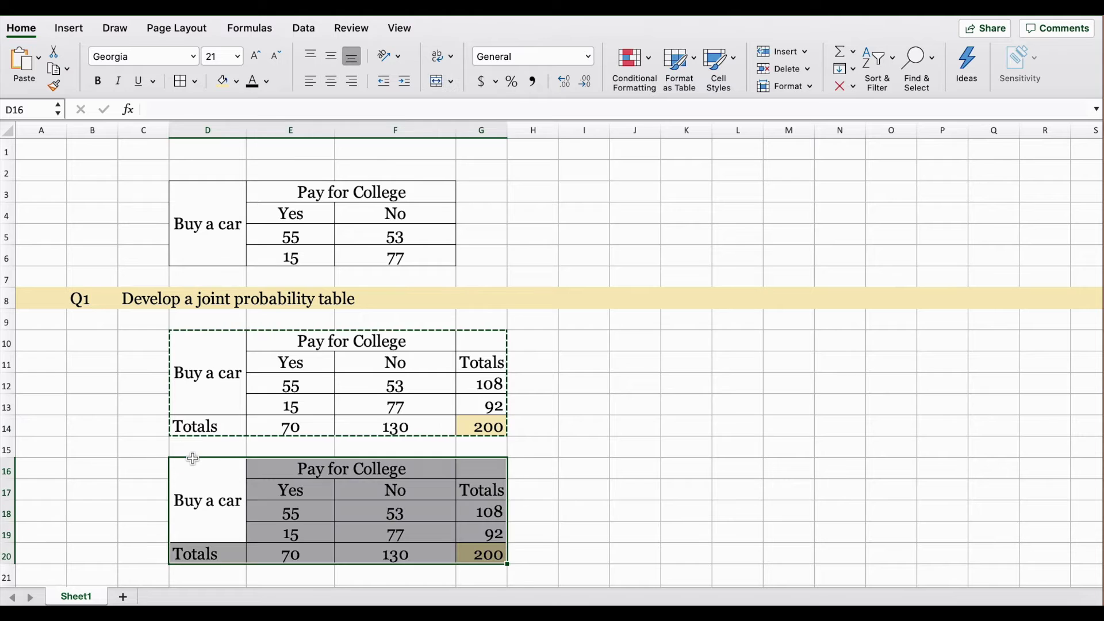
Step: Give the four inner cells E18:F19 of the second copied table a pale yellow fill and select them again
scroll(192, 458, "down", 5)
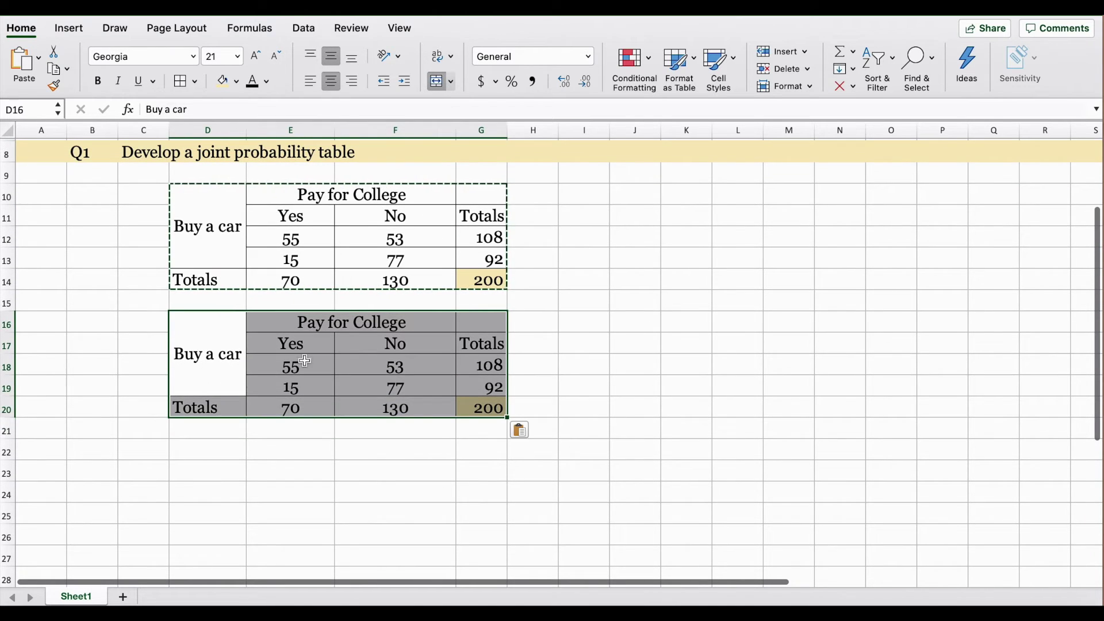
left_click(294, 368)
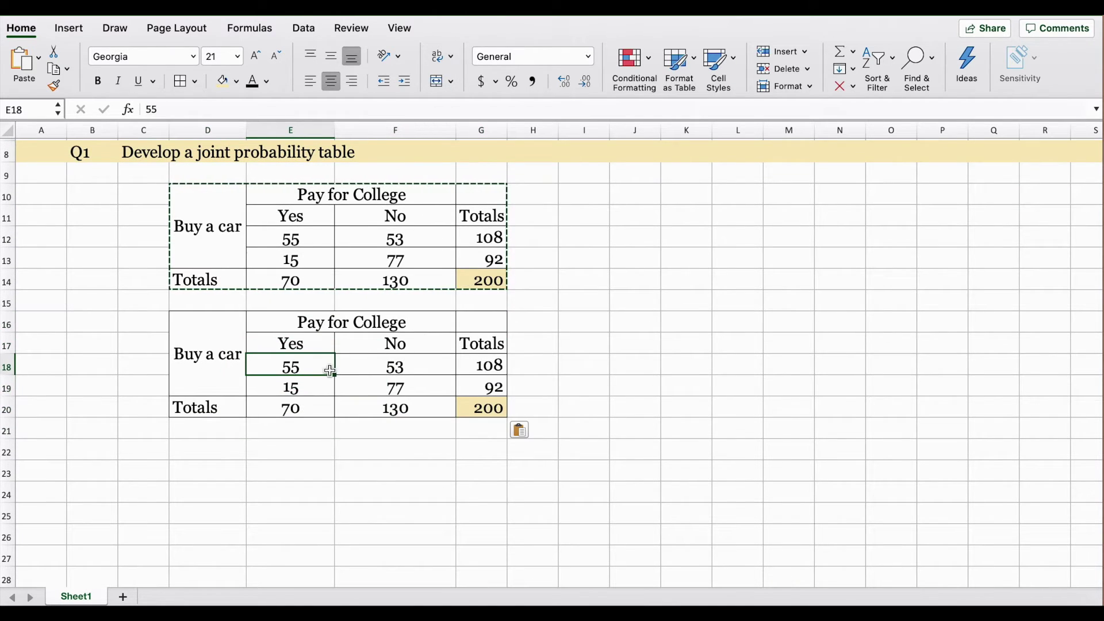
left_click_drag(313, 365, 418, 382)
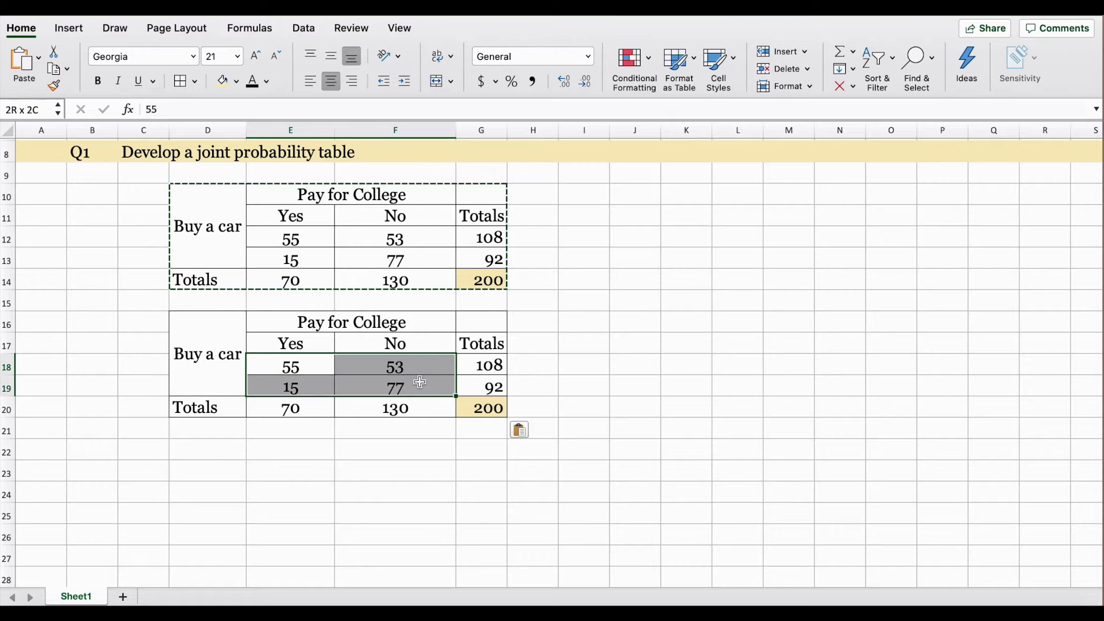
left_click(225, 85)
left_click(313, 361)
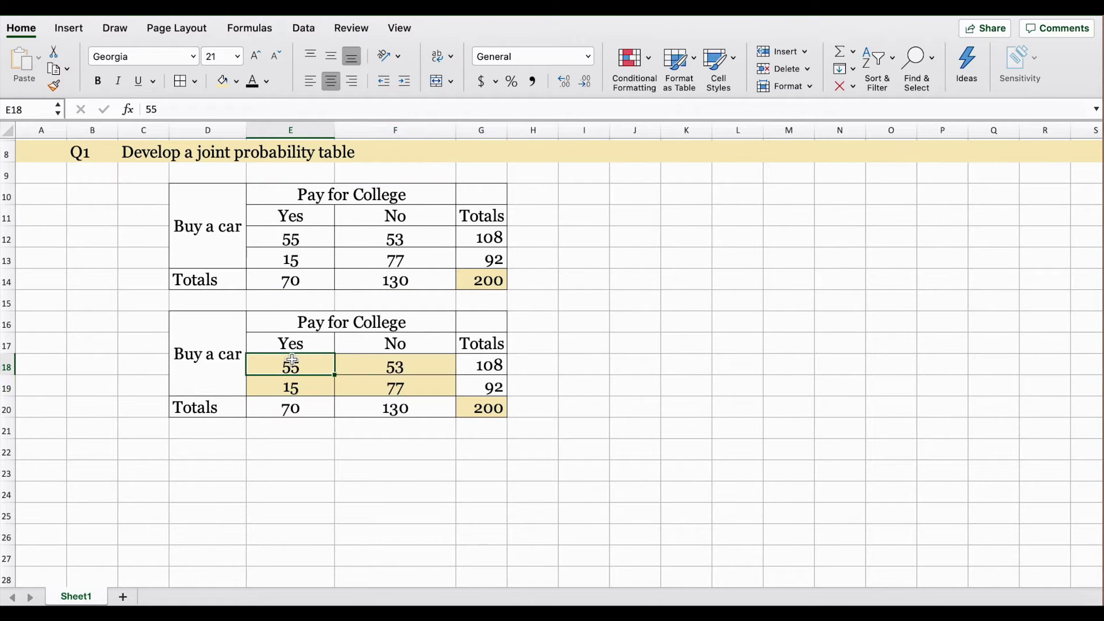
left_click_drag(293, 361, 429, 378)
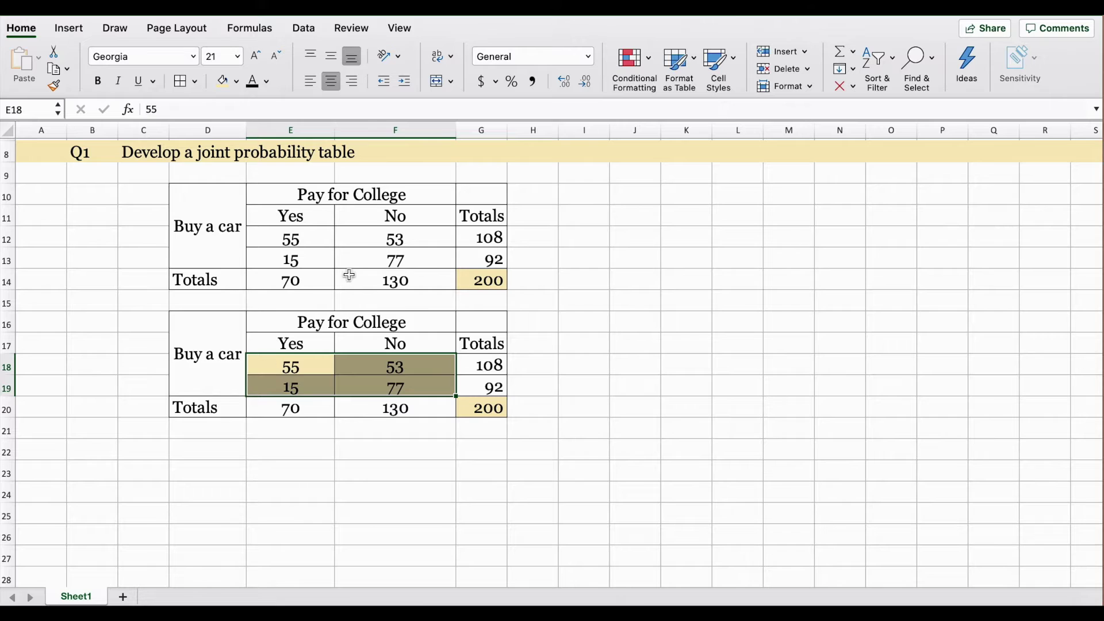
Step: Replace the Buy a car counts in E18 and F18 with the probabilities =55/200 and =53/200
left_click(269, 374)
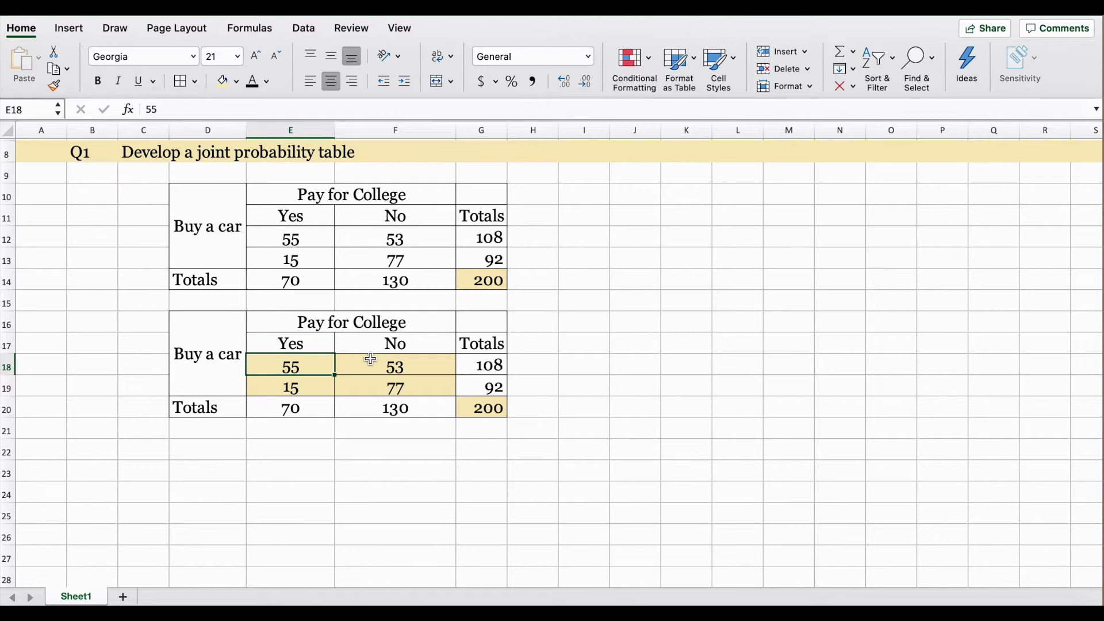
left_click(498, 410)
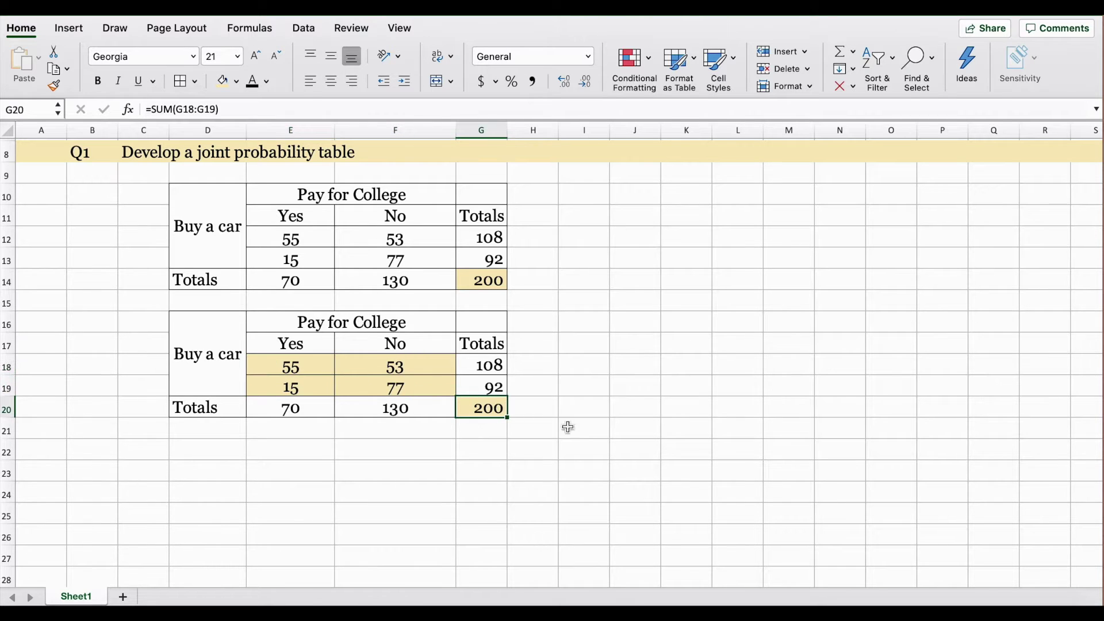
left_click(303, 366)
type("=55/200")
key("Return")
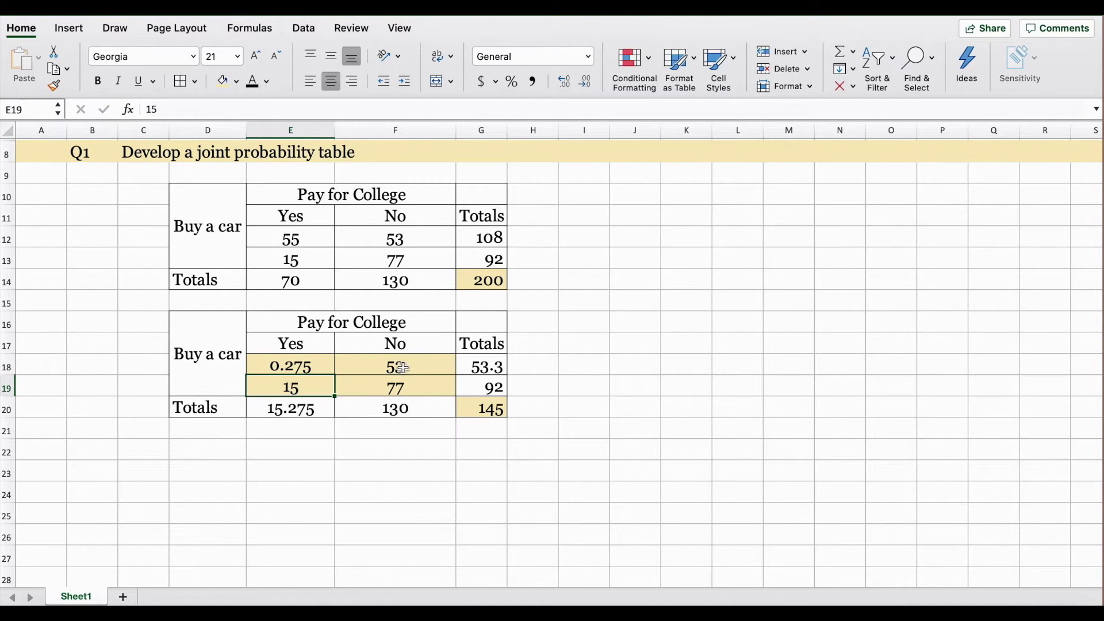
left_click(402, 366)
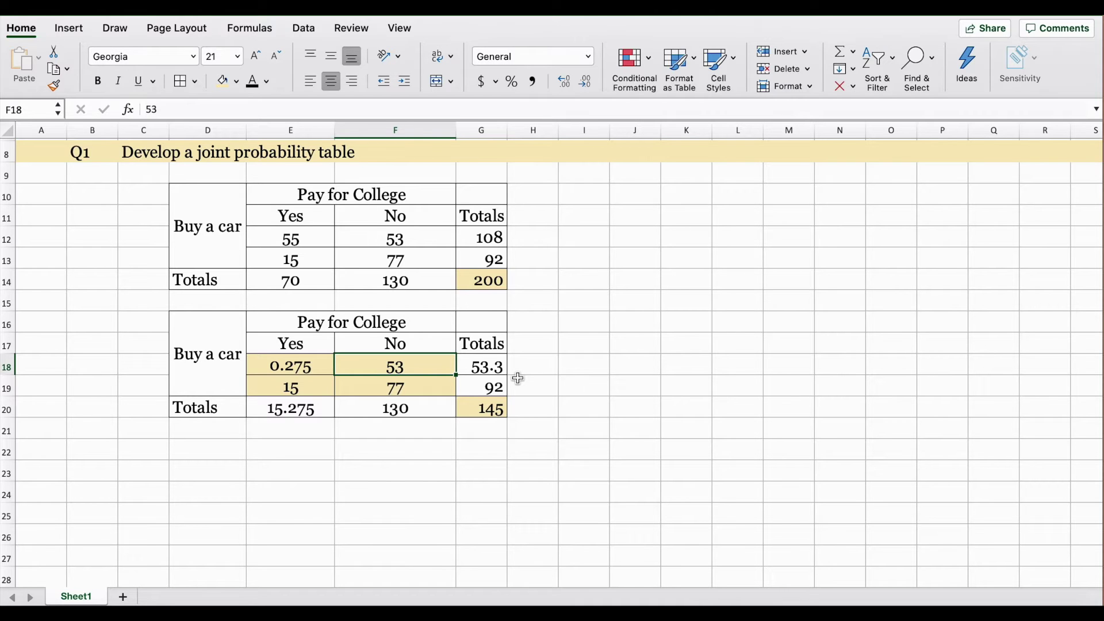
type("=")
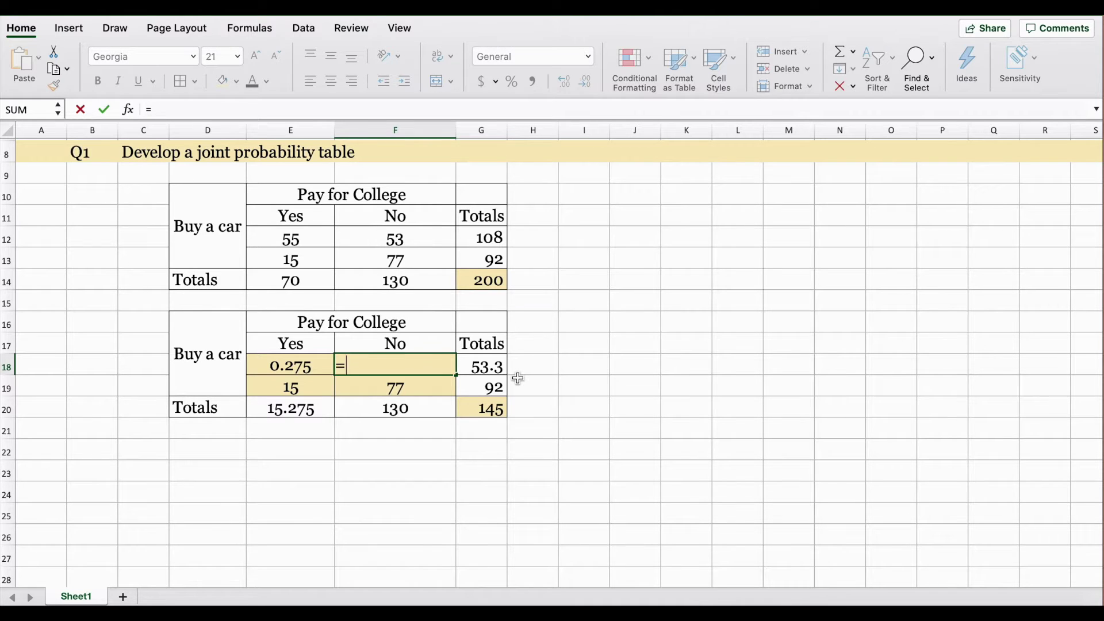
type("53/200")
key("Return")
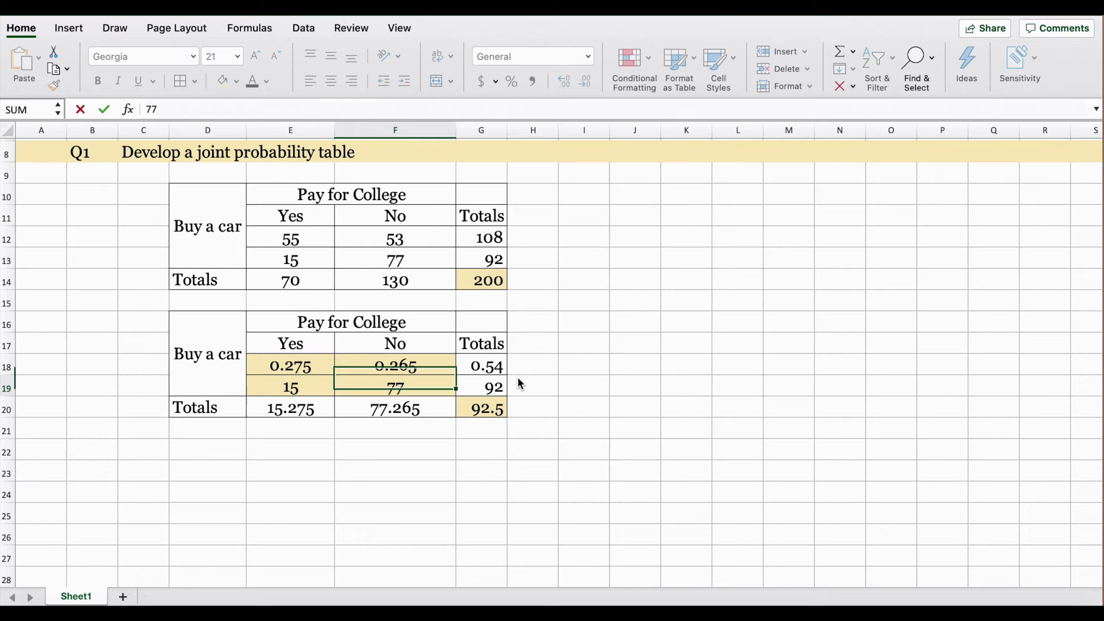
Step: Replace the counts in E19 and F19 with the probabilities =15/200 and =77/200
key("Left")
type("=")
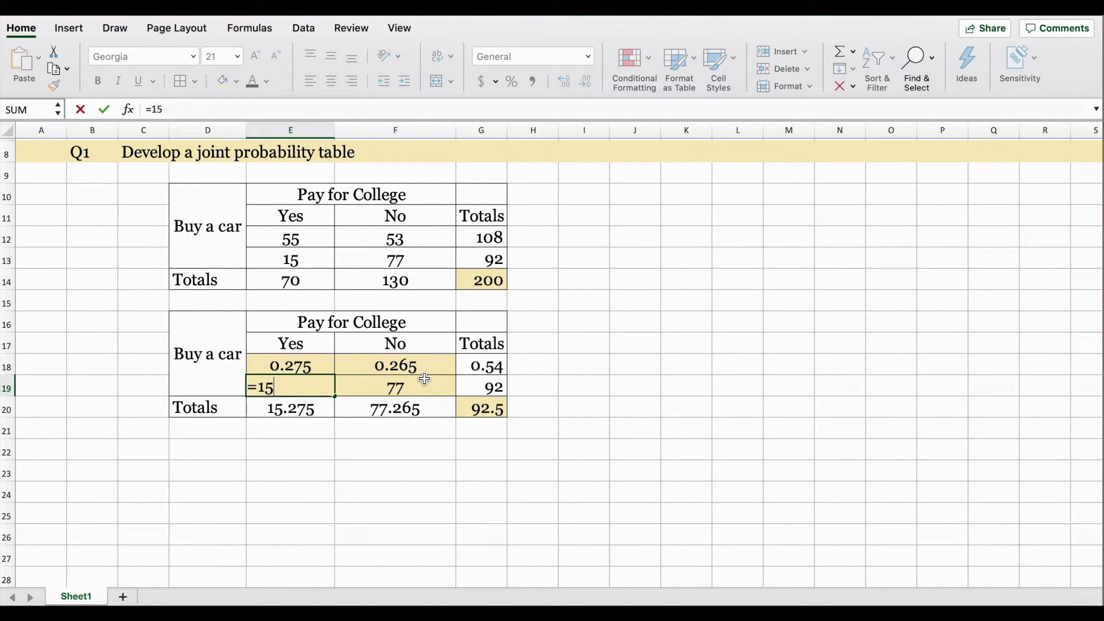
type("15/200")
key("Return")
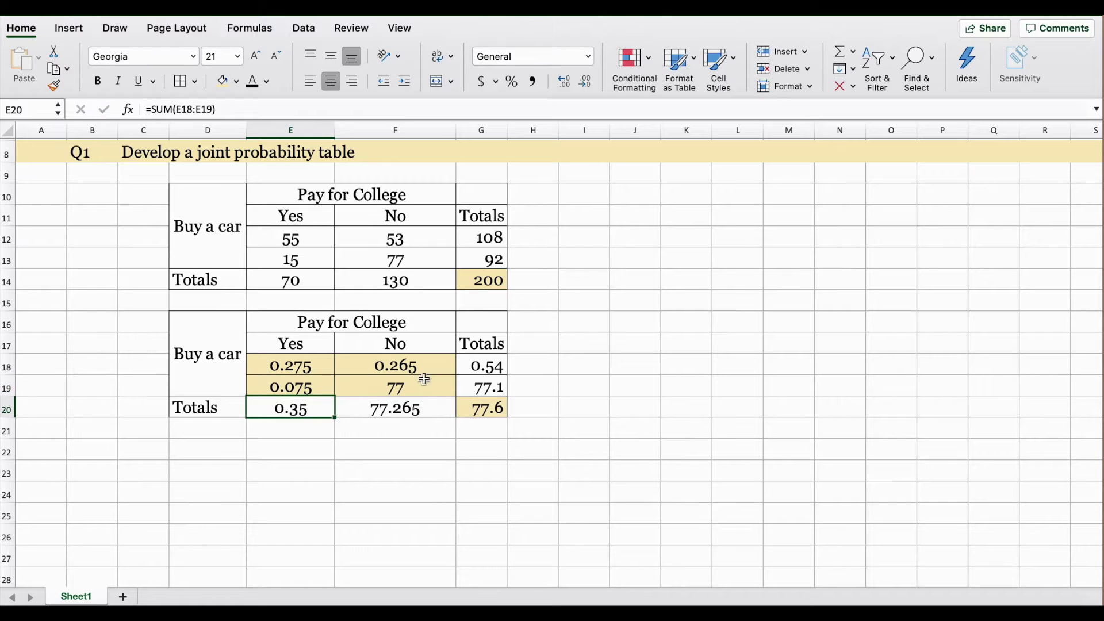
left_click(419, 378)
type("=77")
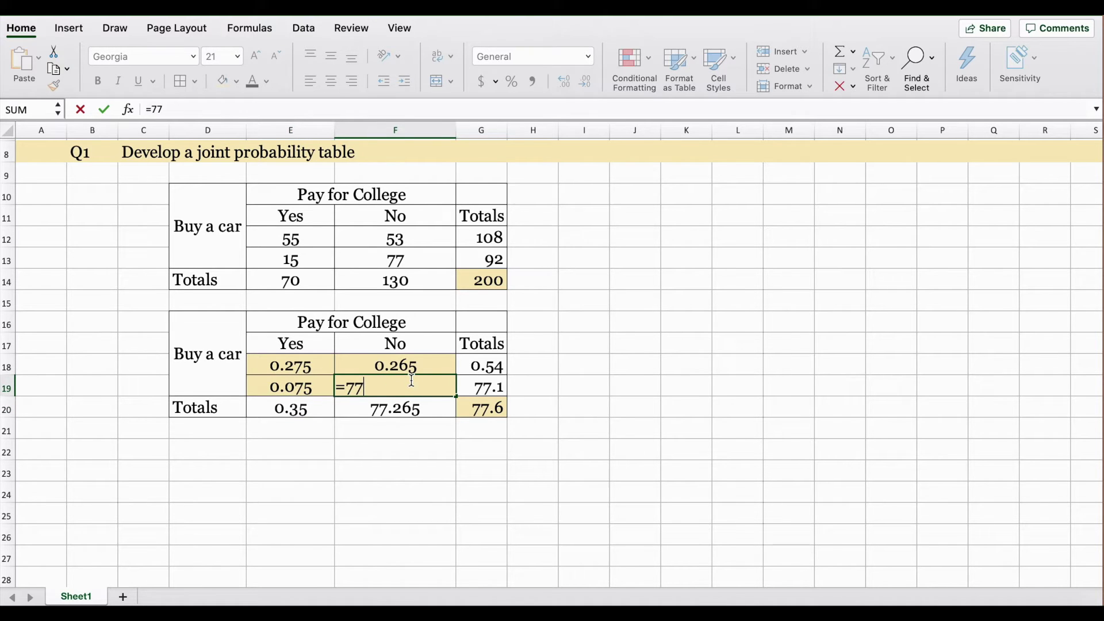
type("/200")
key("Return")
Step: Examine the marginal probabilities in G18:G19 and E20:F20, the joint probabilities and the grand total in G20
left_click_drag(492, 365, 489, 386)
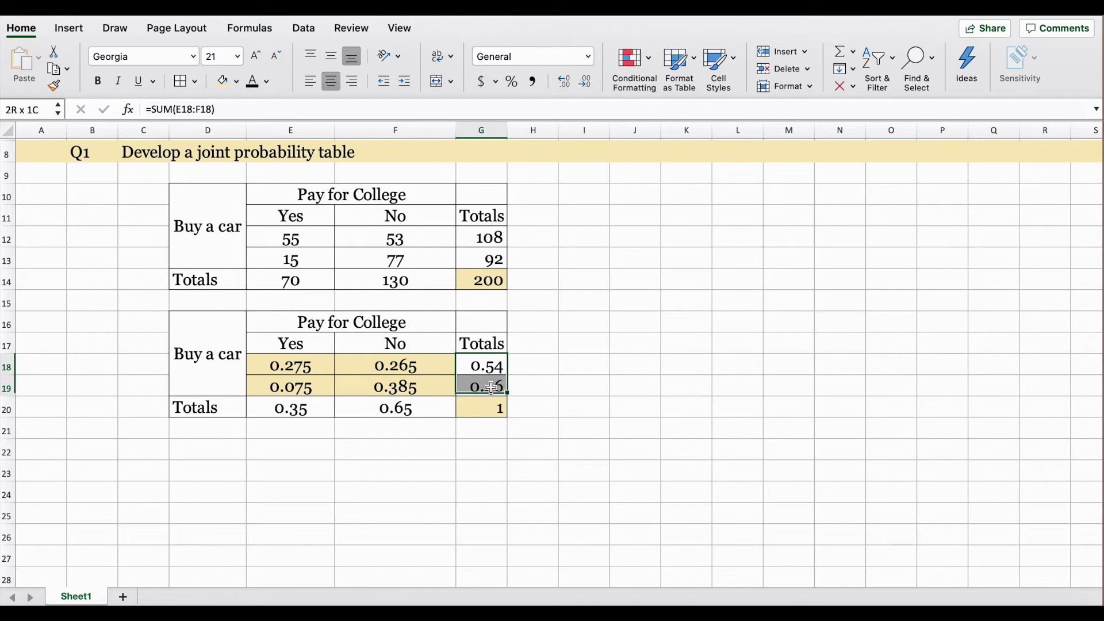
left_click_drag(297, 408, 449, 401)
left_click(468, 404)
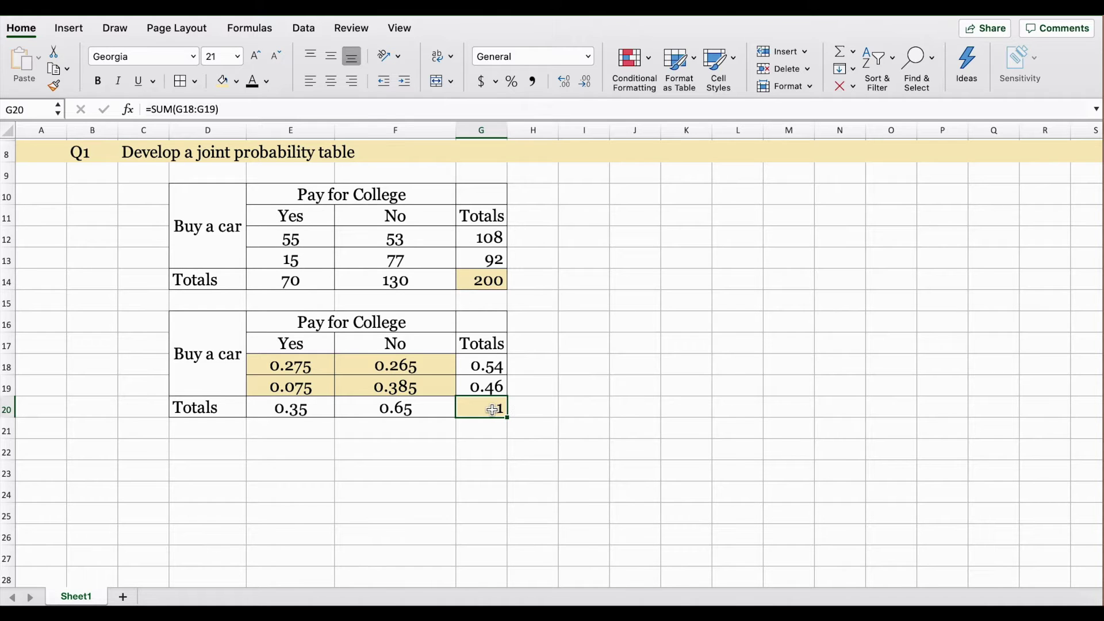
left_click(496, 361)
left_click_drag(495, 362, 494, 386)
left_click_drag(293, 409, 382, 410)
left_click_drag(486, 364, 486, 386)
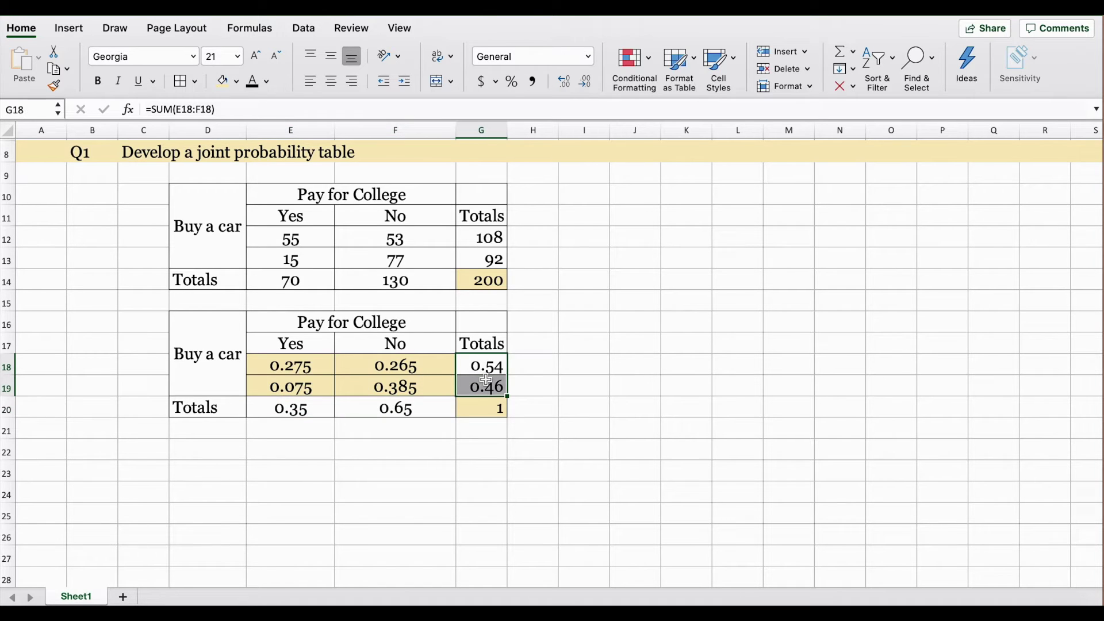
left_click_drag(298, 371, 461, 403)
left_click(486, 404)
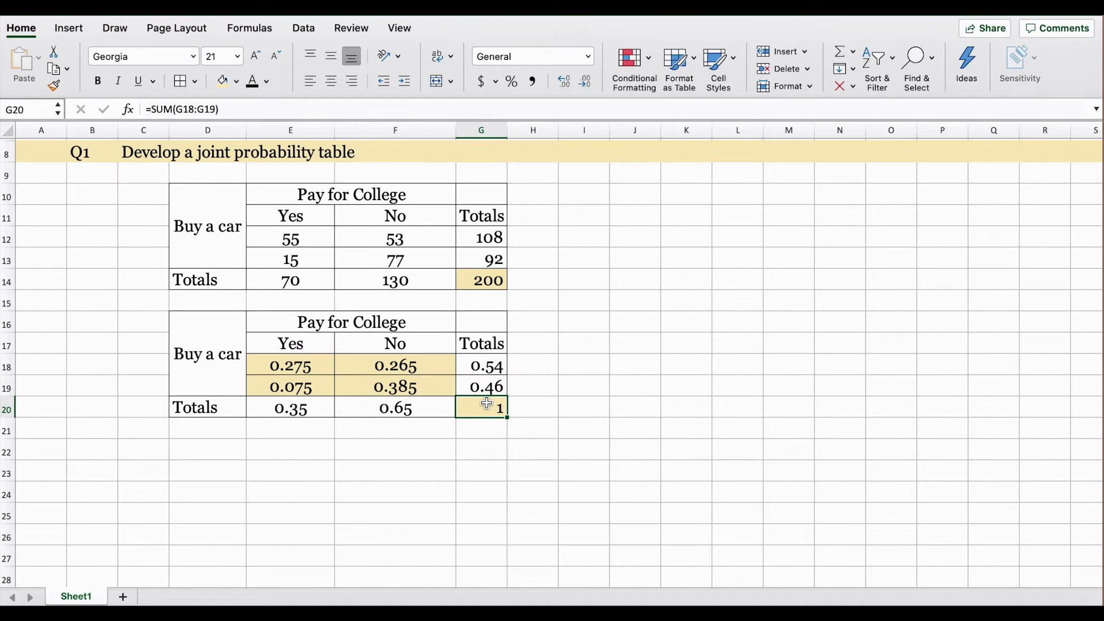
Step: Format the probabilities and totals in E18:G20 to show four decimal places
left_click_drag(291, 366, 478, 405)
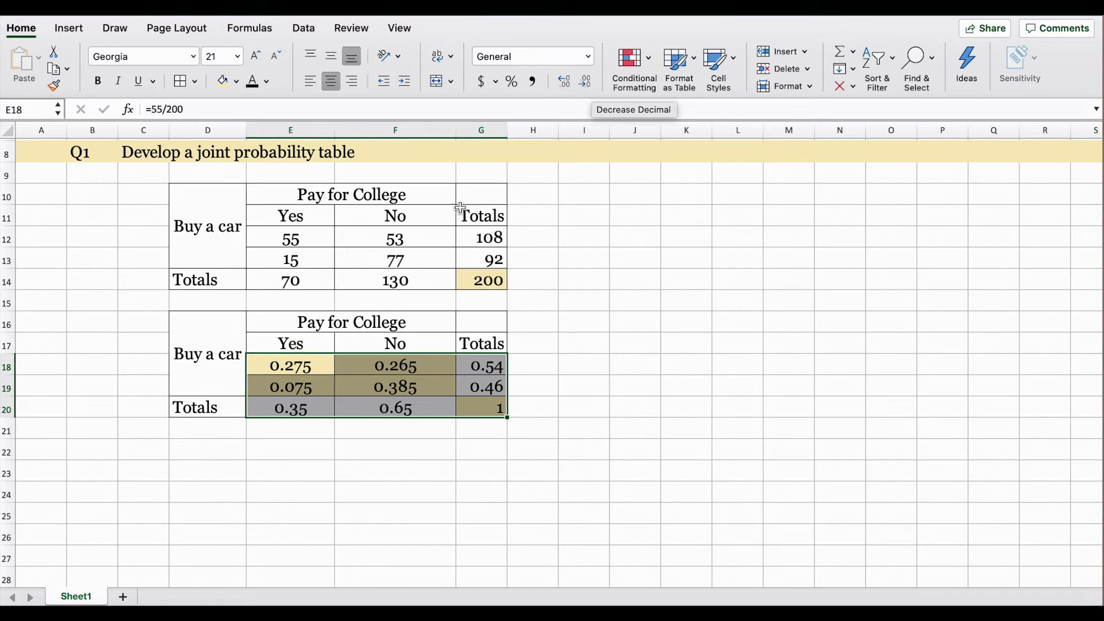
left_click(578, 345)
left_click_drag(291, 366, 478, 406)
left_click(604, 366)
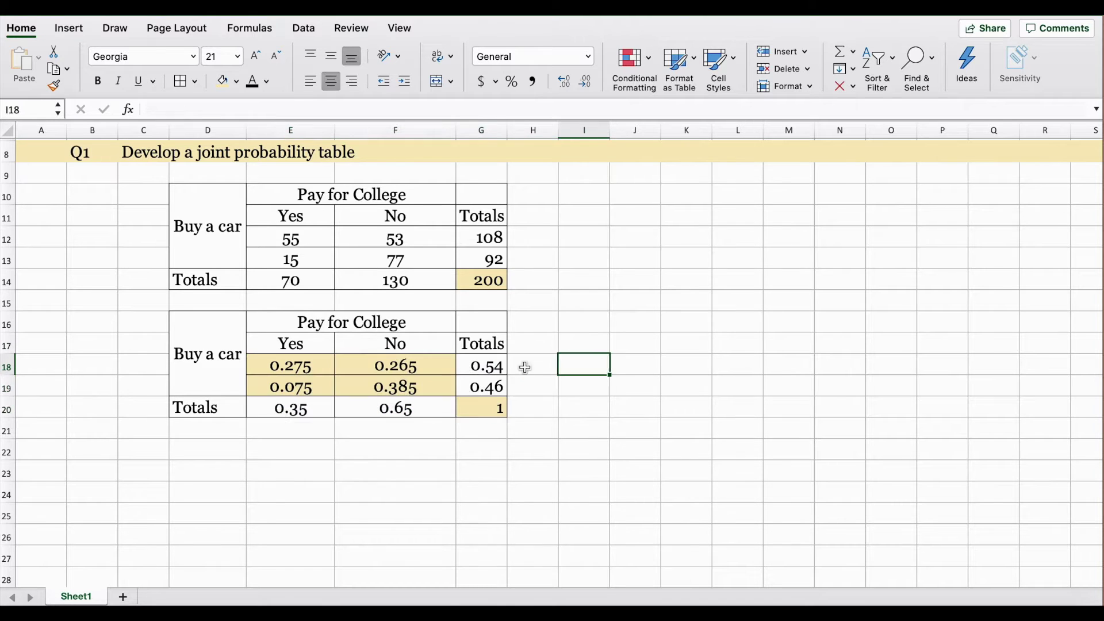
left_click_drag(285, 366, 471, 403)
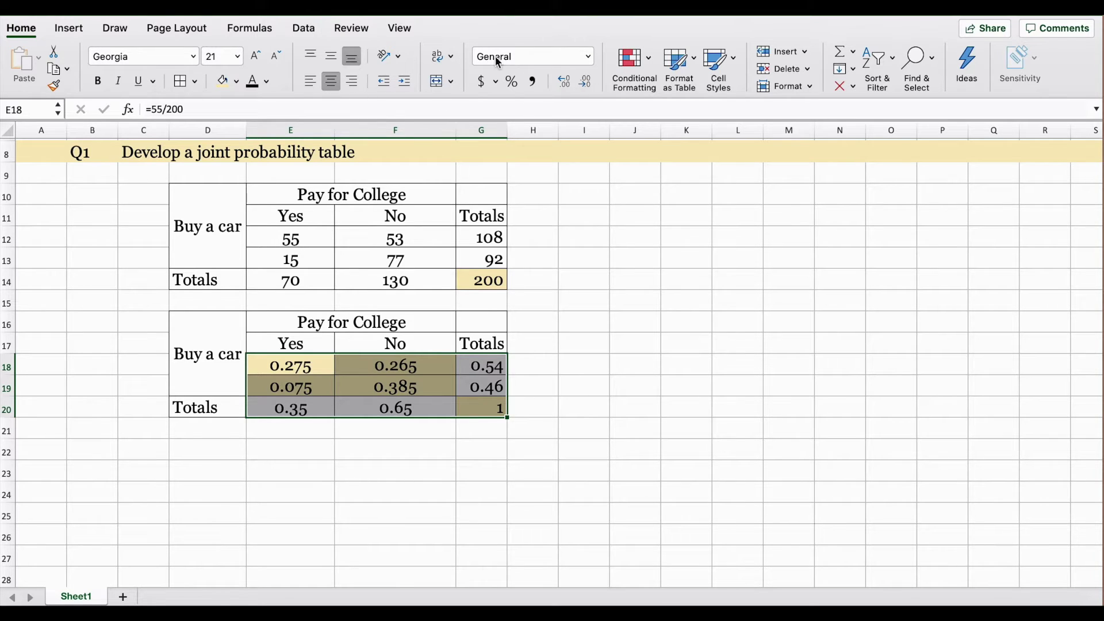
left_click(567, 87)
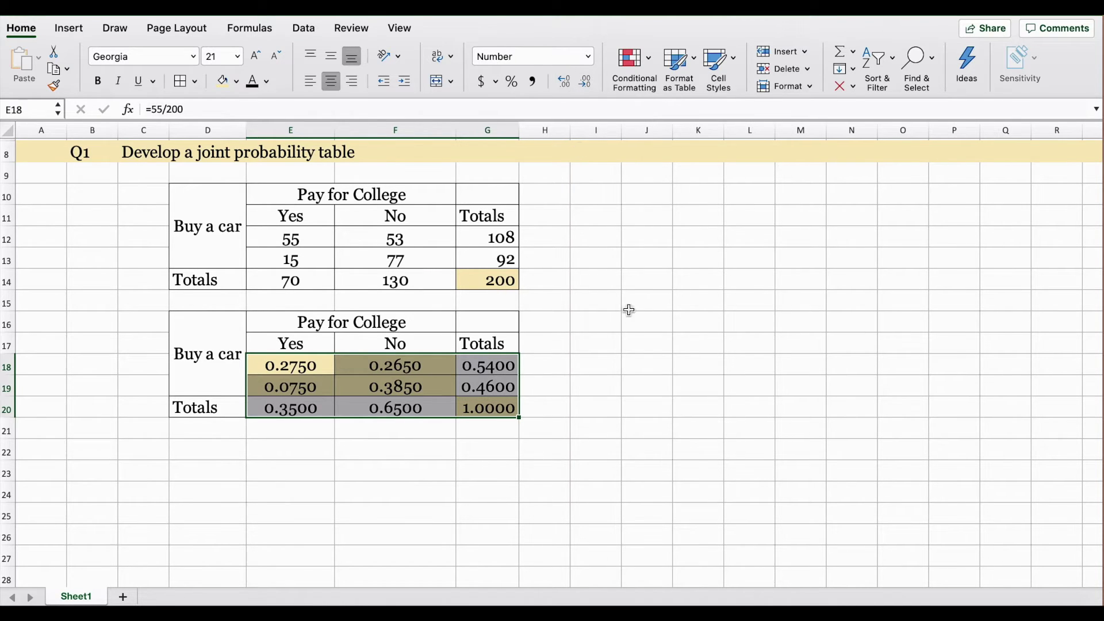
left_click(633, 336)
Step: Reduce the grand total in G20 to show no decimal places
left_click(495, 414)
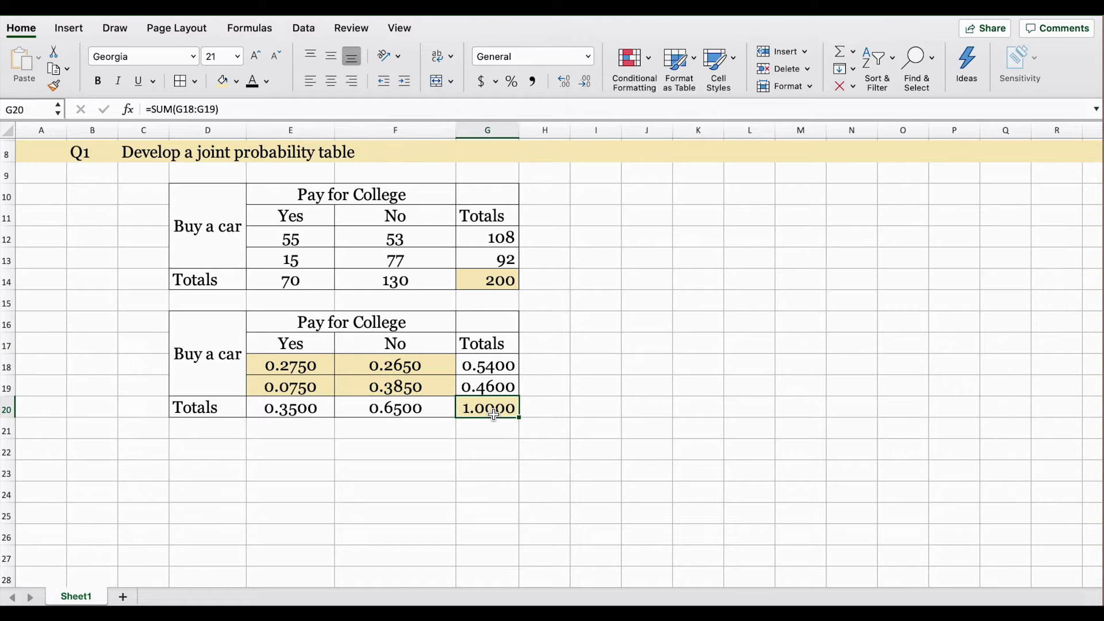
left_click(587, 86)
left_click(587, 86)
left_click(592, 320)
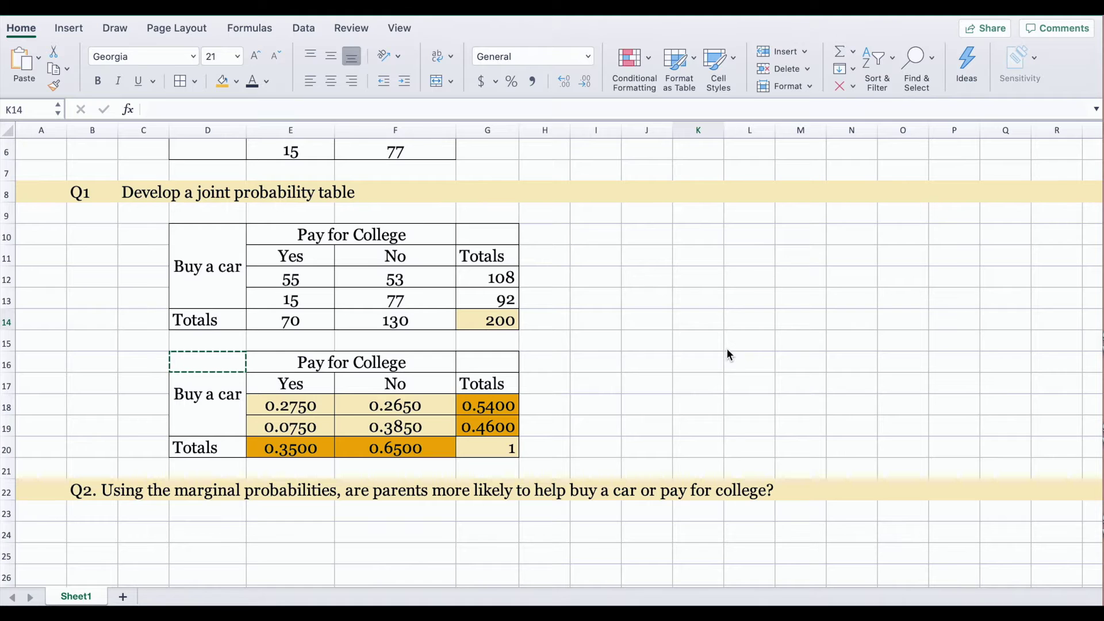
Step: Insert a blank column before column E, between the Buy a car label and the Pay for College values
left_click(298, 130)
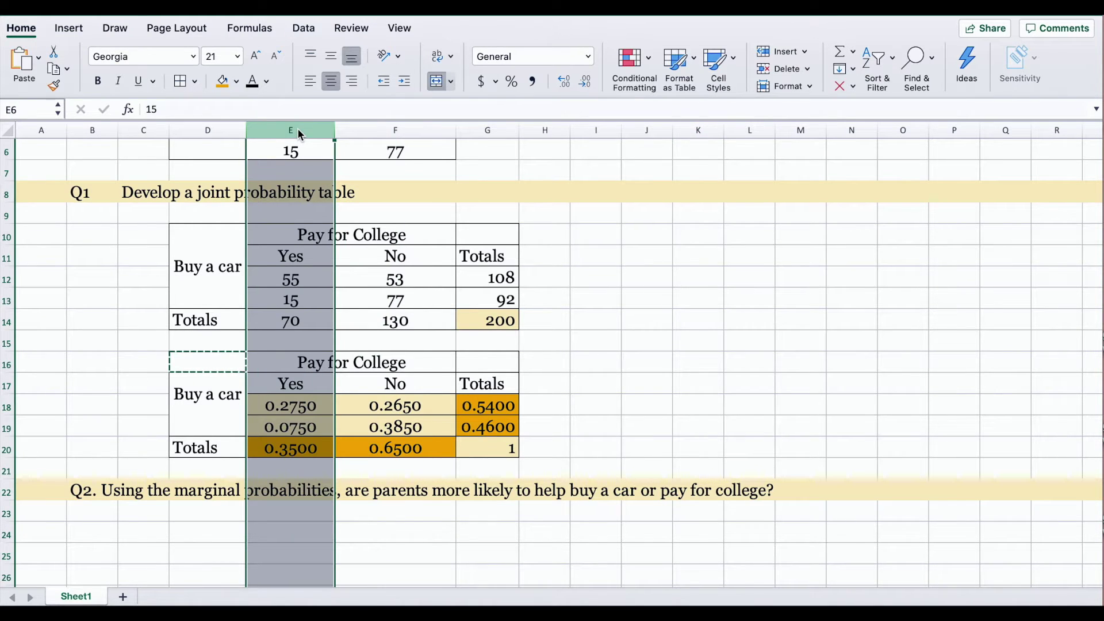
left_click(310, 384)
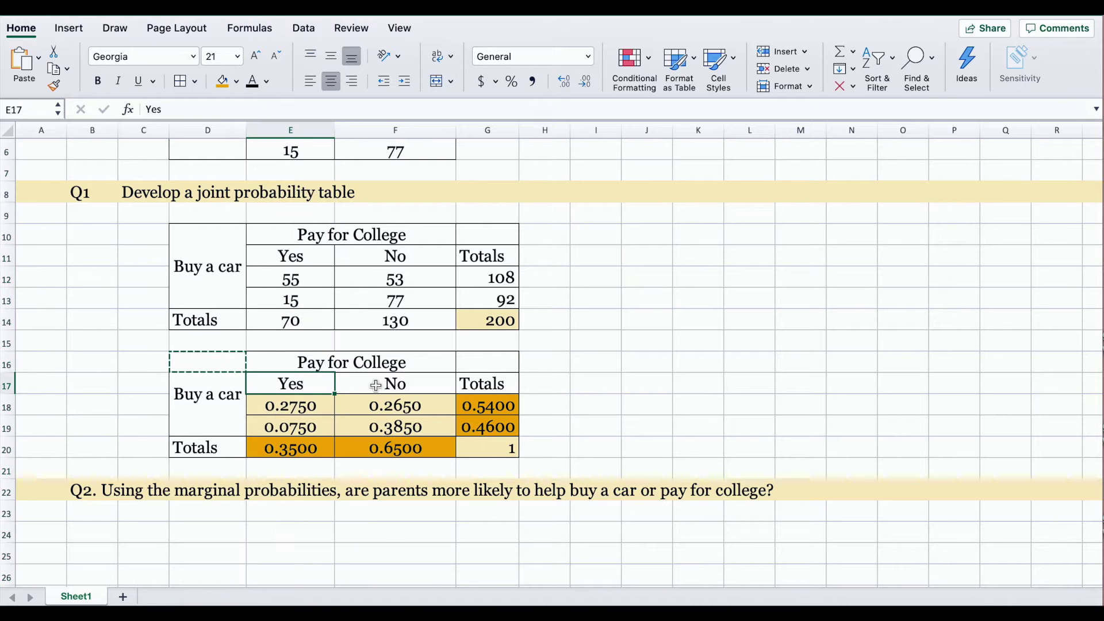
left_click(345, 368)
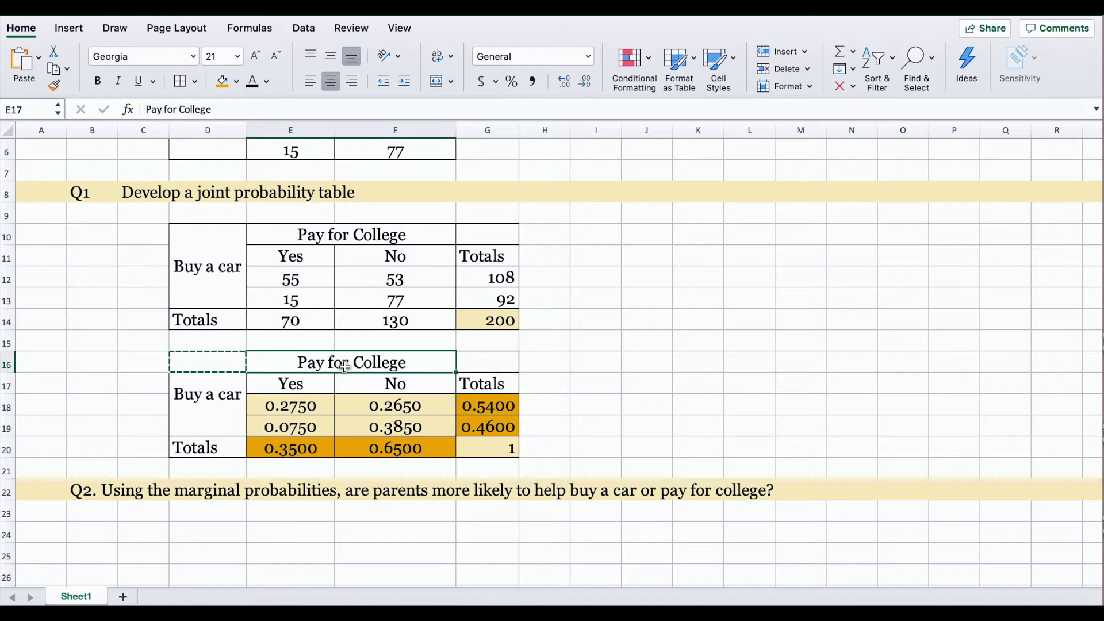
left_click(244, 387)
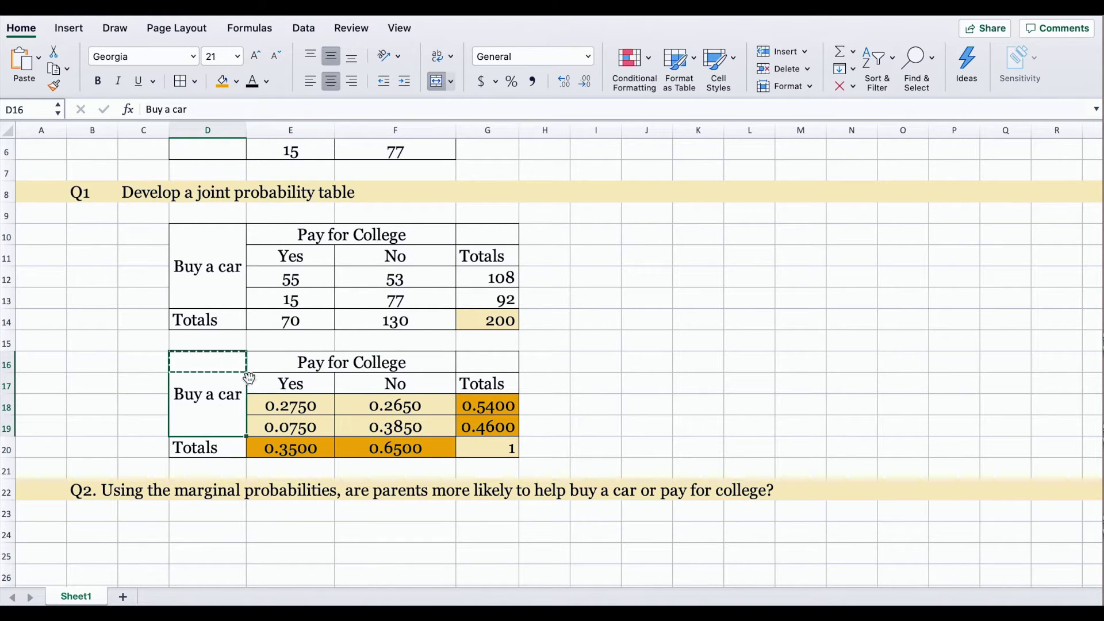
left_click(286, 132)
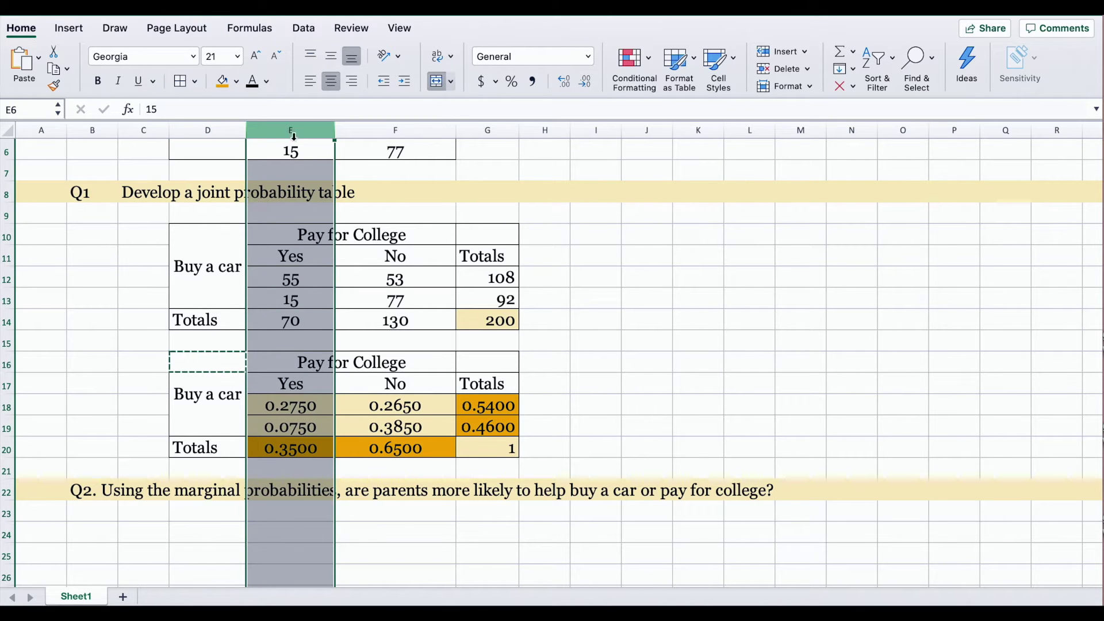
right_click(289, 131)
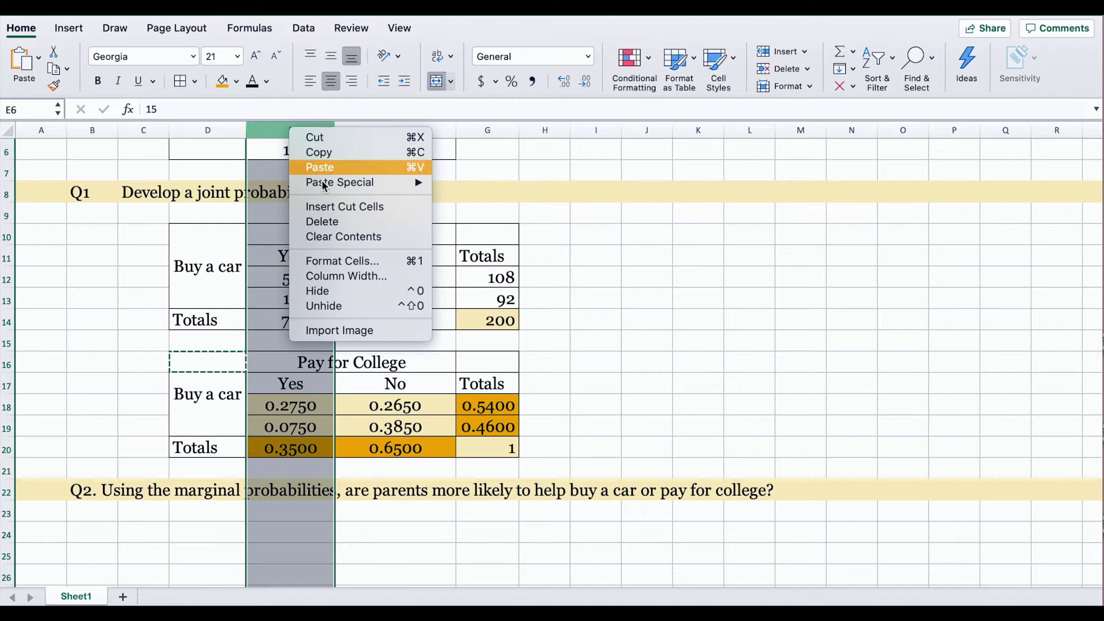
left_click(509, 222)
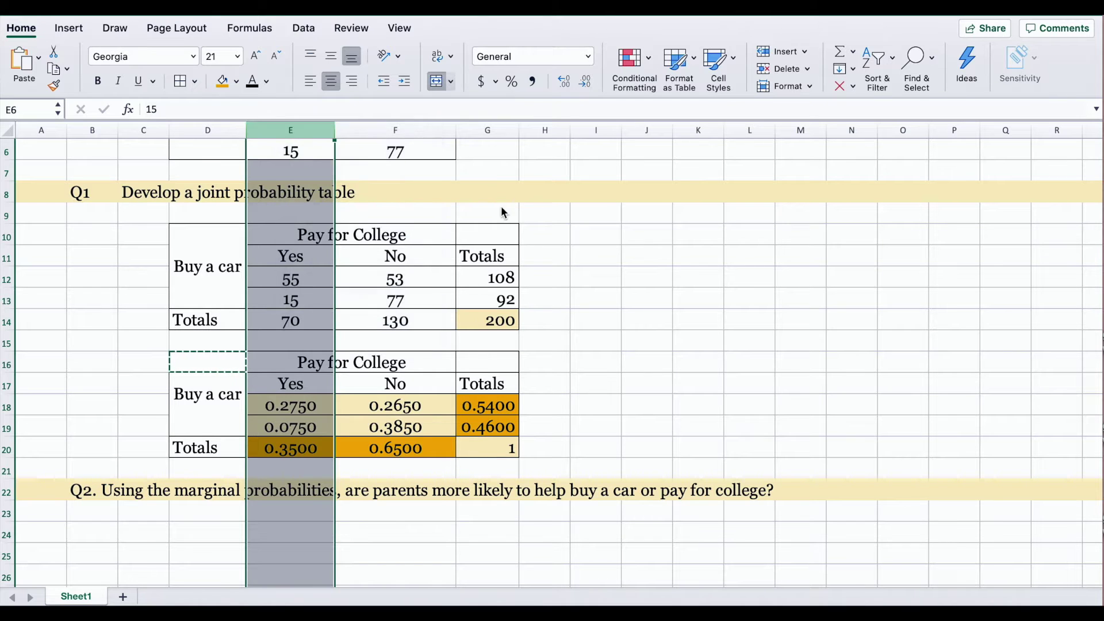
right_click(296, 127)
left_click(334, 360)
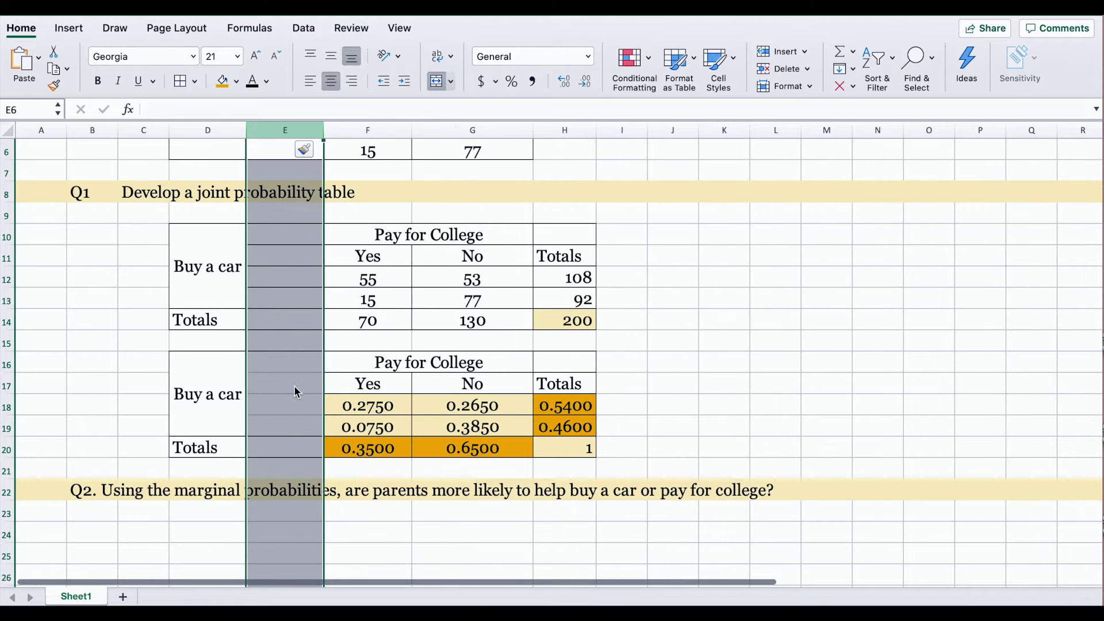
Step: Label the Buy a car rows of the probability table Yes in E18 and No in E19
left_click(292, 386)
left_click(286, 398)
type("Yes")
key("Return")
type("No")
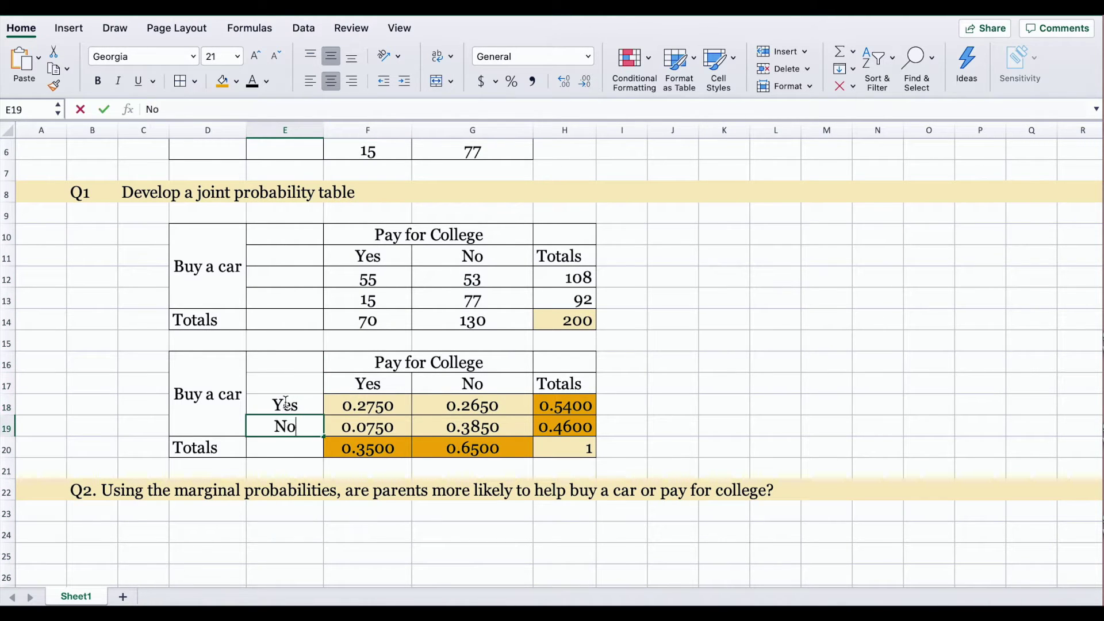
Step: Unmerge the Buy a car label in D16:D19 and move it to D18
left_click(206, 395)
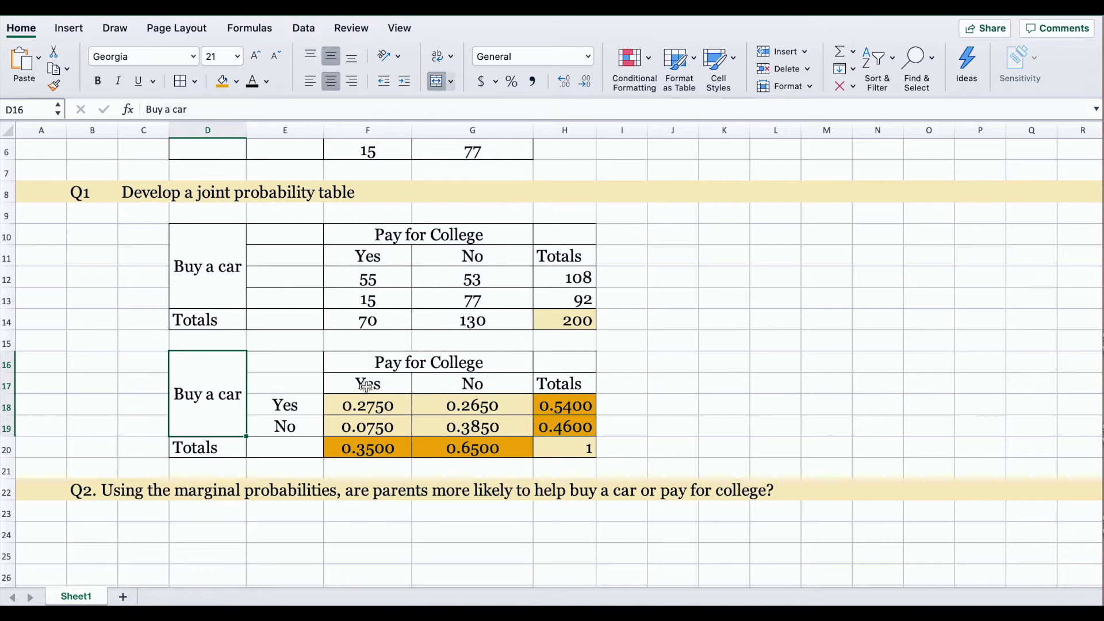
left_click(443, 85)
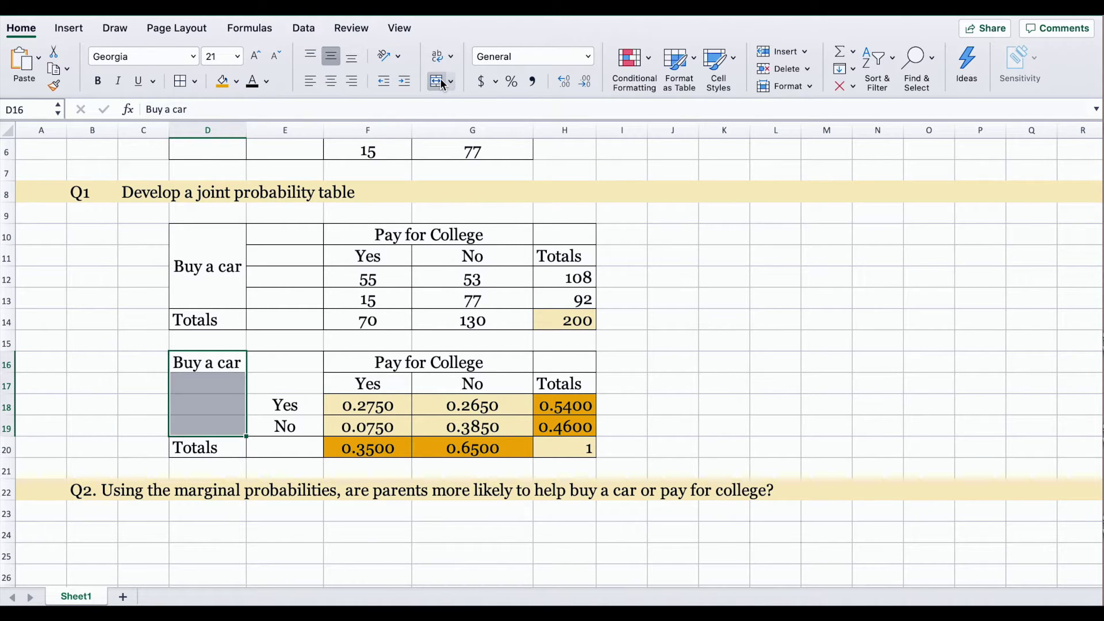
left_click(217, 361)
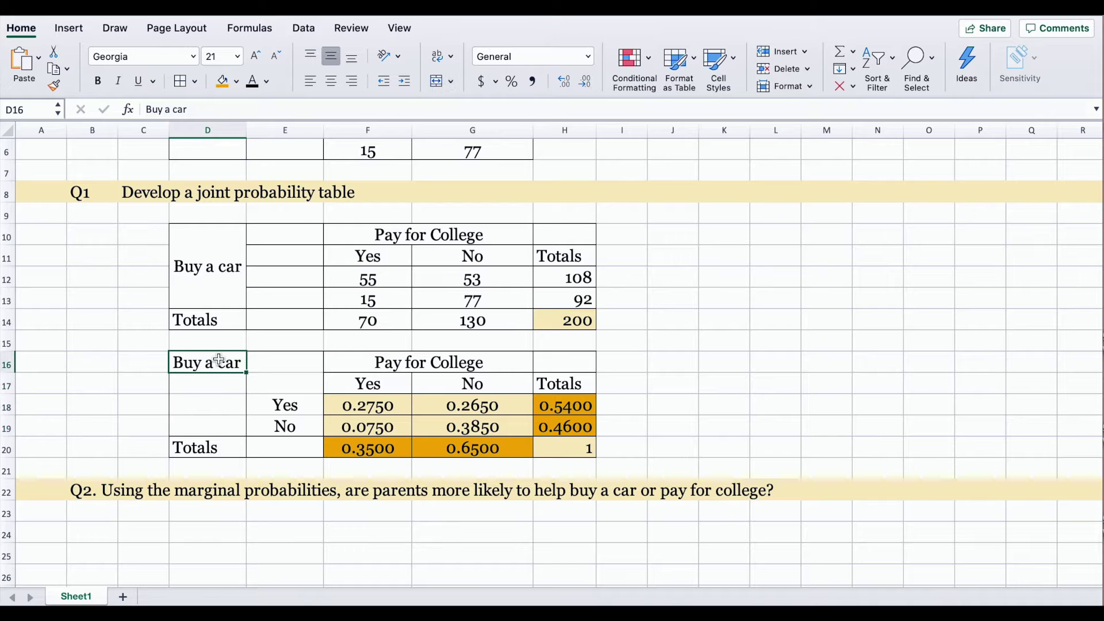
left_click_drag(219, 361, 219, 409)
Step: Apply all borders to D16:G20, and merge D18:D19 for the Buy a car label
left_click_drag(210, 366, 365, 441)
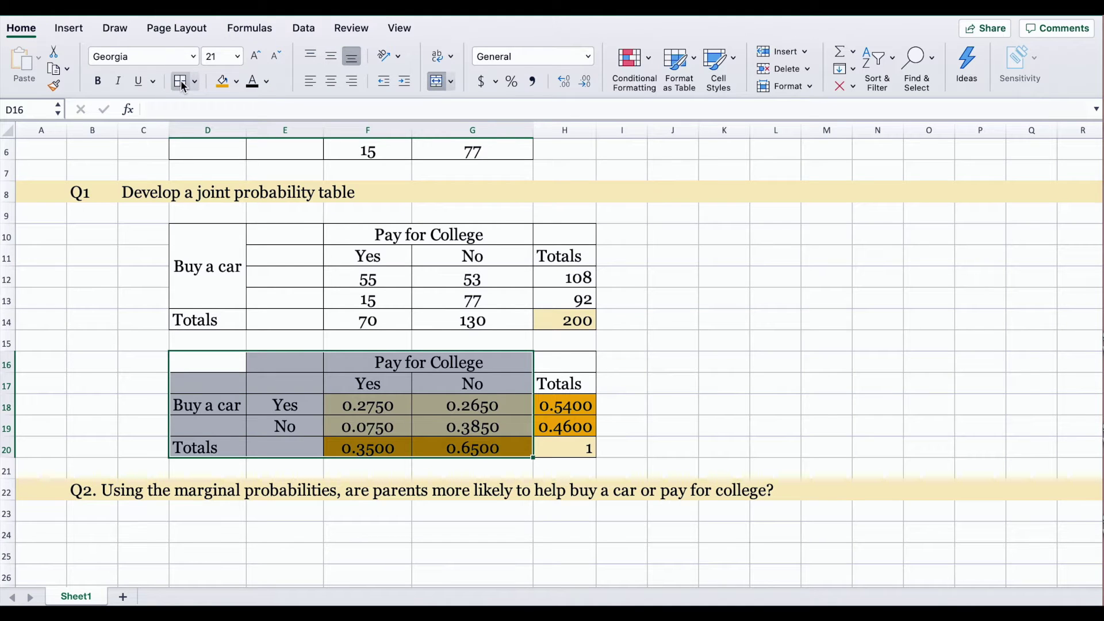
left_click_drag(207, 405, 207, 426)
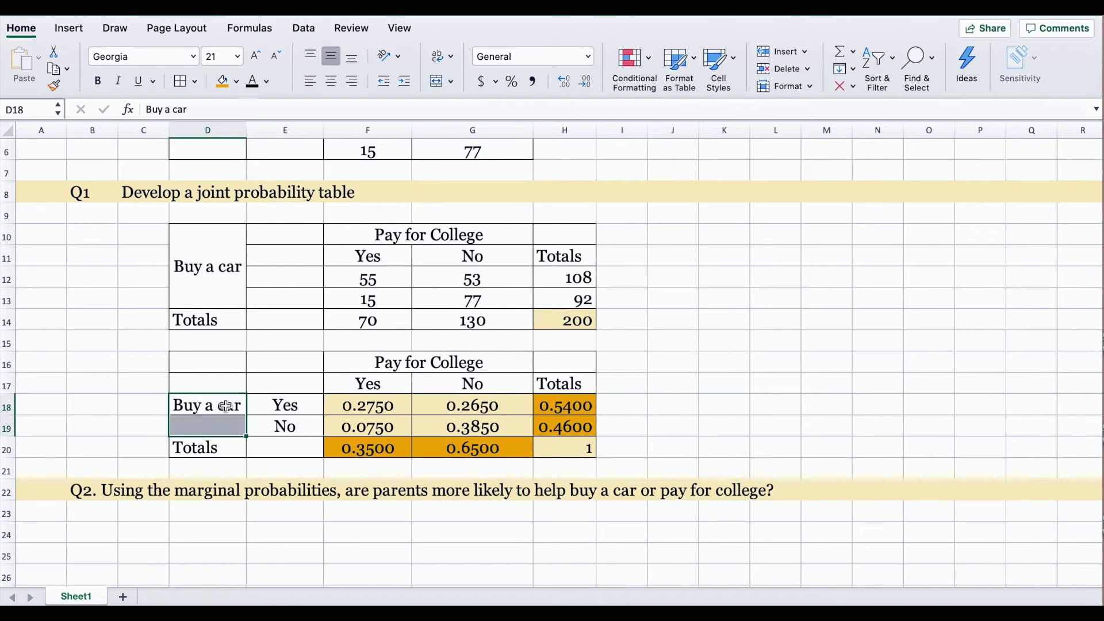
left_click(441, 83)
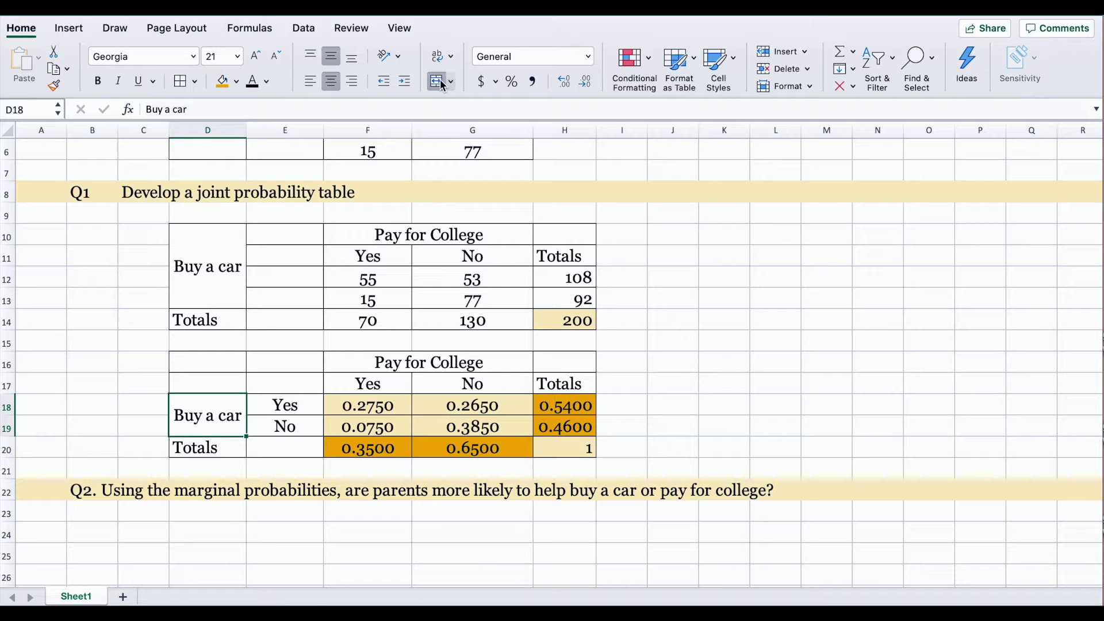
left_click(759, 384)
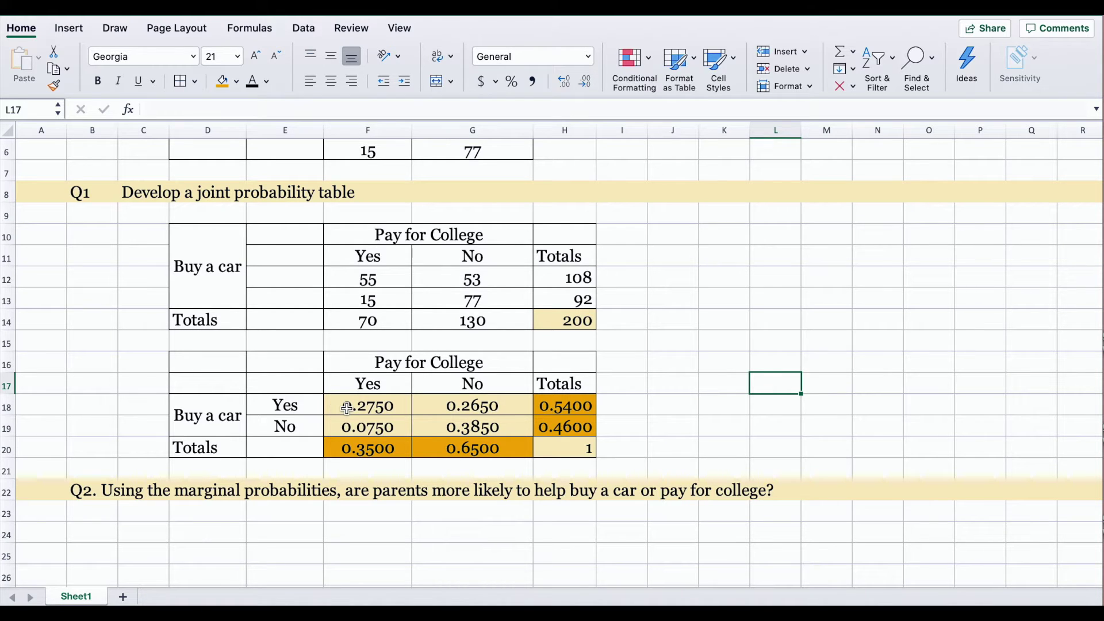
Step: Compare the marginal probabilities in H18:H19 and F20:G20 for Q2, and fill the Buy a car Yes total in H18 light blue
left_click(586, 409)
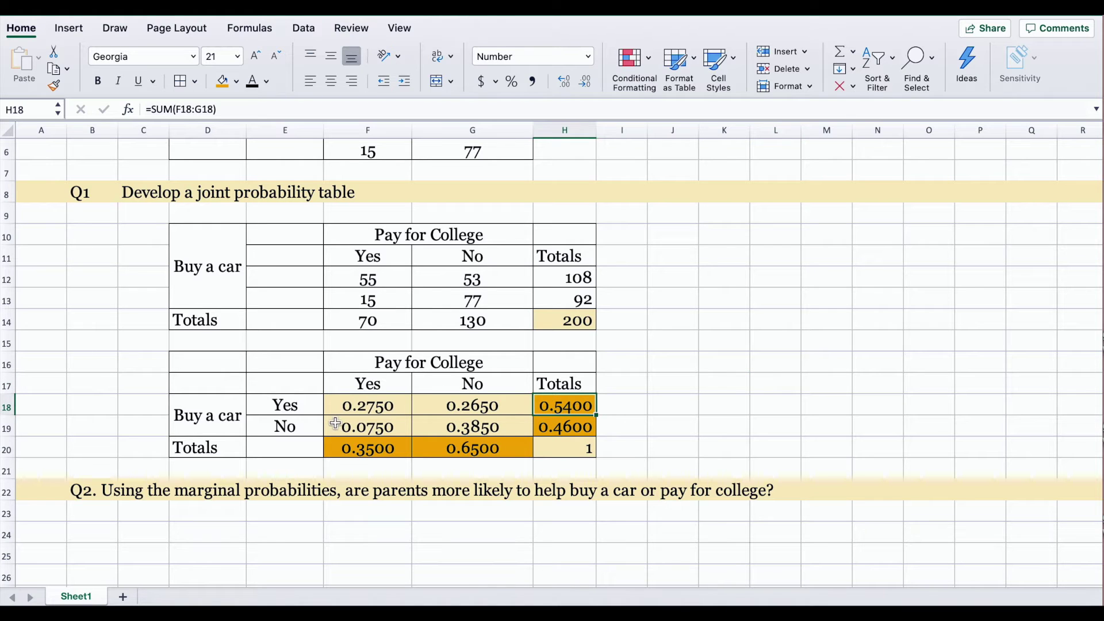
left_click(284, 406)
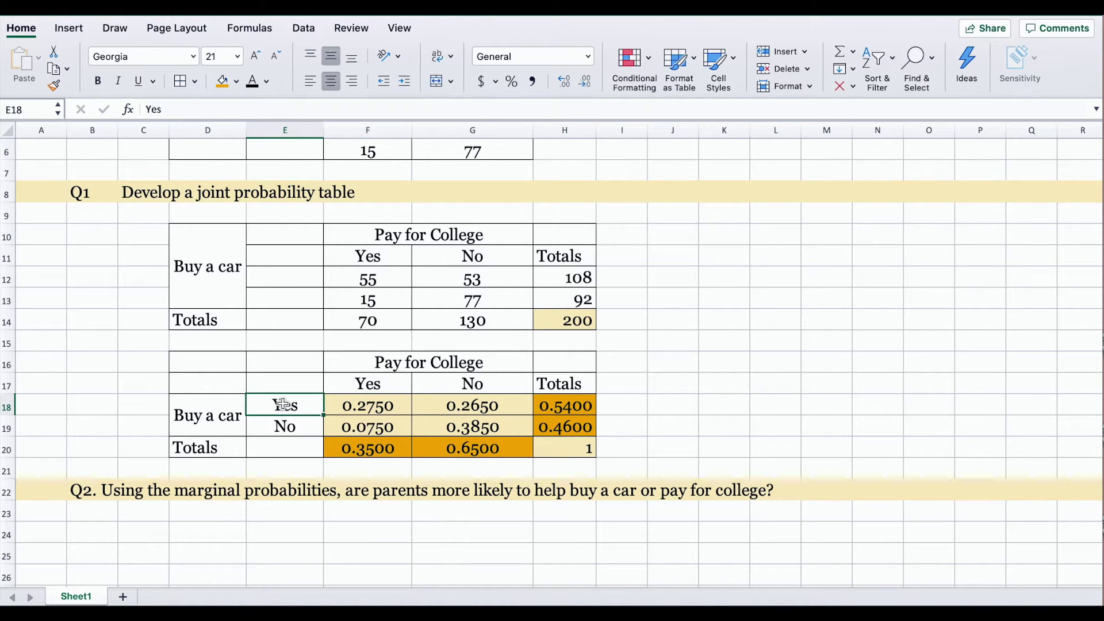
left_click(382, 451)
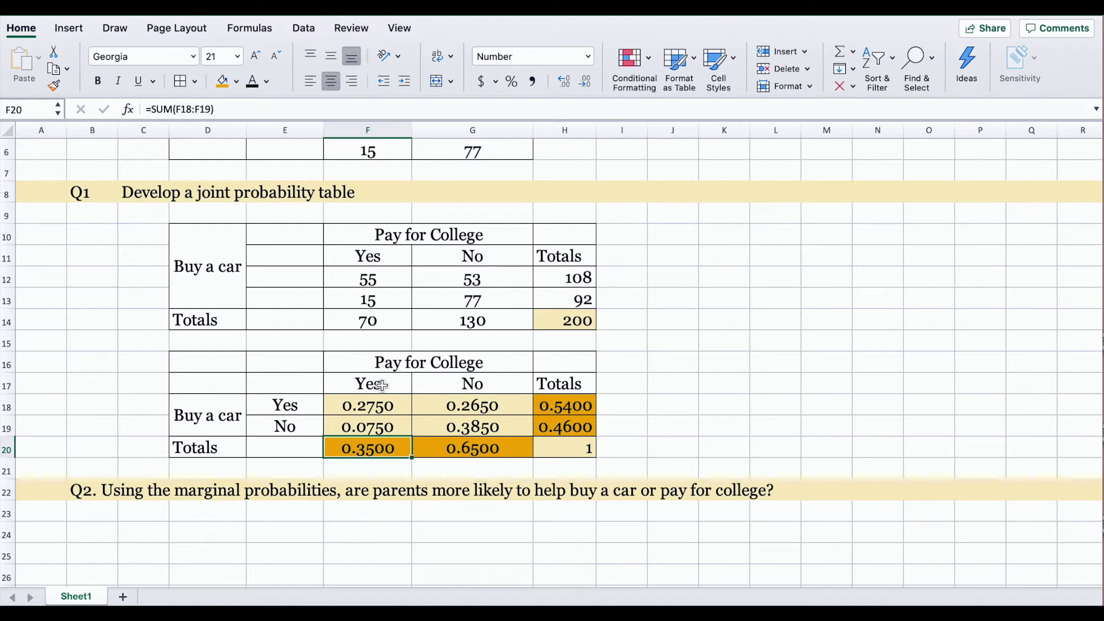
left_click_drag(369, 446, 488, 449)
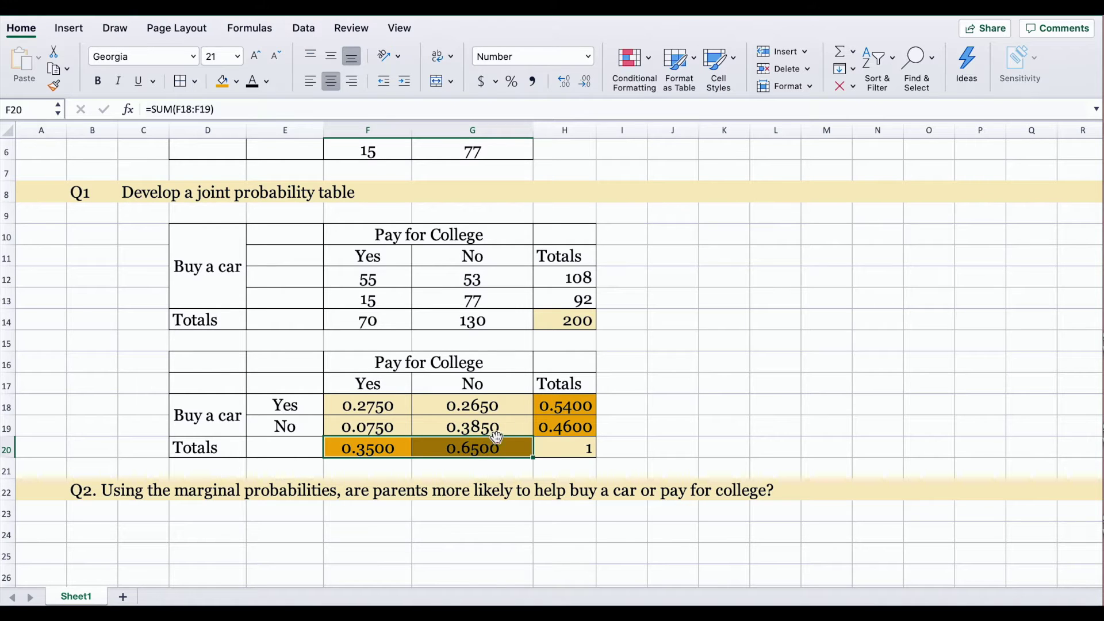
left_click_drag(559, 406, 561, 431)
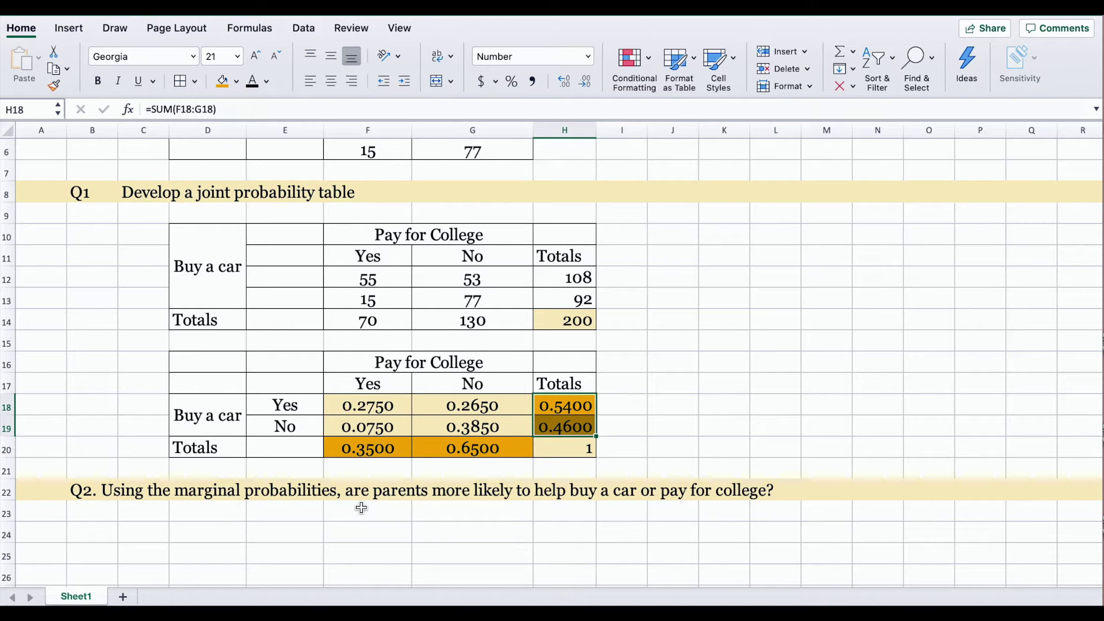
left_click(563, 404)
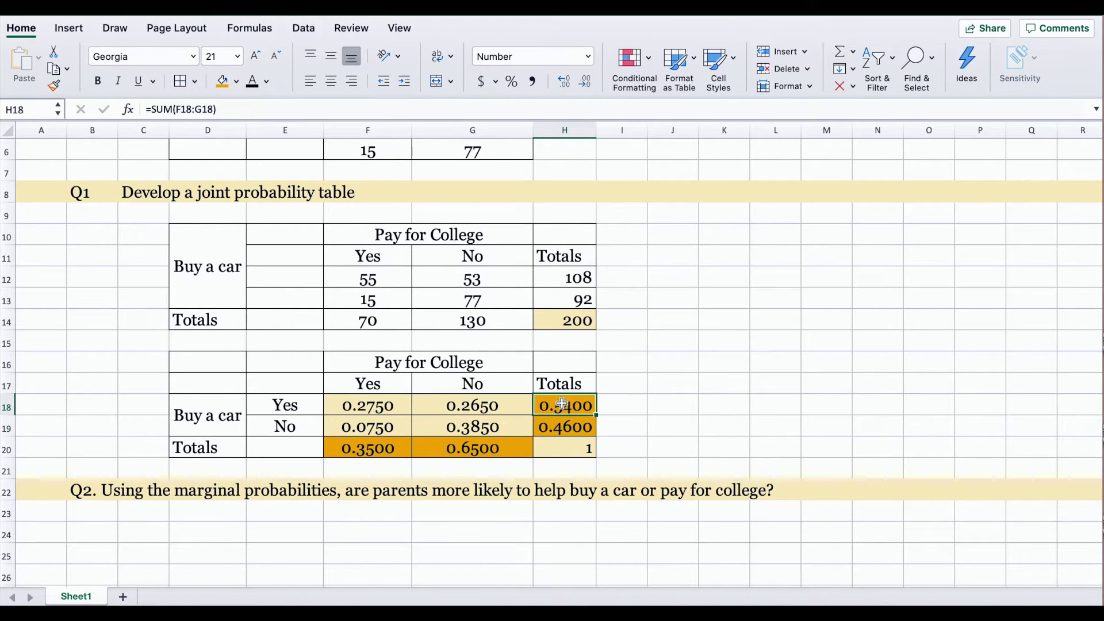
left_click(235, 82)
left_click(340, 169)
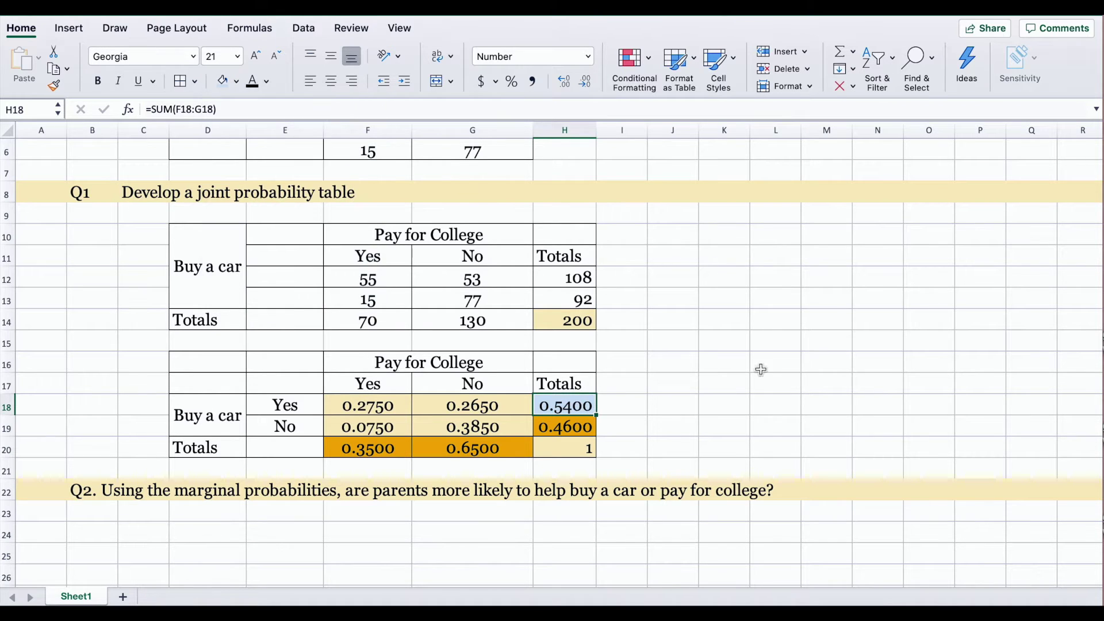
left_click(570, 437)
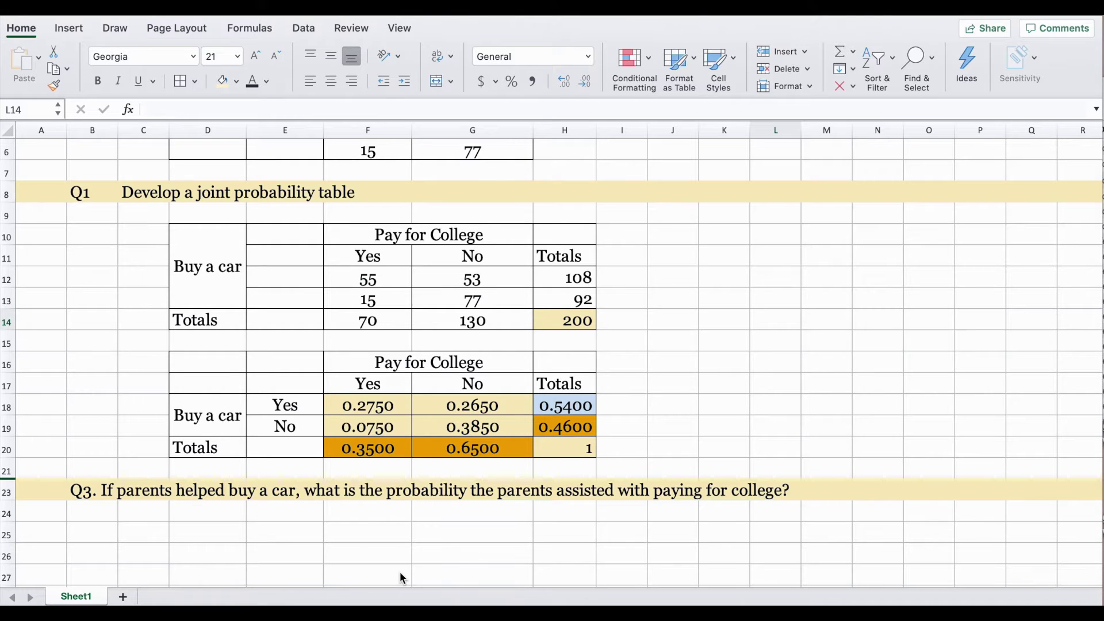
Step: Reset the highlighting of the probability values and totals in F18:H20 to a white fill before answering Q3
left_click(131, 494)
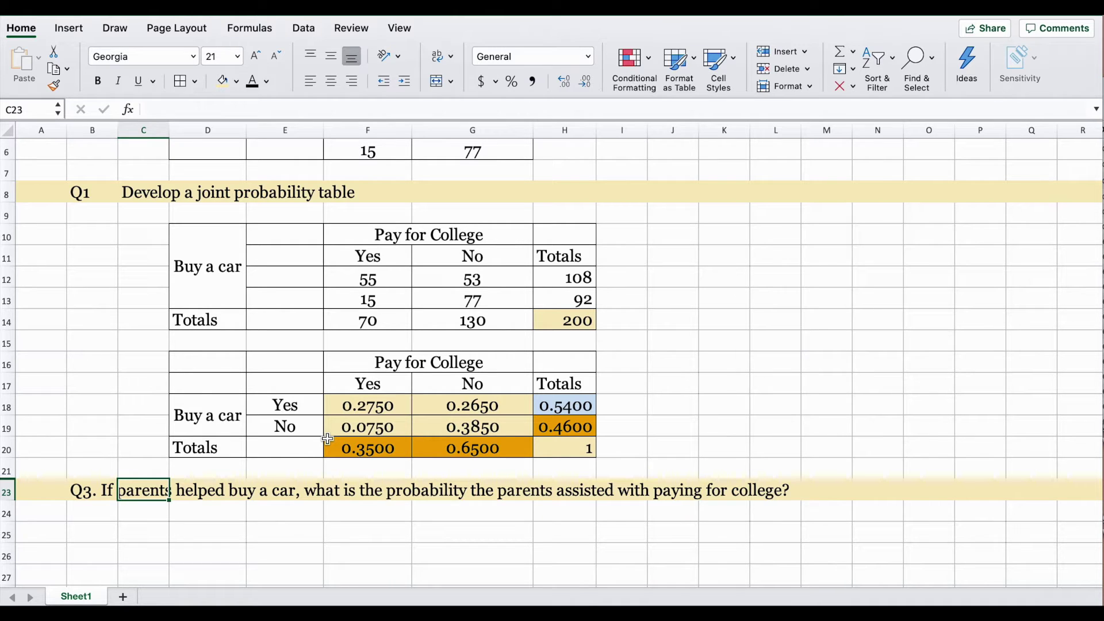
left_click_drag(368, 406, 543, 430)
left_click(236, 81)
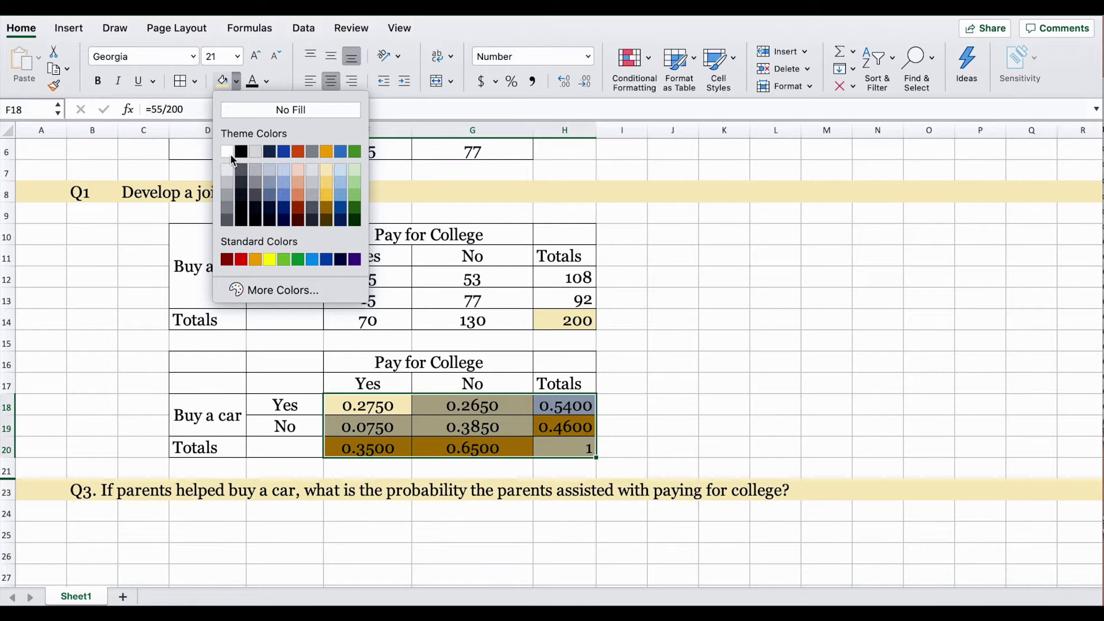
left_click(225, 154)
left_click(713, 348)
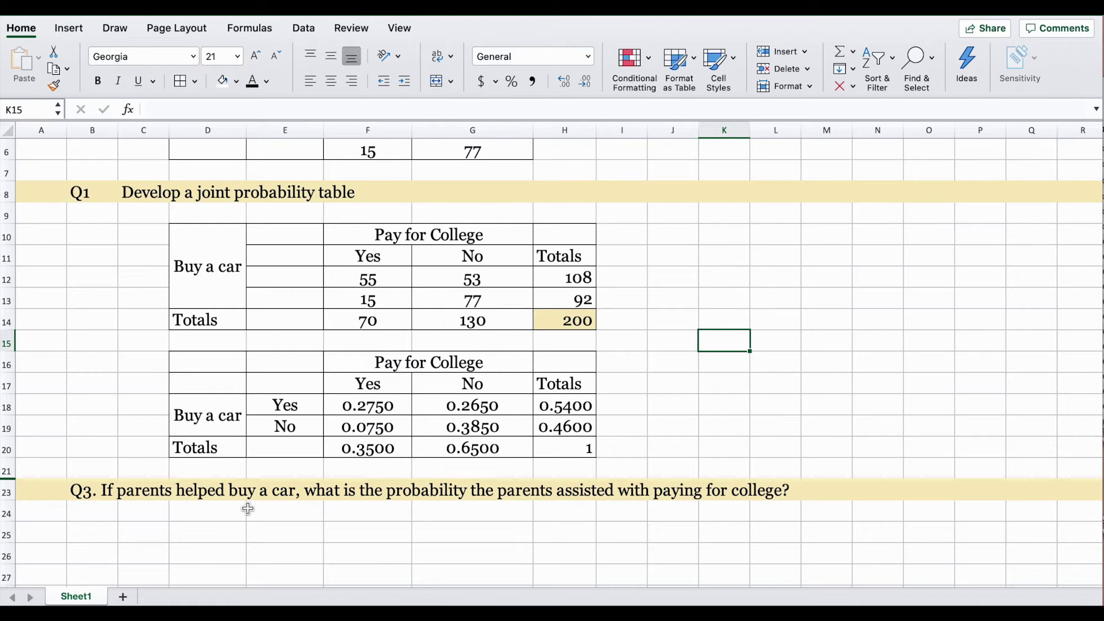
Step: Highlight the marginal probability of Buy a car Yes in H18 with an orange fill
left_click(200, 412)
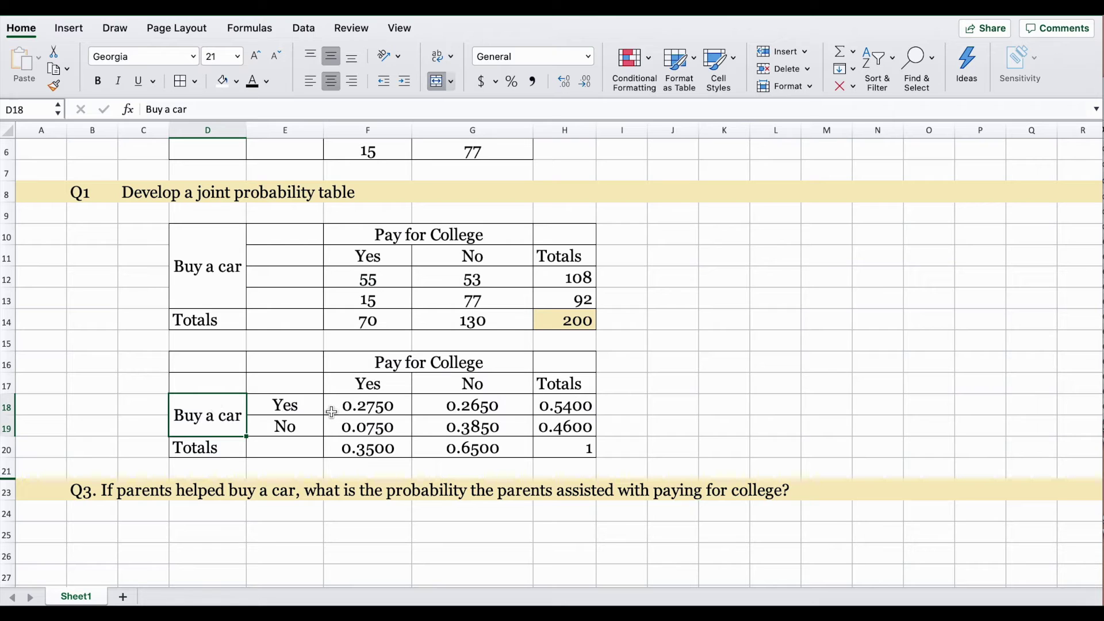
left_click(315, 408)
left_click(584, 410)
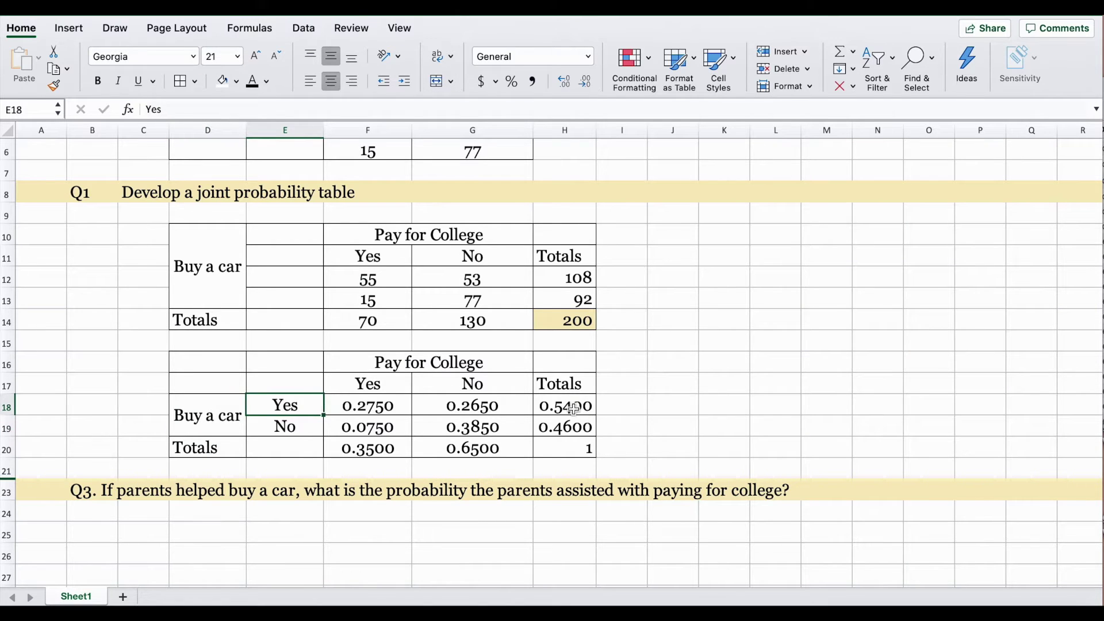
left_click(236, 81)
key("Escape")
left_click(734, 378)
left_click(567, 405)
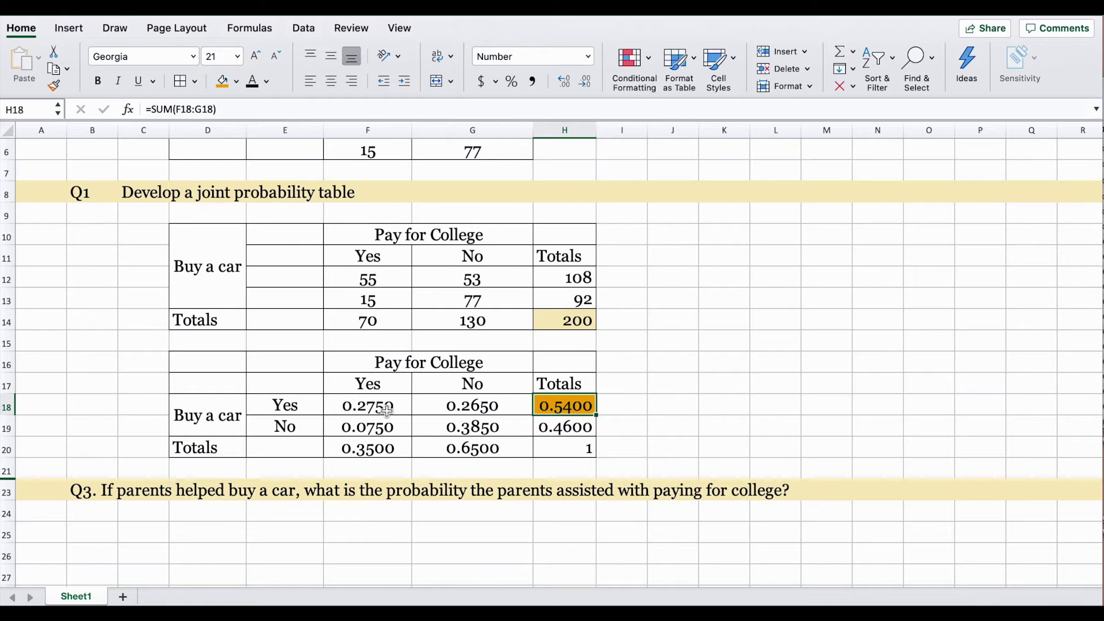
Step: Highlight the joint probability in F18, where Buy a car and Pay for College are both Yes, with the same orange fill
left_click(387, 412)
left_click(222, 81)
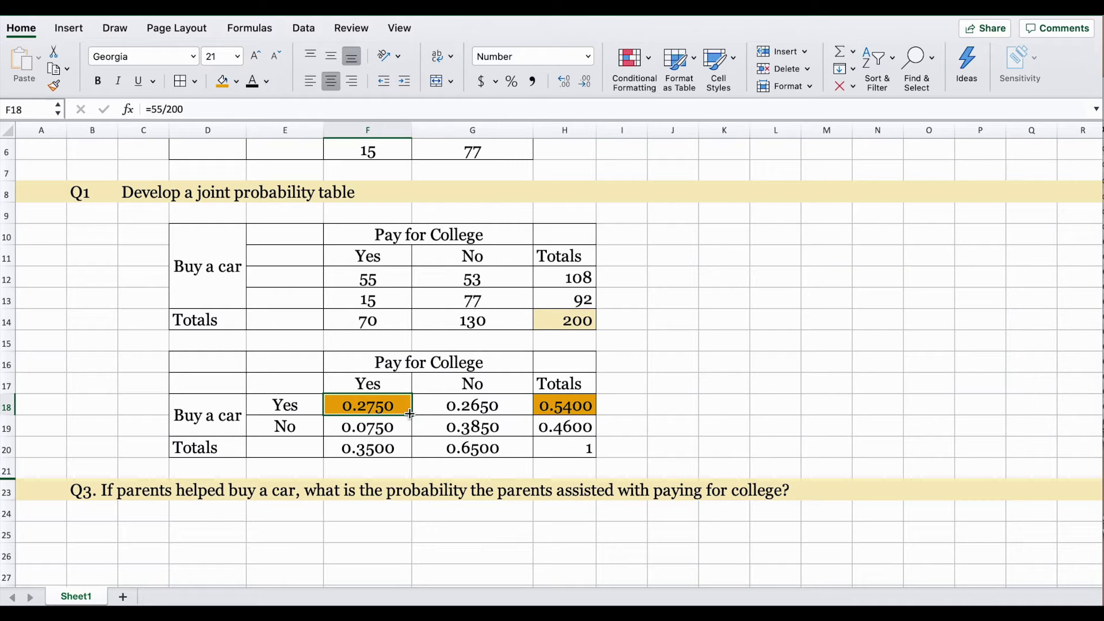
left_click(271, 406)
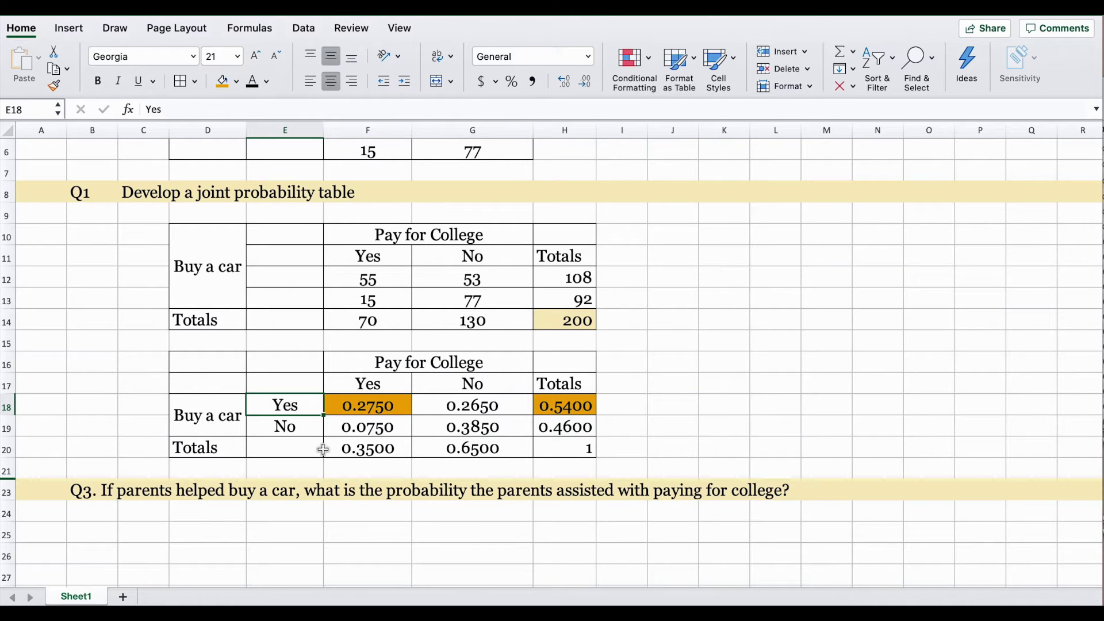
left_click(385, 385)
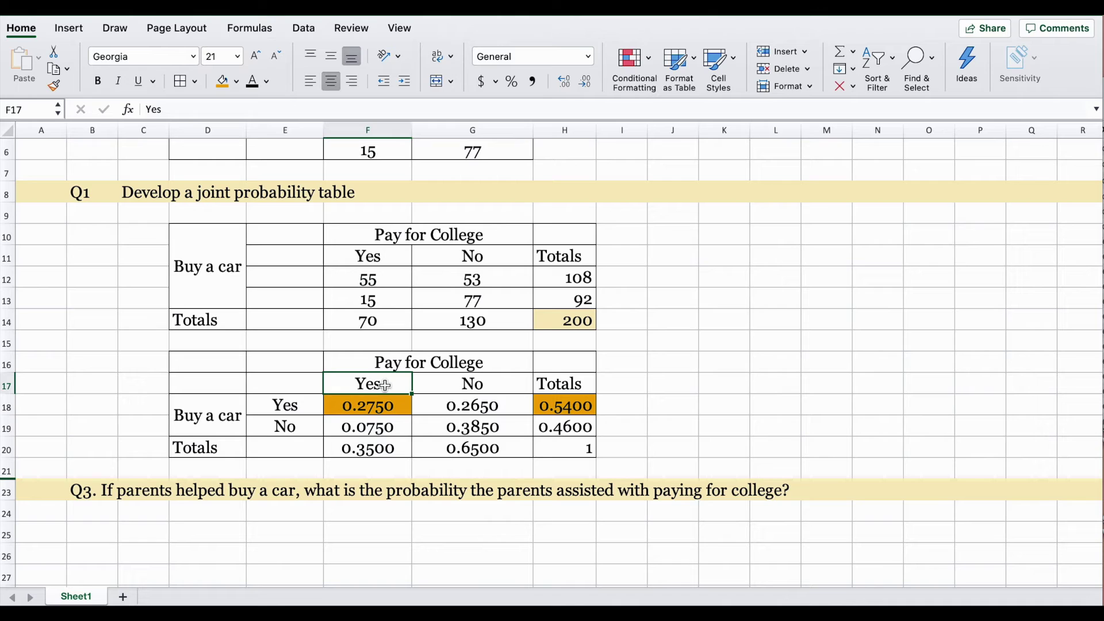
Step: Calculate the Q3 conditional probability in E24 with =F18/H18, and fill the result cell orange
left_click(281, 519)
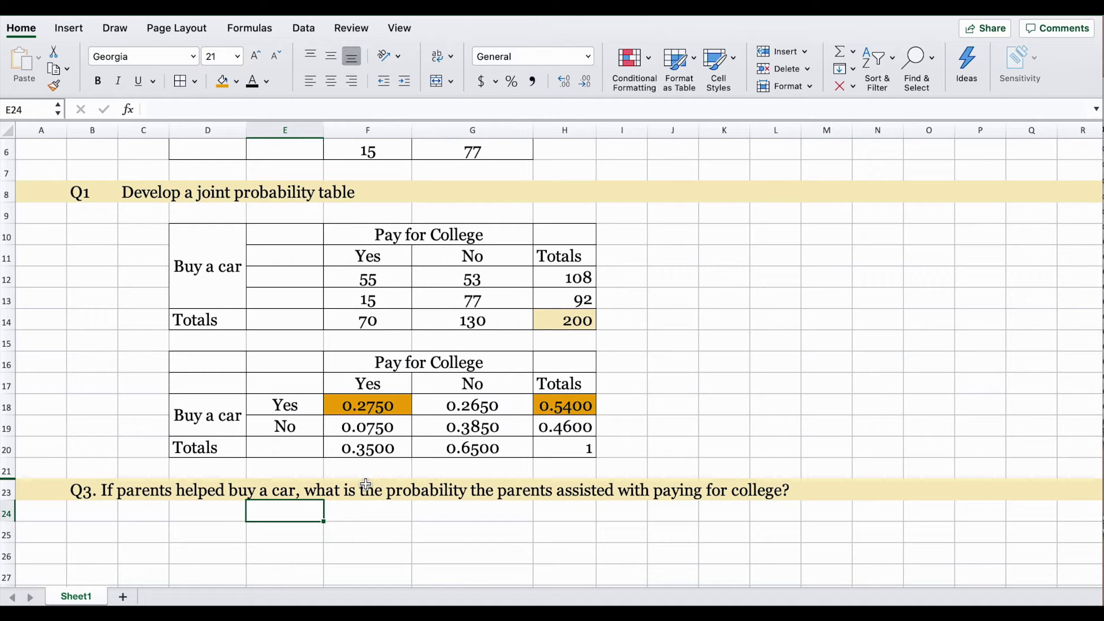
type("=")
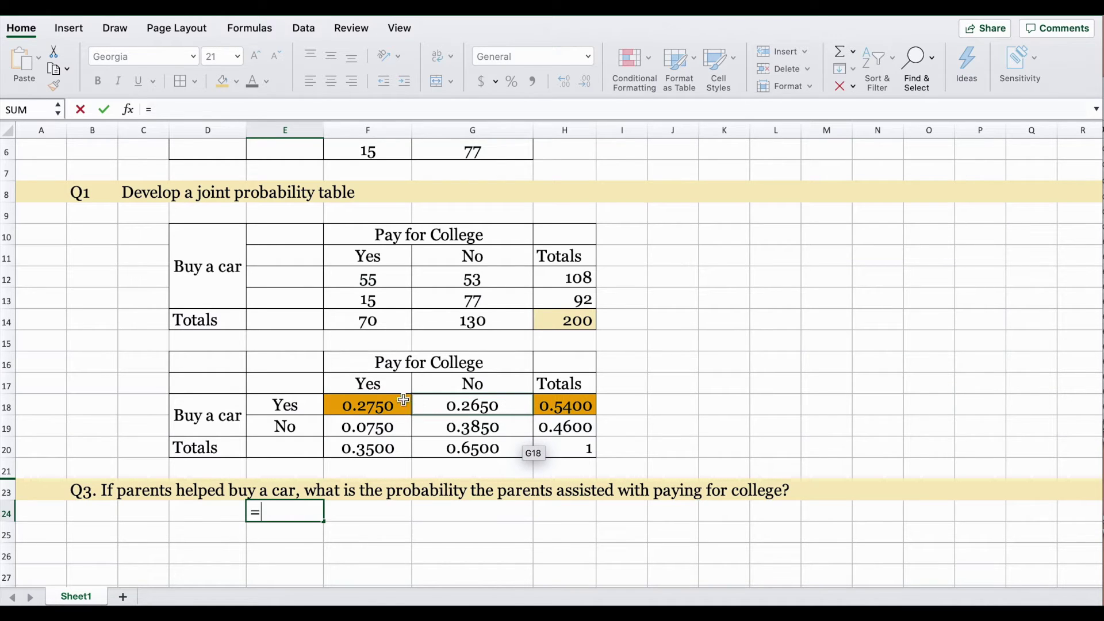
left_click(375, 409)
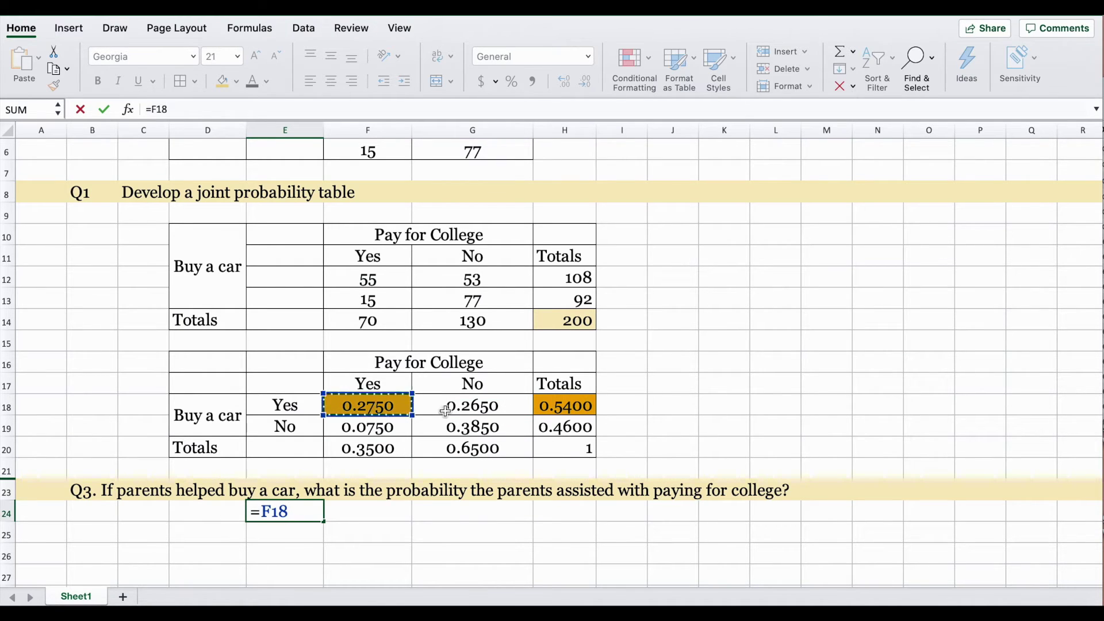
type("/")
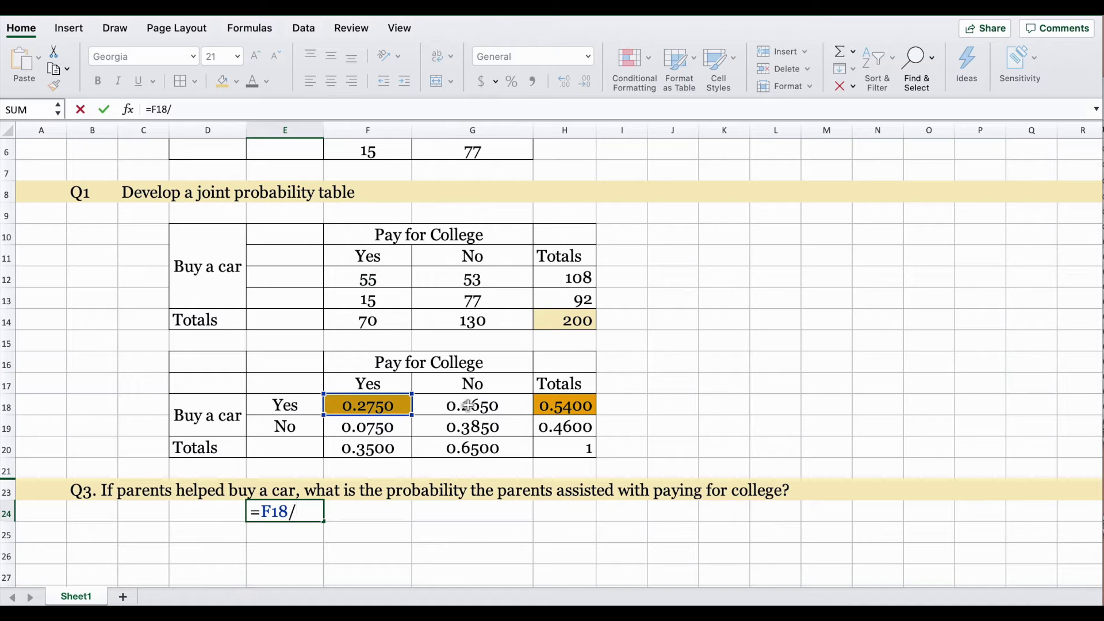
left_click(581, 407)
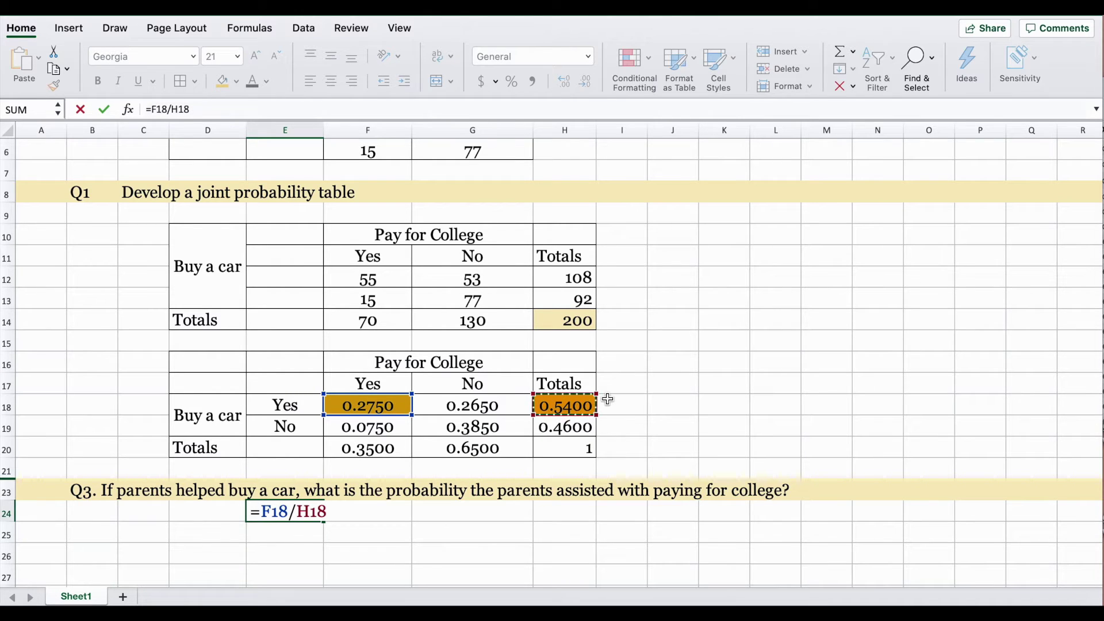
key("Return")
left_click(306, 517)
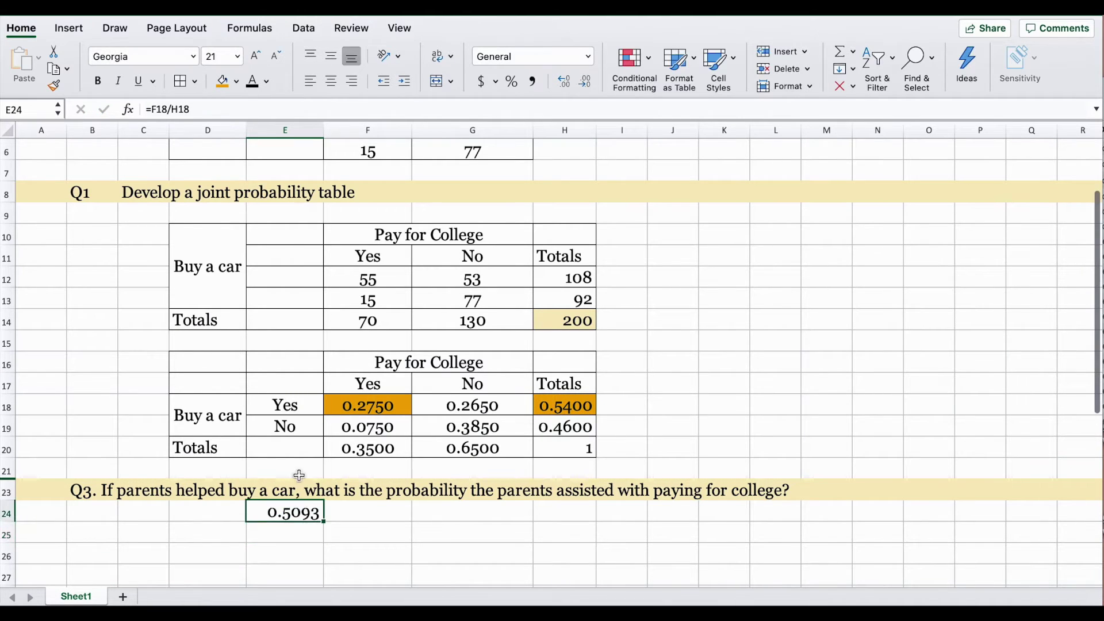
left_click(223, 83)
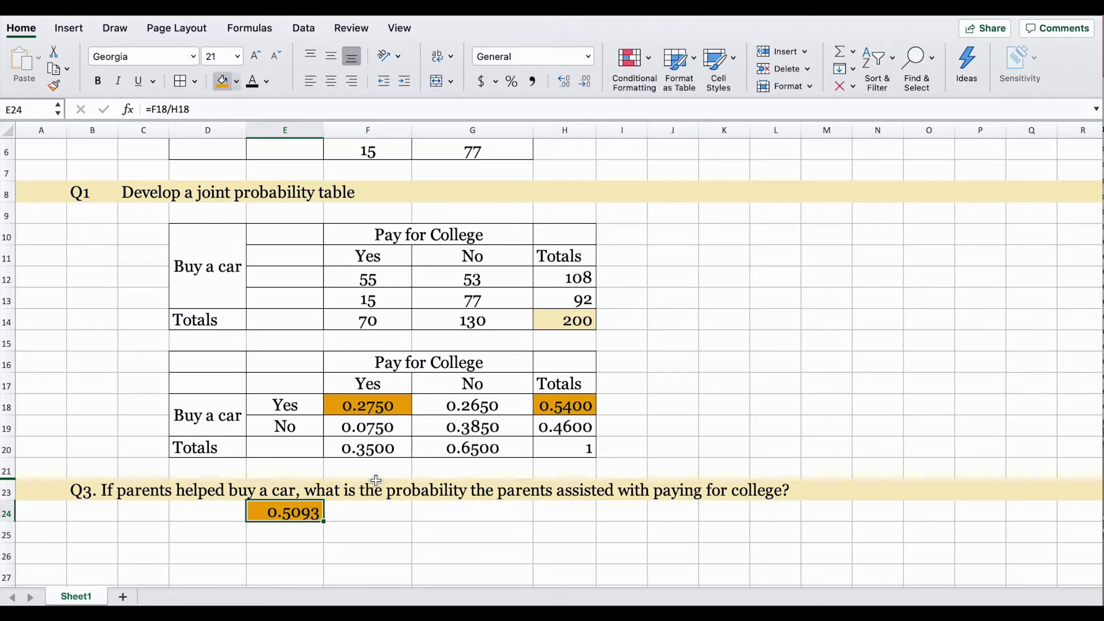
left_click(308, 549)
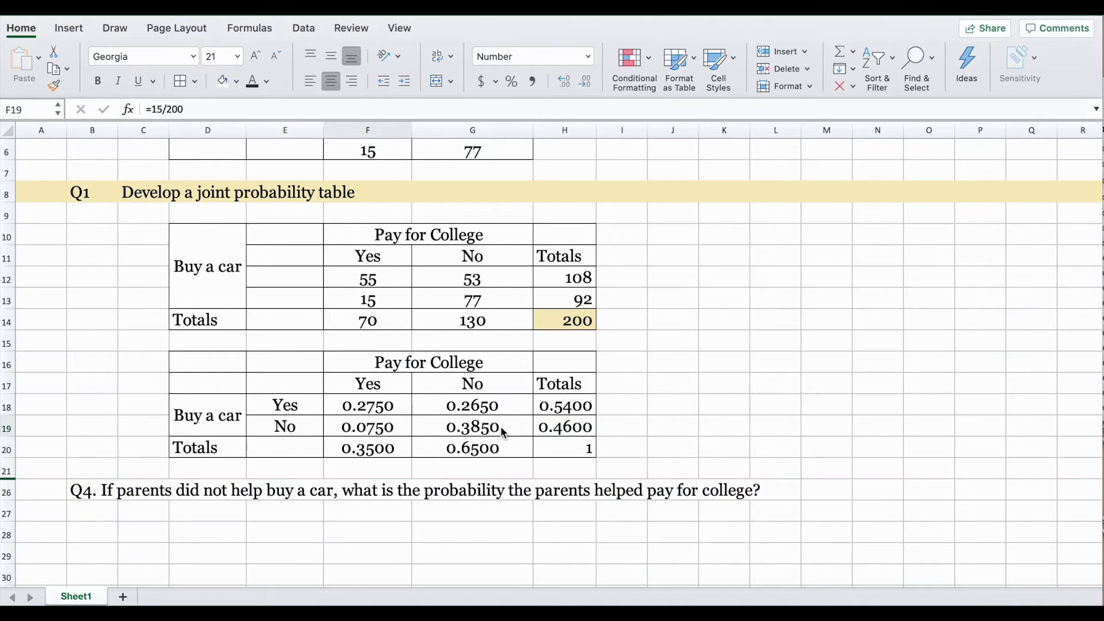
Step: Shade the Q4 question row 26 light yellow, and fill the Buy a car No, Pay for College Yes probability in F19 orange
left_click(8, 492)
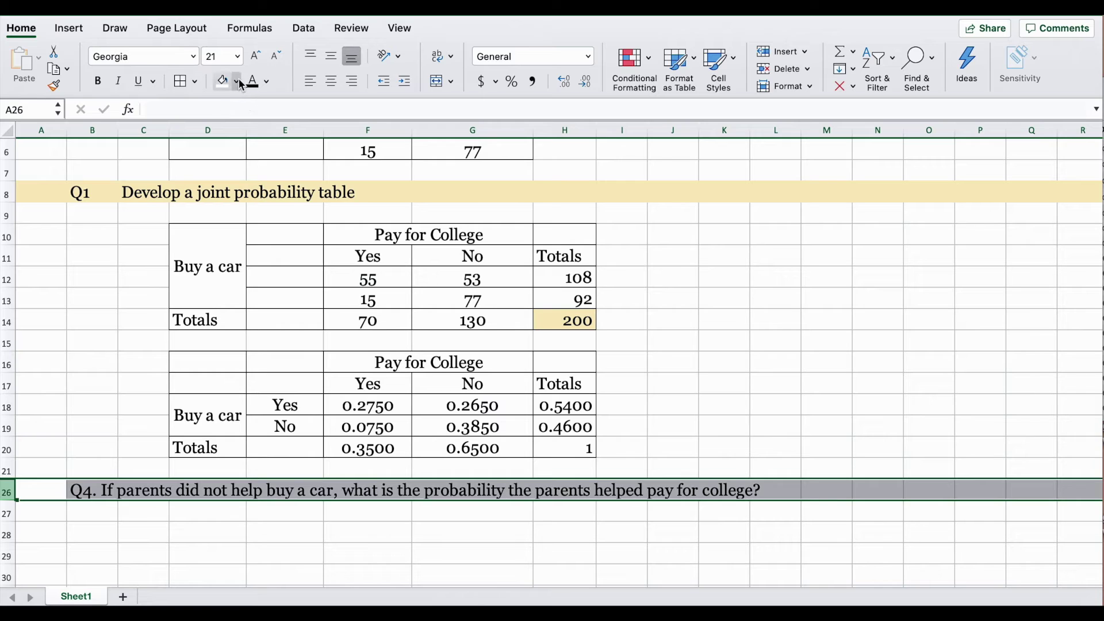
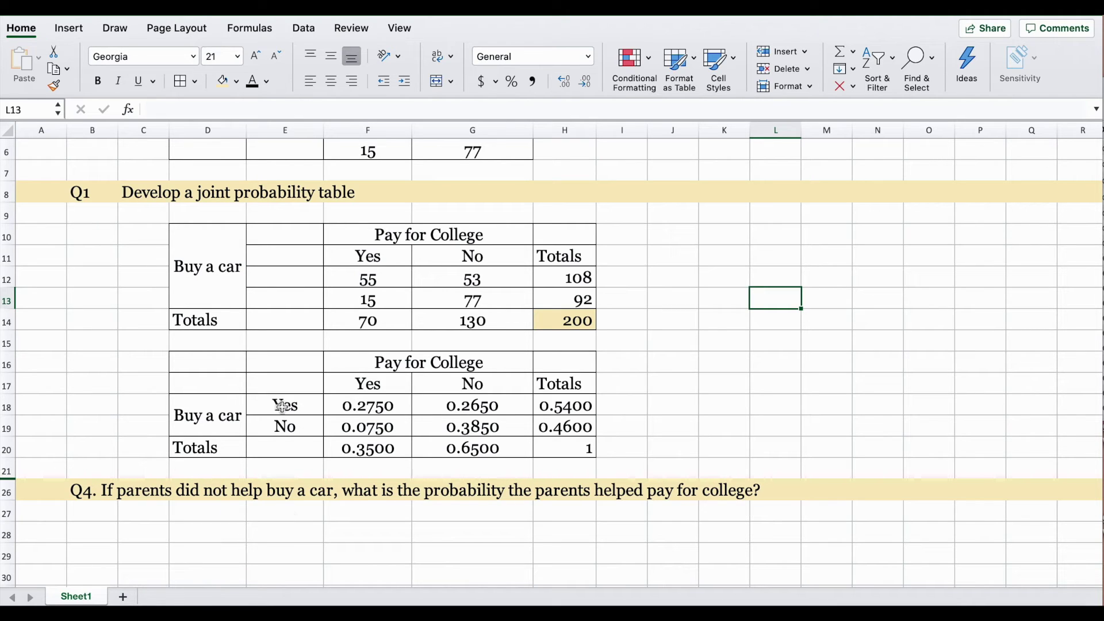
left_click_drag(366, 390, 366, 415)
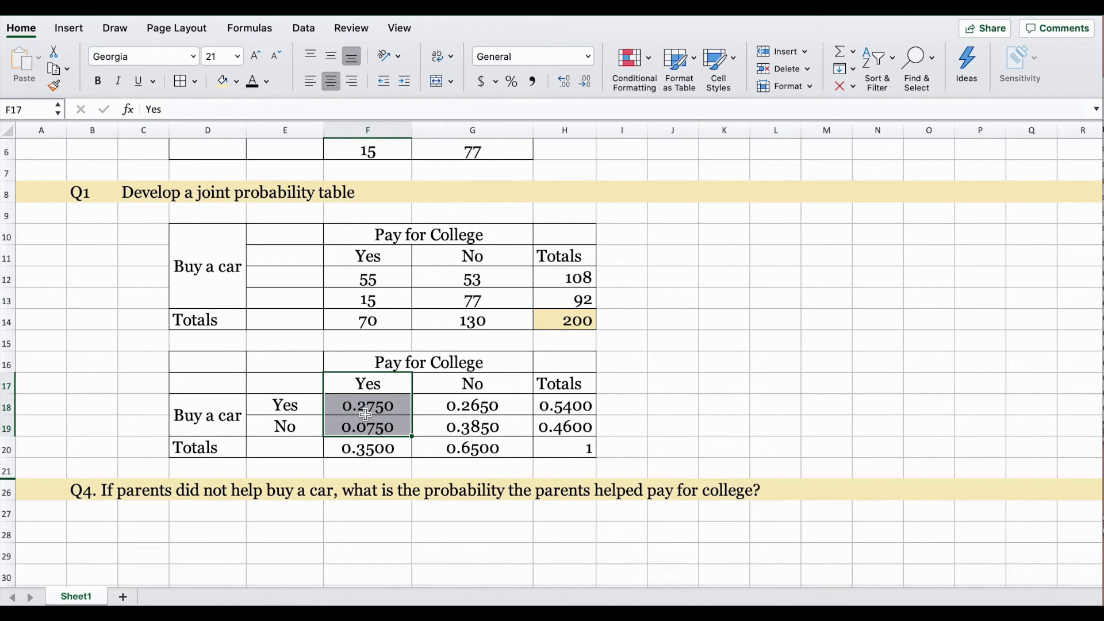
left_click(366, 429)
left_click(368, 385)
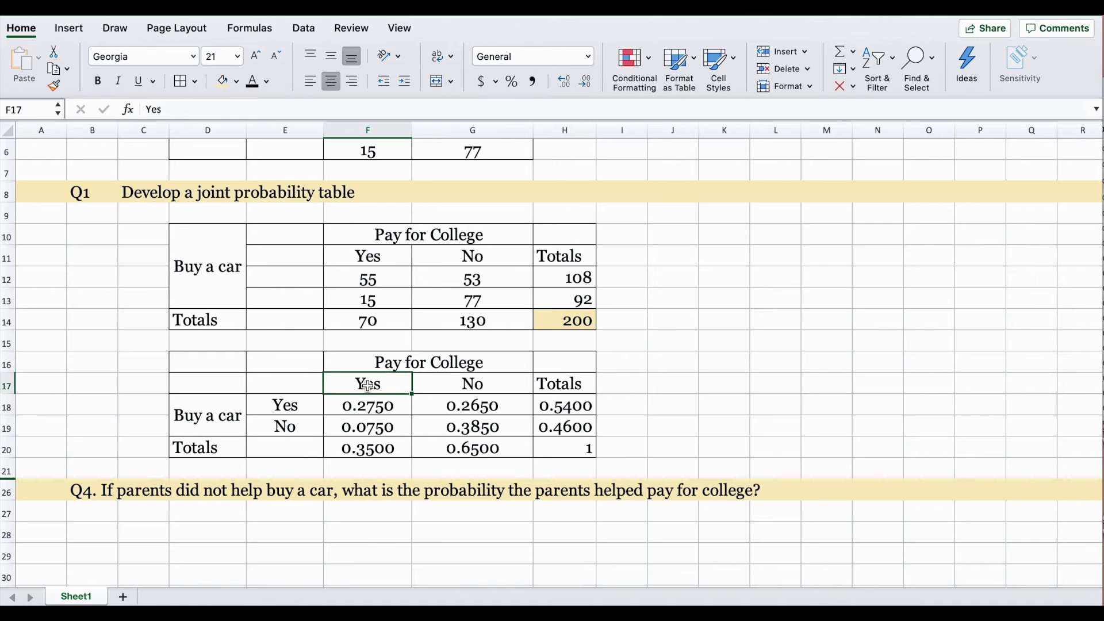
left_click(366, 428)
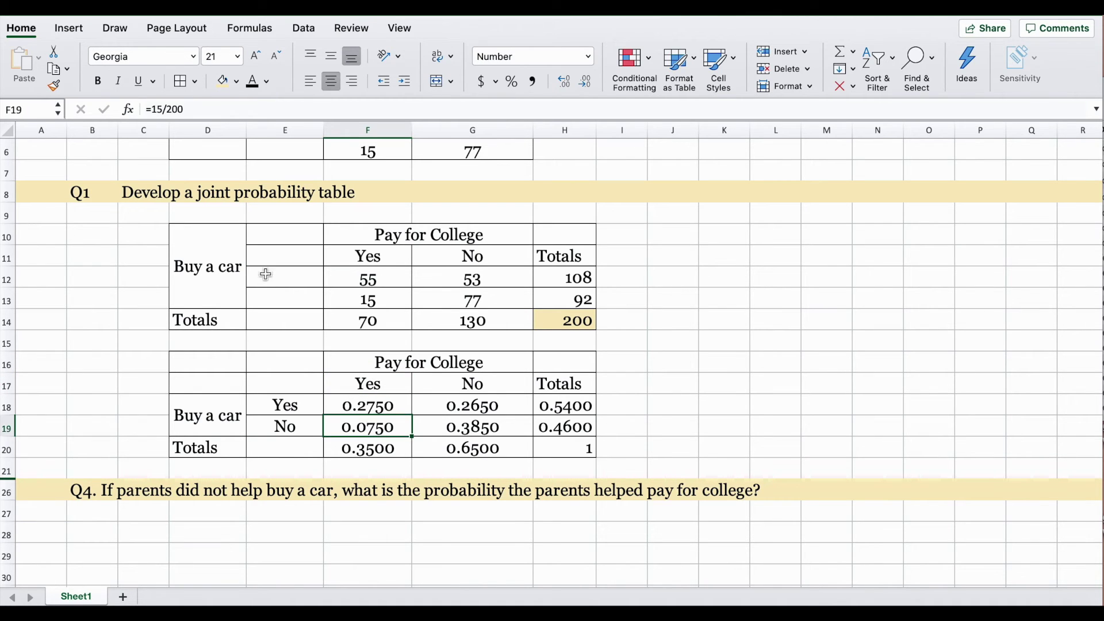
left_click(235, 81)
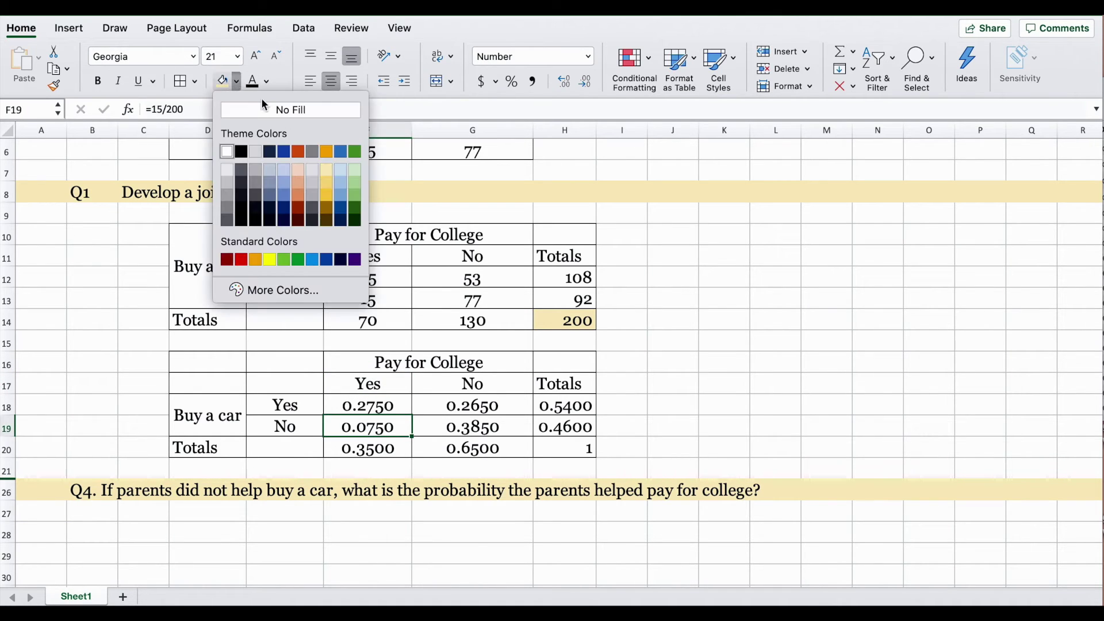
left_click(326, 152)
Step: Highlight the marginal probability of Buy a car No in H19 with an orange fill
left_click(511, 433)
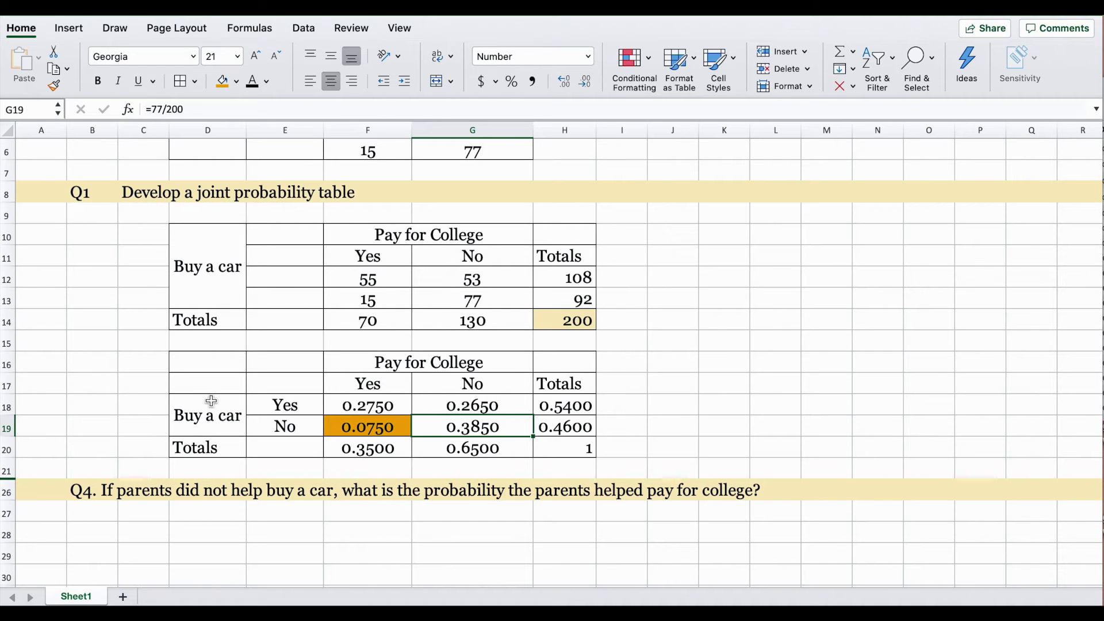
left_click(209, 425)
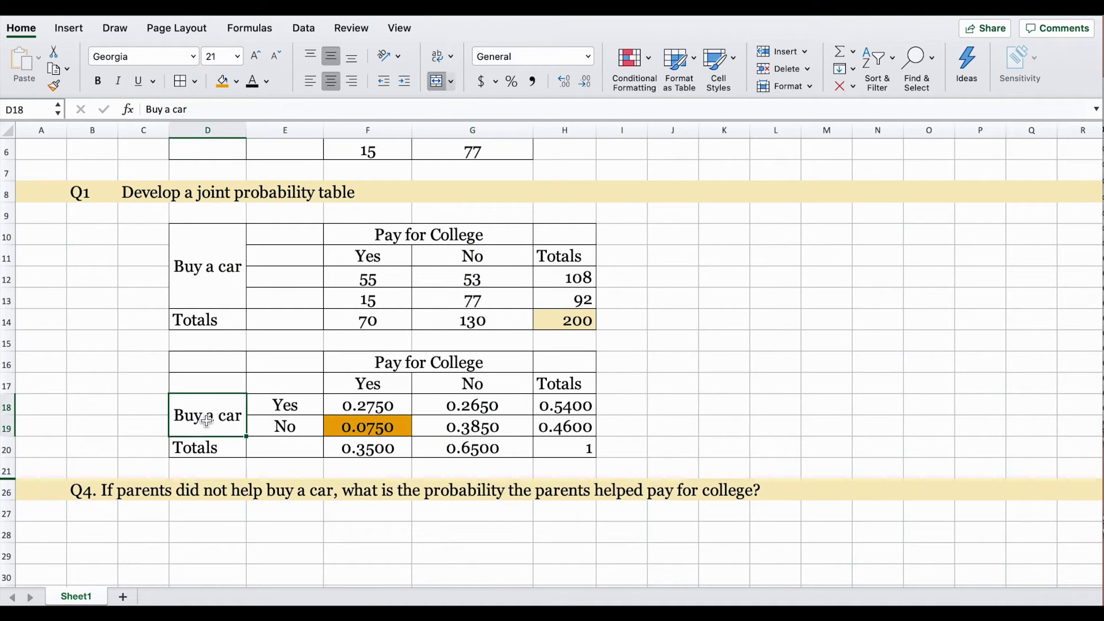
left_click(287, 427)
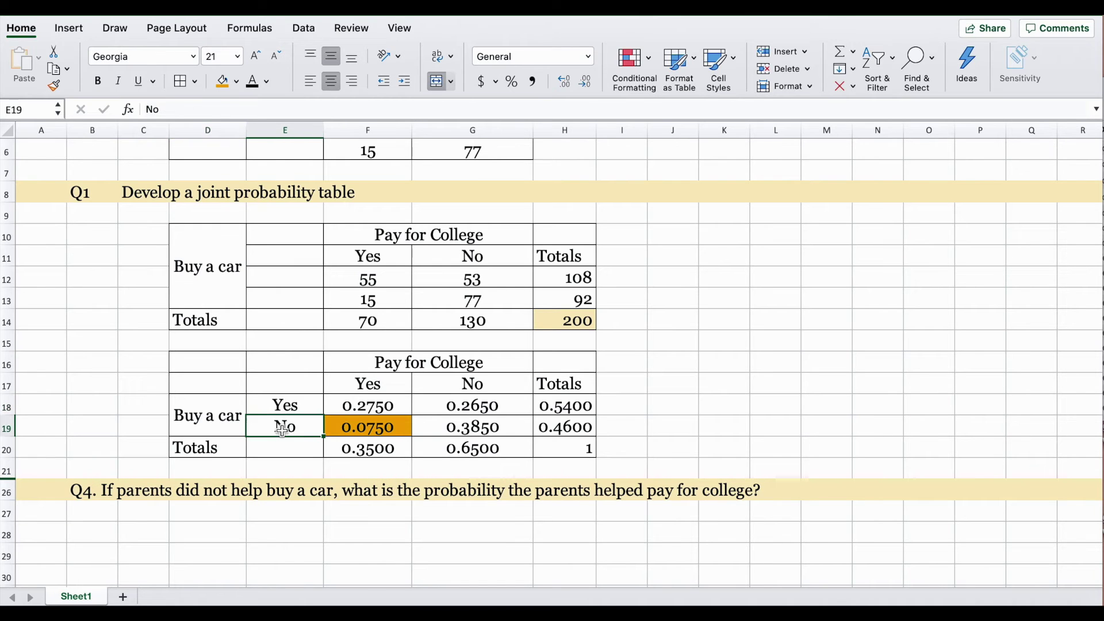
left_click(564, 436)
left_click(222, 81)
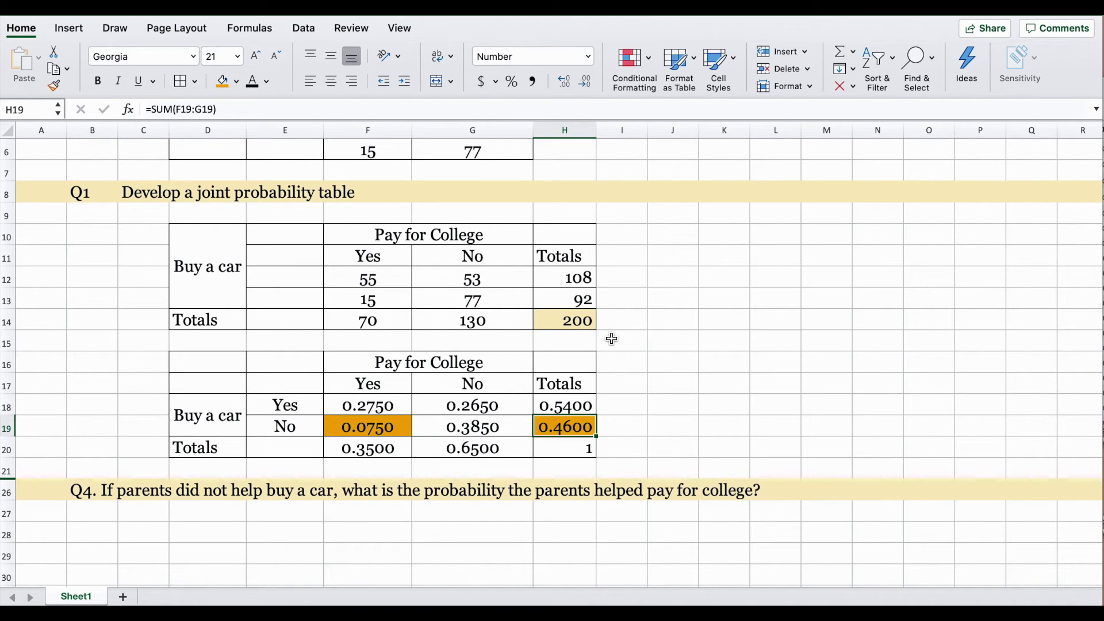
Step: Calculate the Q4 conditional probability in E27 with =F19/H19
left_click(293, 515)
type("=")
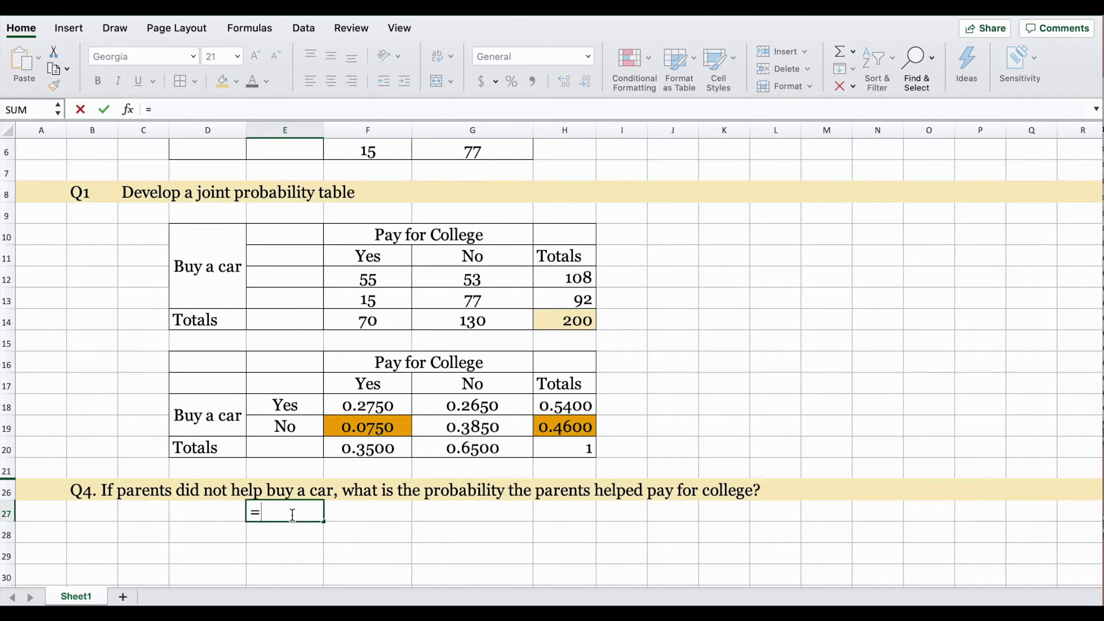
left_click(366, 423)
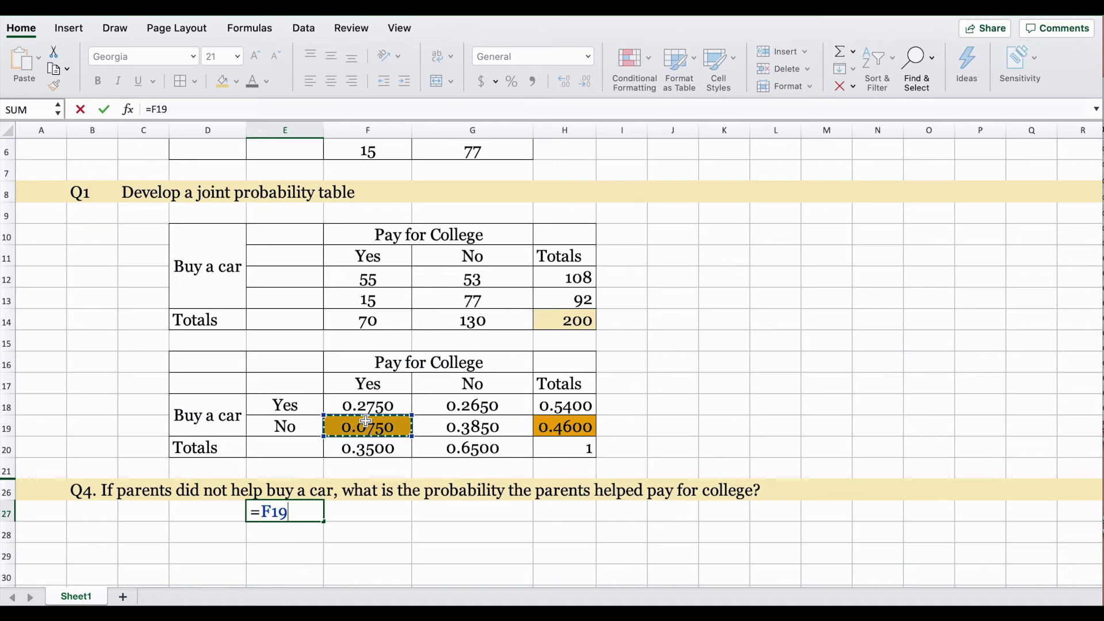
type("/")
left_click(564, 428)
key("Return")
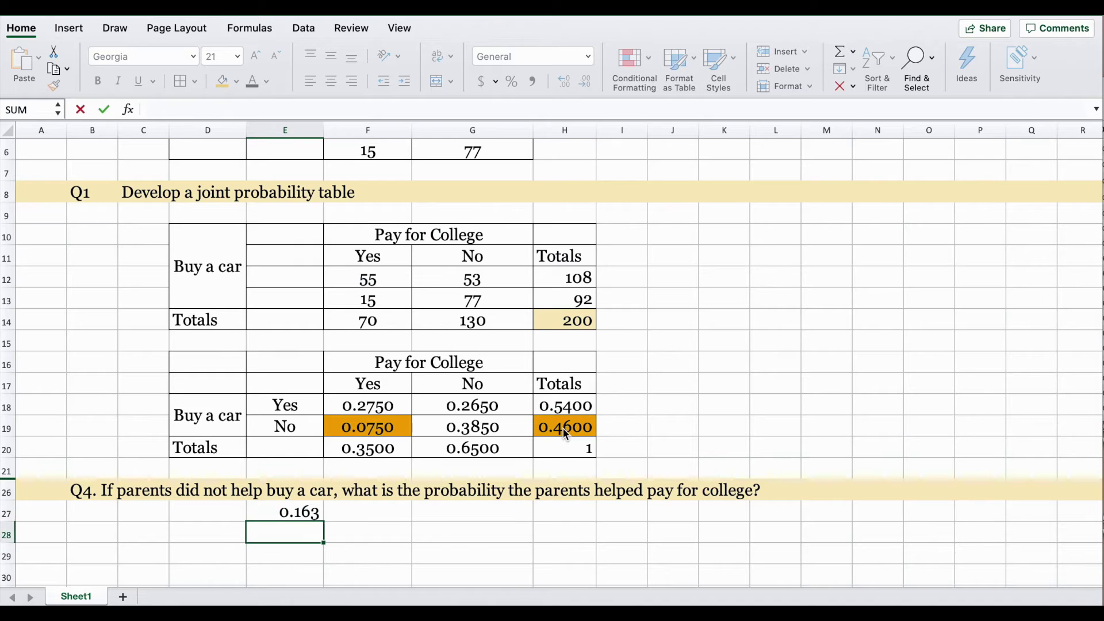
left_click(300, 515)
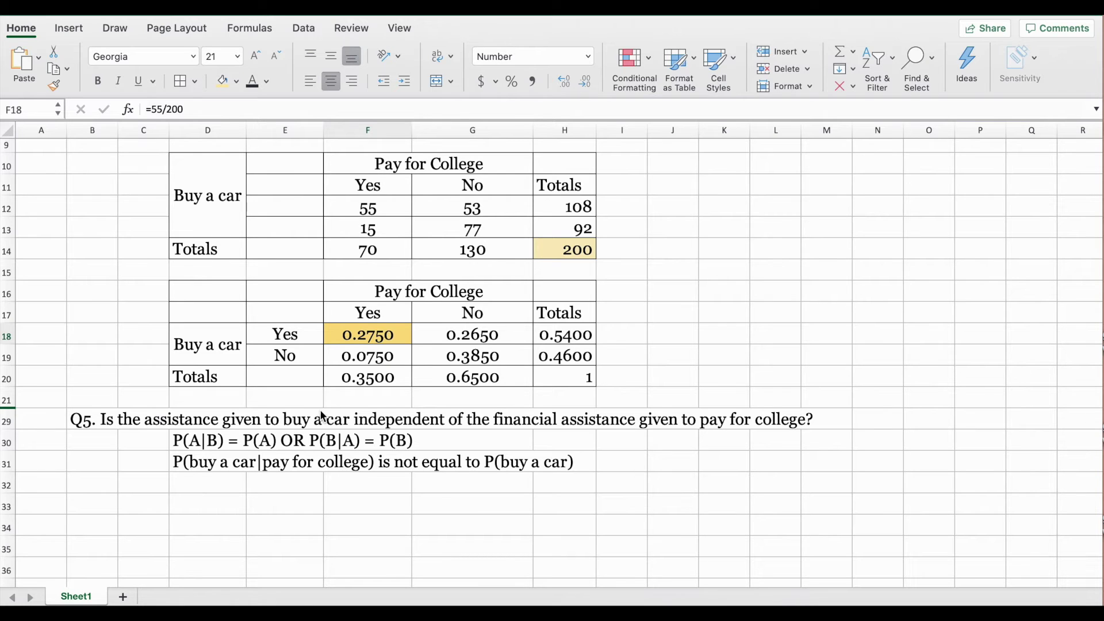
Step: Shade the entire Q5 question row 29 with the gold fill
left_click(7, 423)
left_click(7, 419)
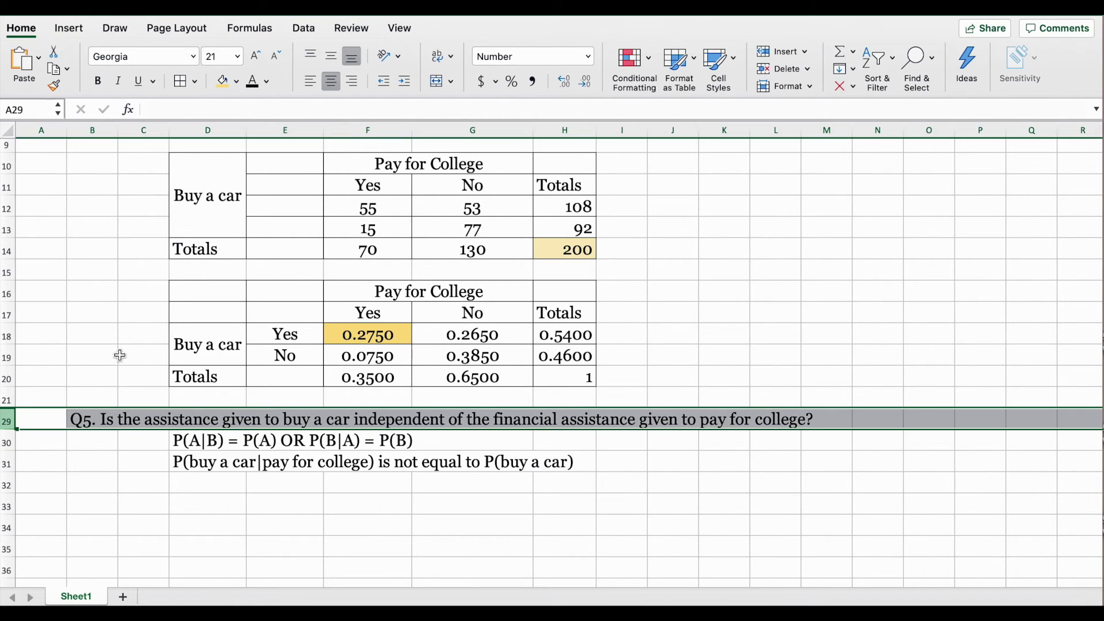
left_click(223, 83)
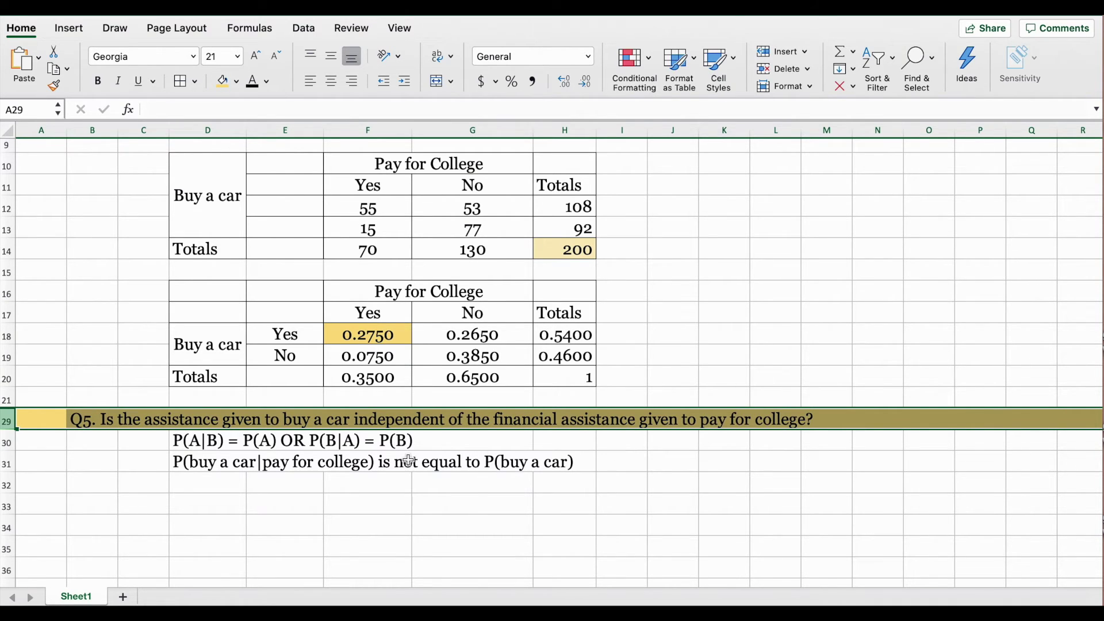
left_click(197, 440)
left_click(175, 485)
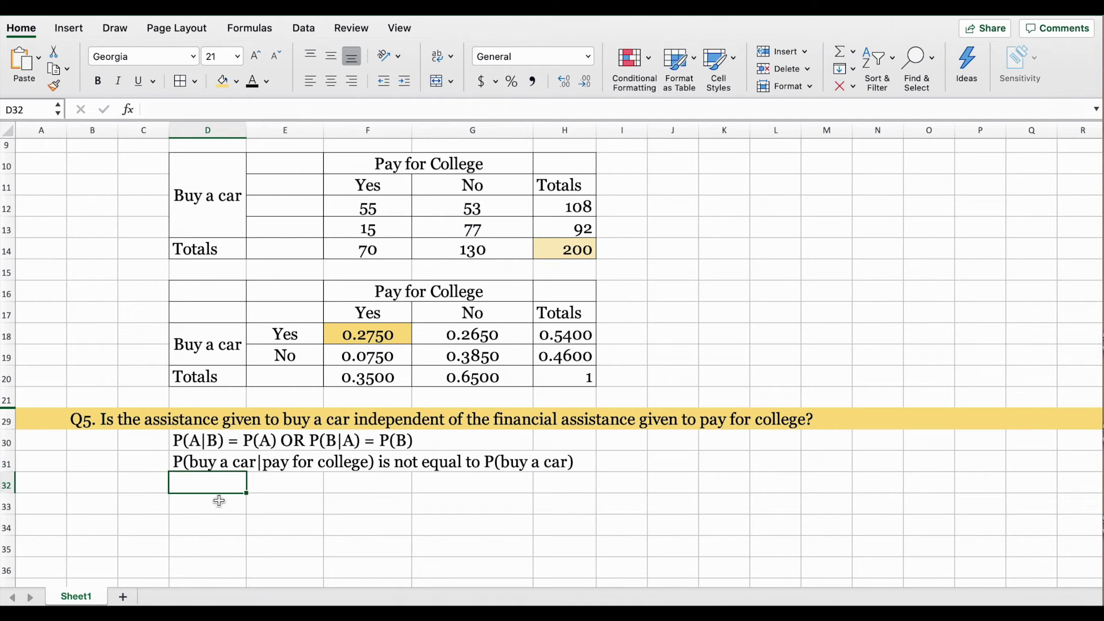
Step: Calculate P(buy a car|pay for college) in E33 with =.2750/.3500, and fill the result cell gold
left_click(282, 511)
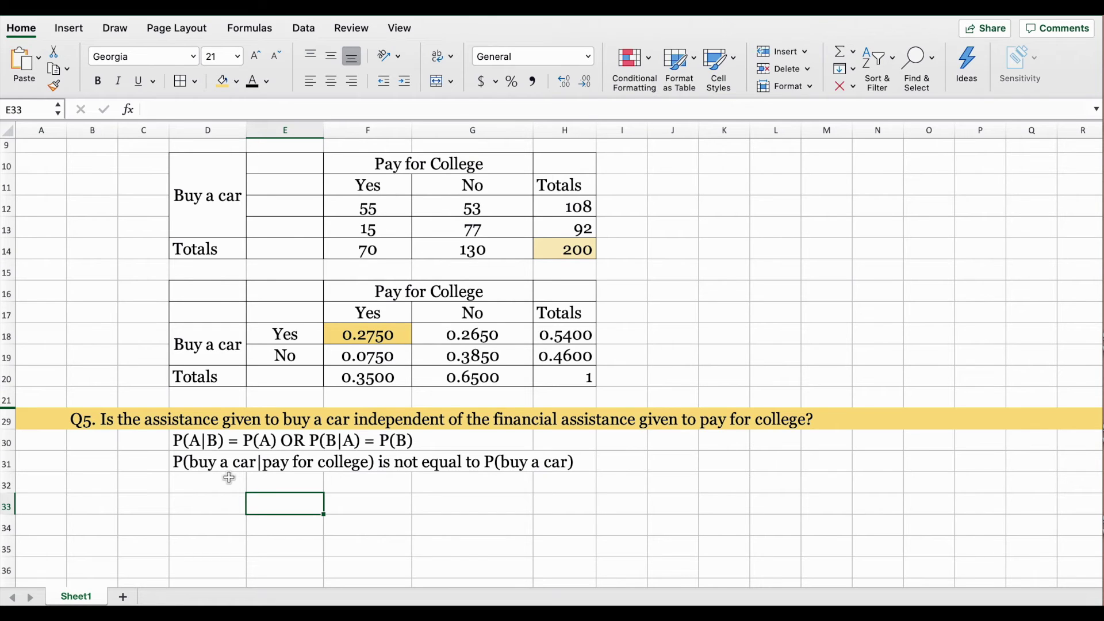
left_click(364, 334)
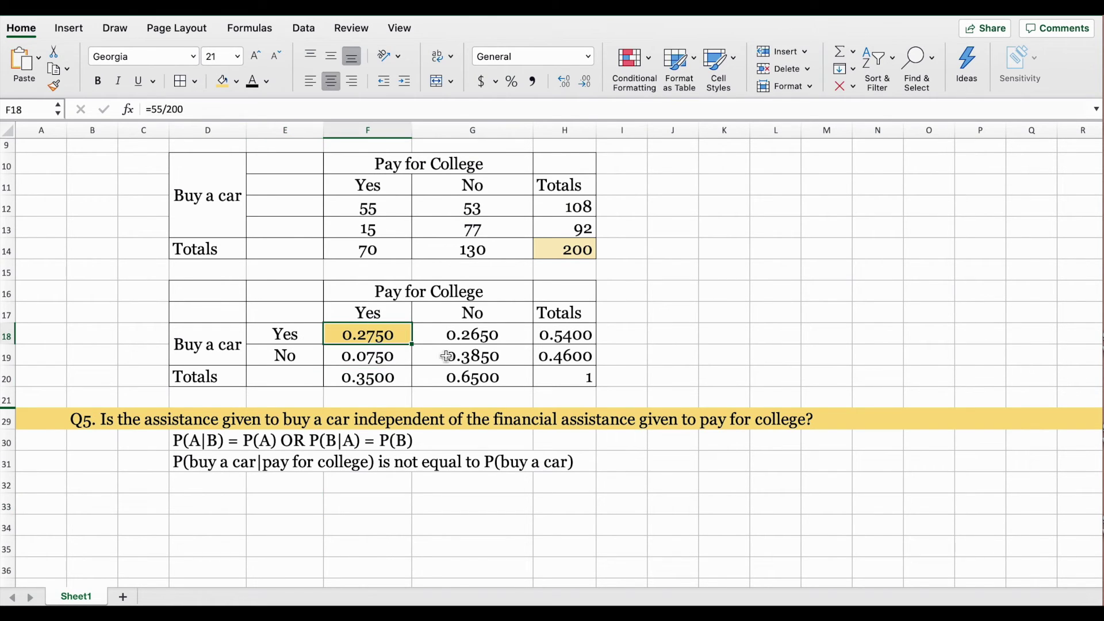
left_click(303, 496)
type("=")
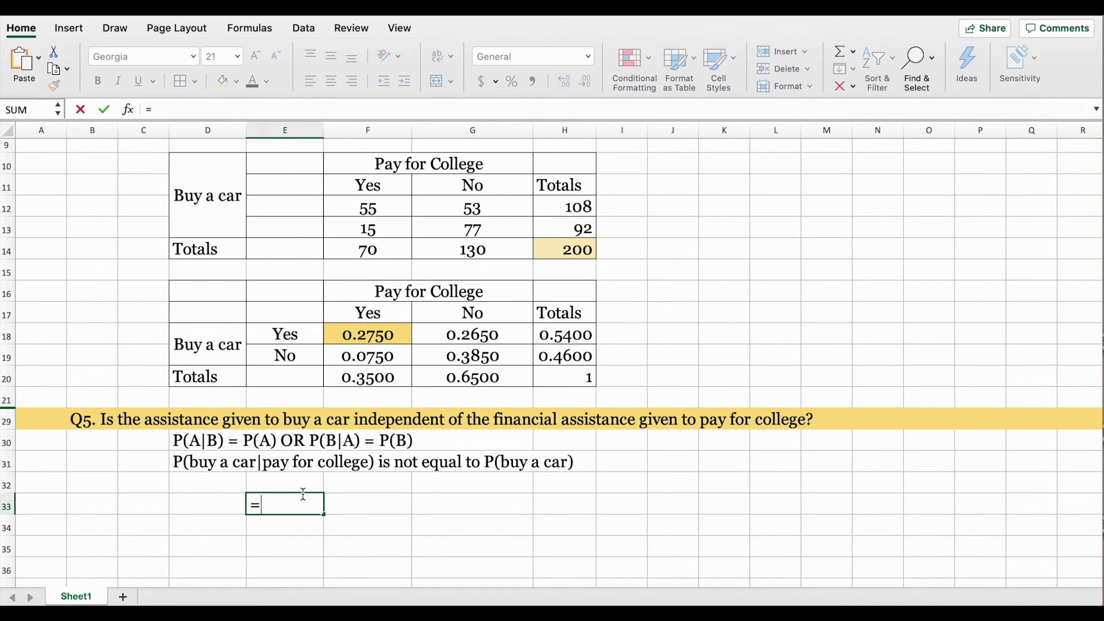
type(".2750/")
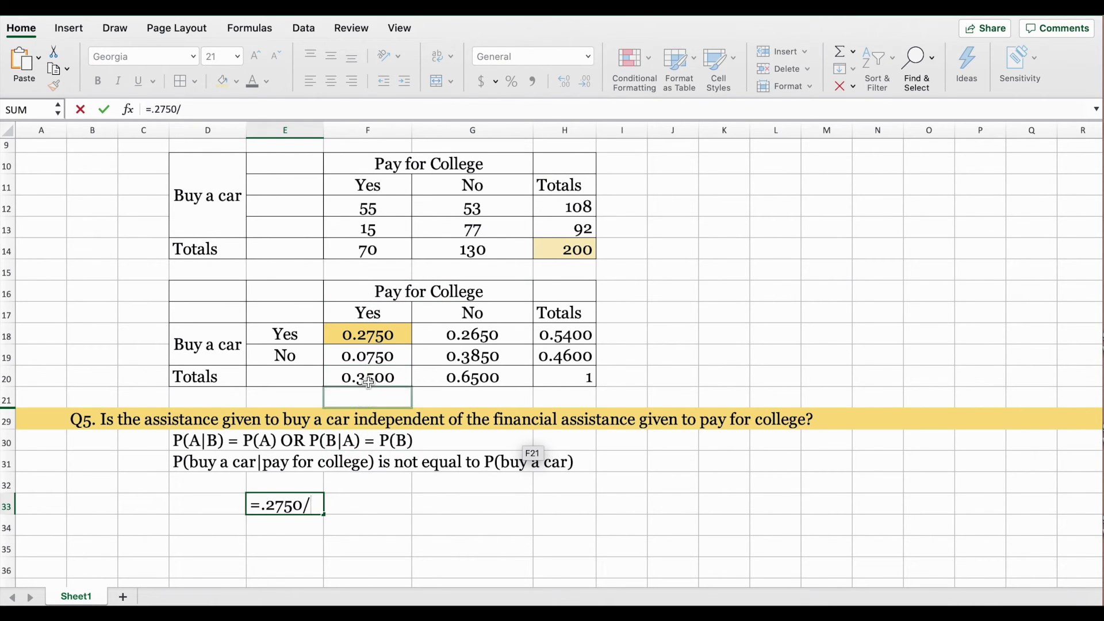
type(".3500")
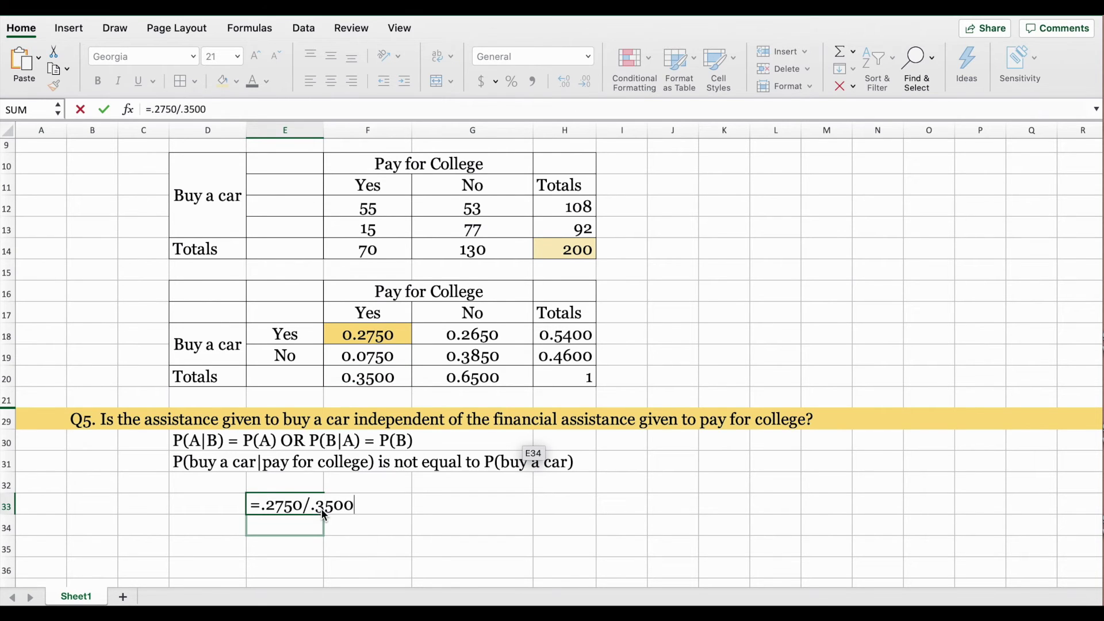
key("Return")
left_click(301, 505)
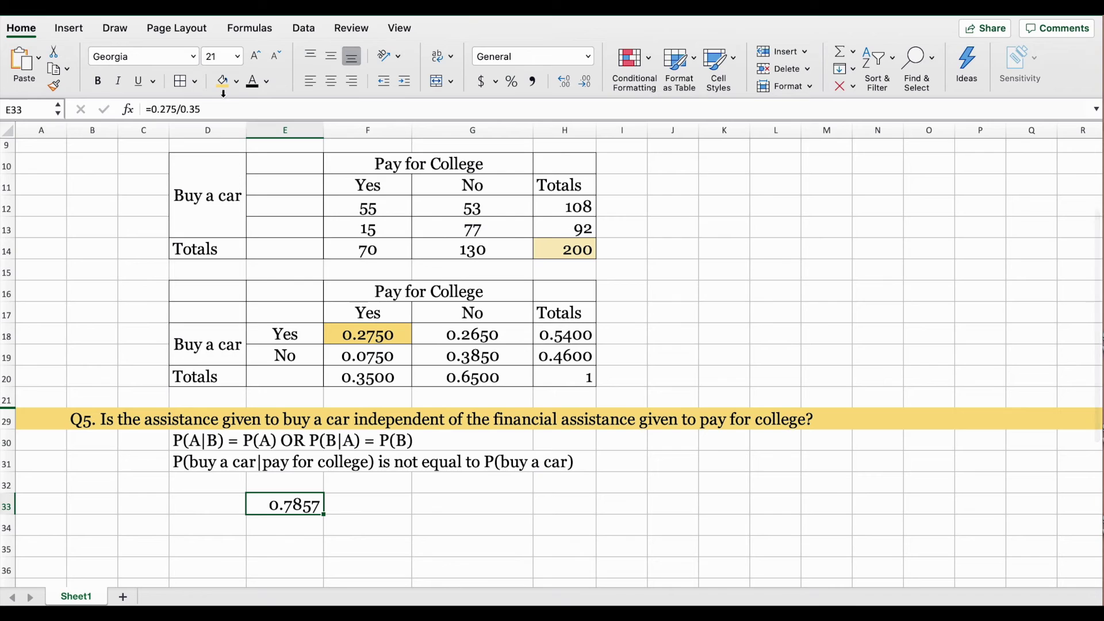
left_click(224, 80)
Step: Fill the marginal probabilities of Pay for College Yes in F20 and Buy a car Yes in H18 gold
left_click(361, 377)
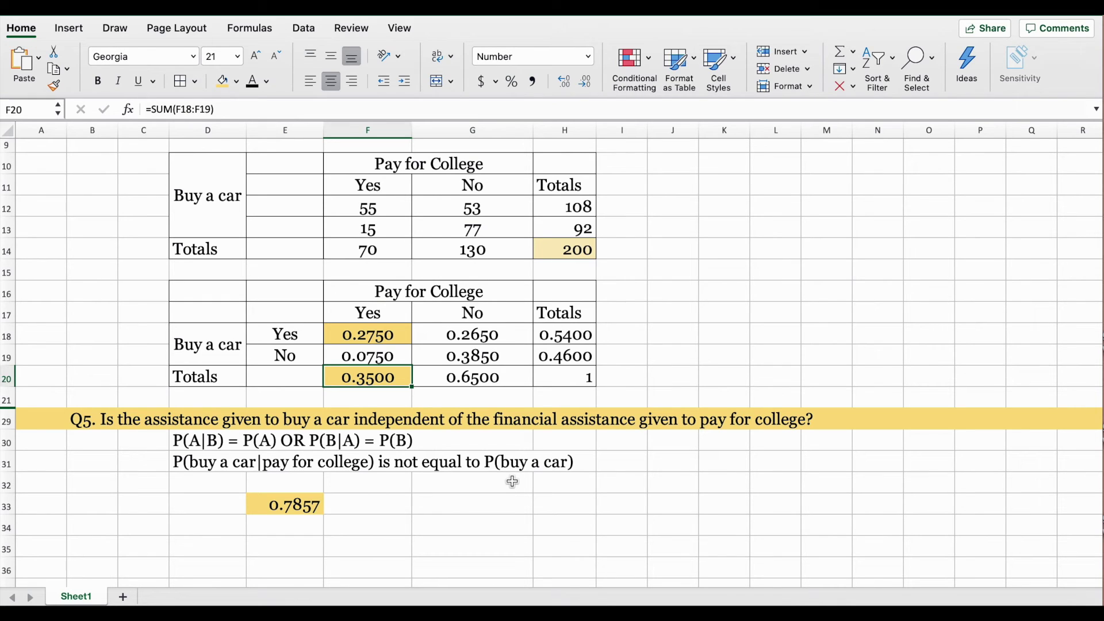
left_click(212, 337)
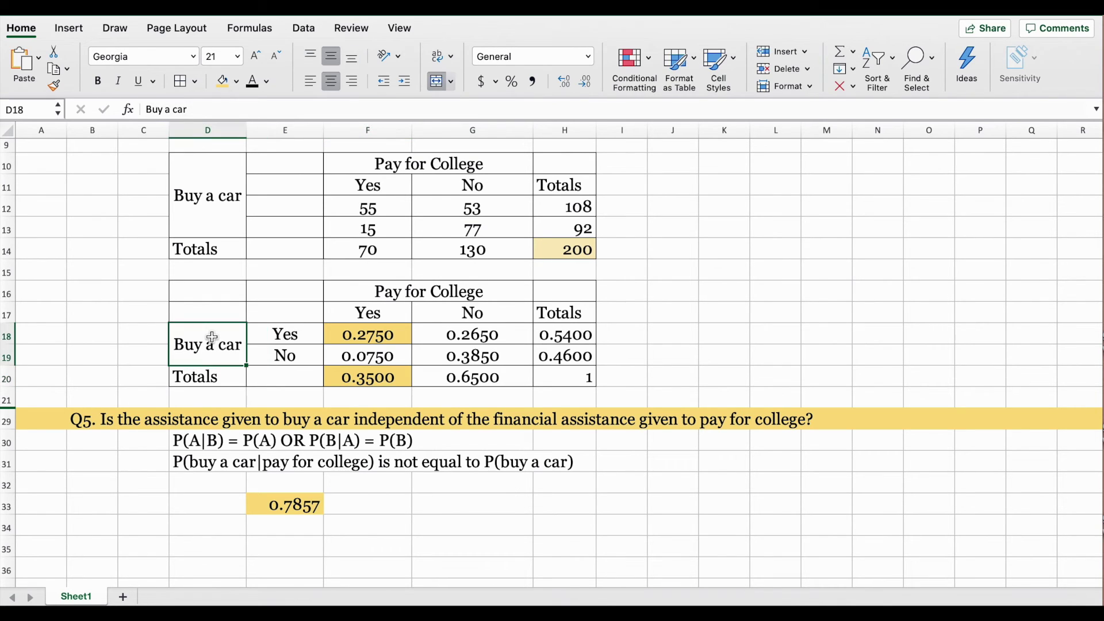
left_click(296, 335)
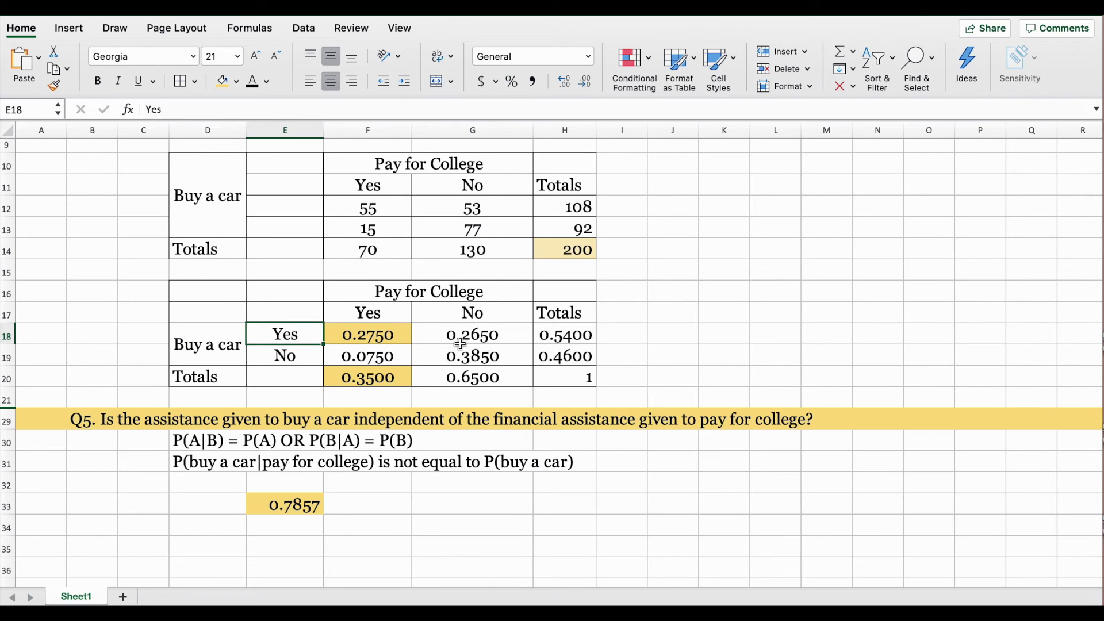
left_click(562, 338)
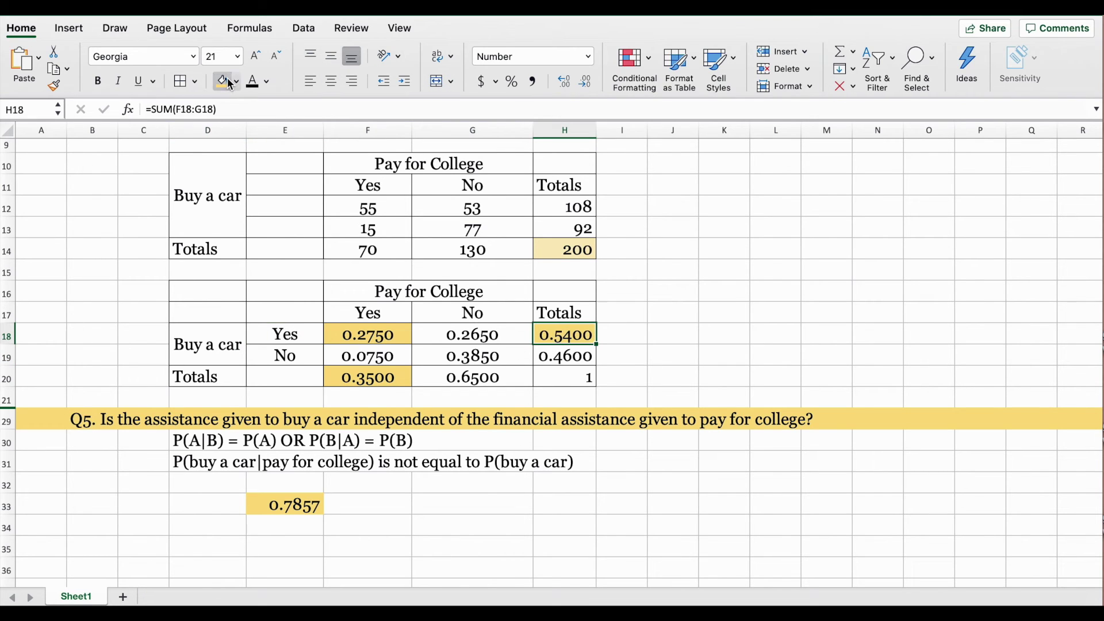
Step: Enter .5400 in G33 as P(buy a car), show it with four decimals, and fill the cell gold
left_click(447, 505)
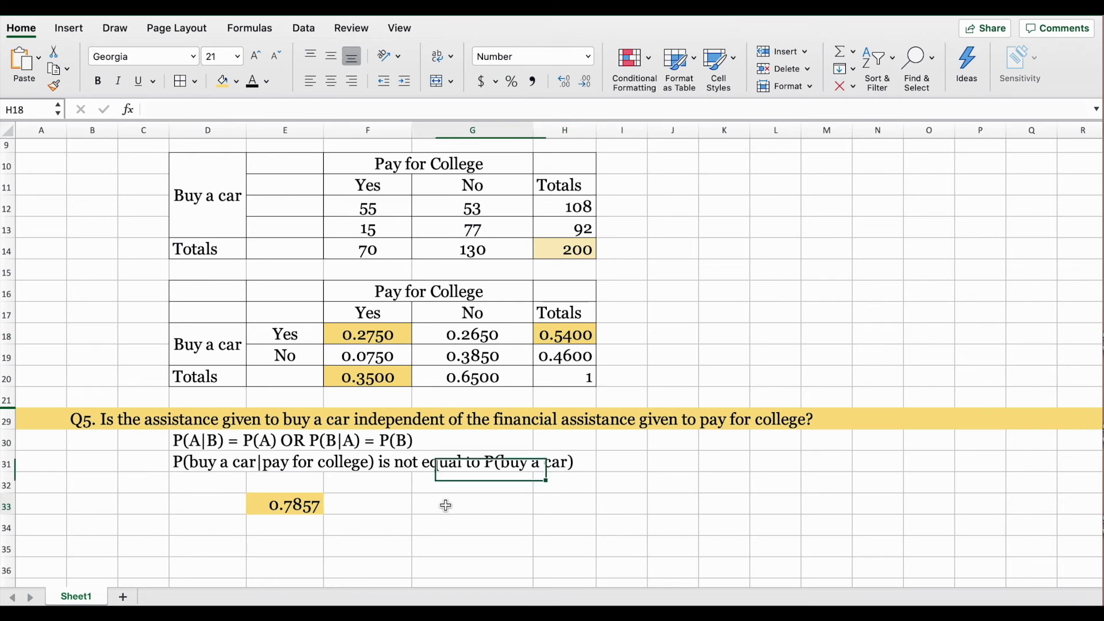
type(".5400")
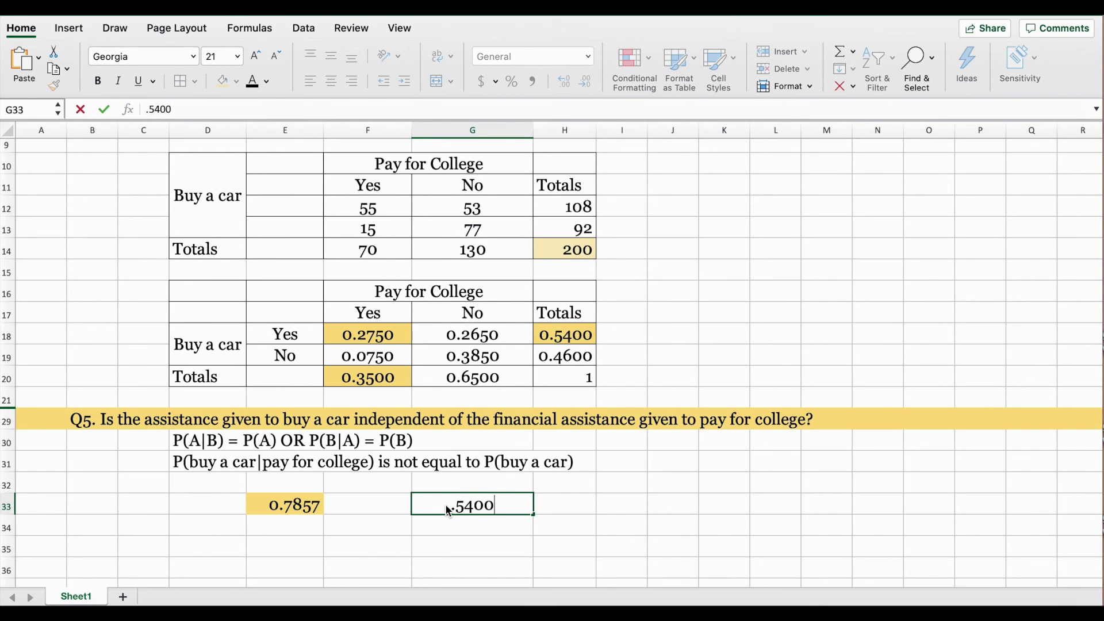
key("Return")
left_click(448, 506)
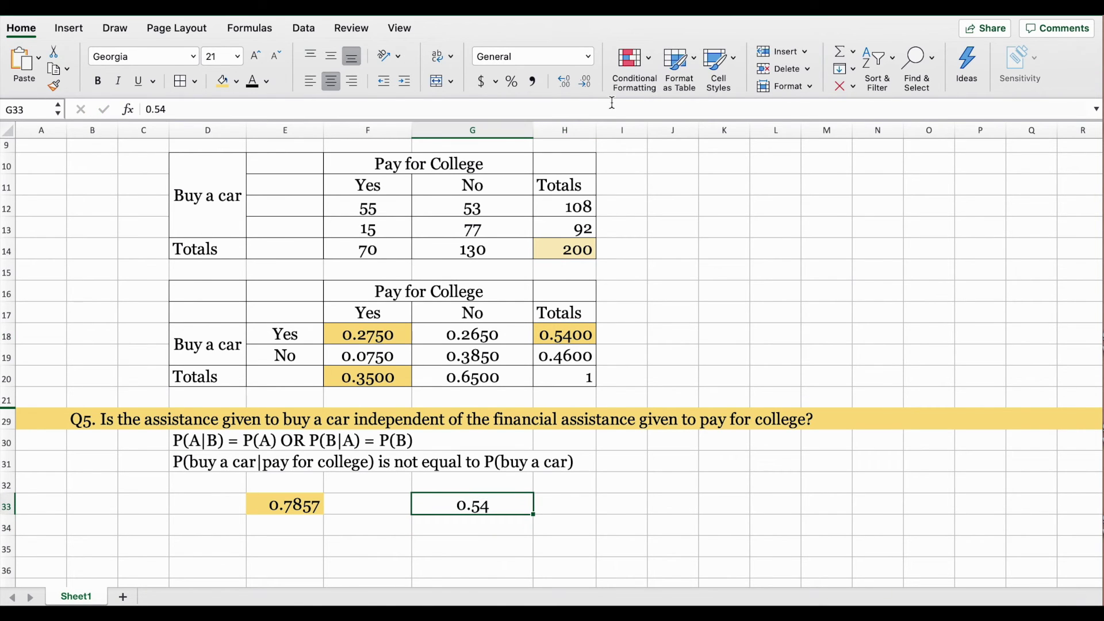
left_click(563, 83)
left_click(563, 83)
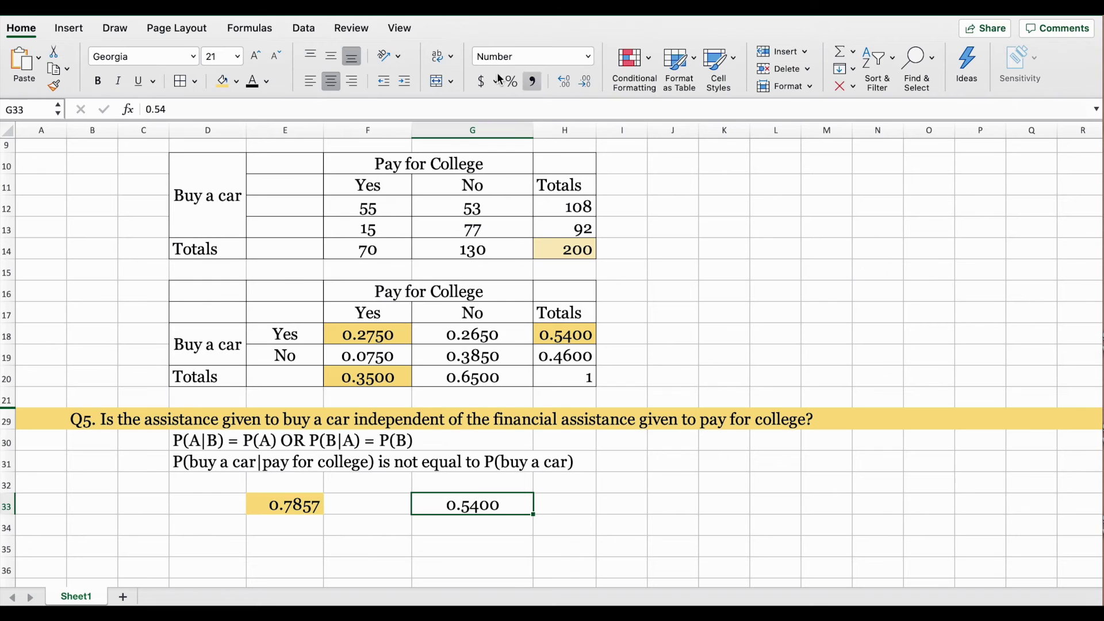
left_click(220, 81)
left_click(354, 516)
Step: Enter "is not equal to" in F33 between the two probabilities, and widen column F to 174 pixels
left_click(305, 505)
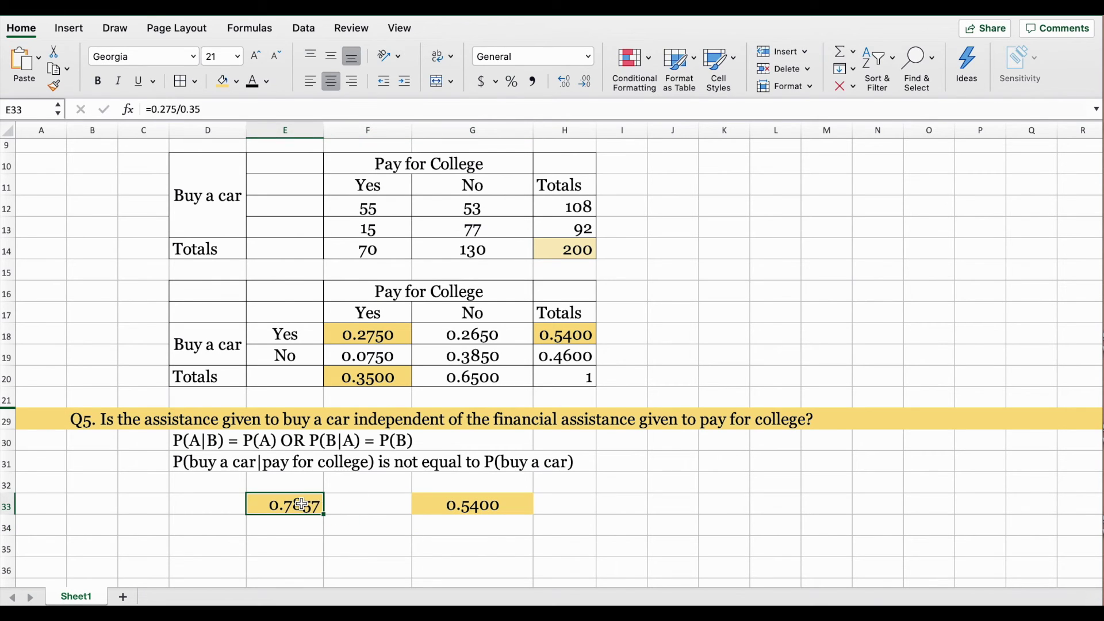
key("super+y")
left_click(375, 505)
type("i")
type("s not equal to")
key("Return")
left_click_drag(415, 125, 461, 123)
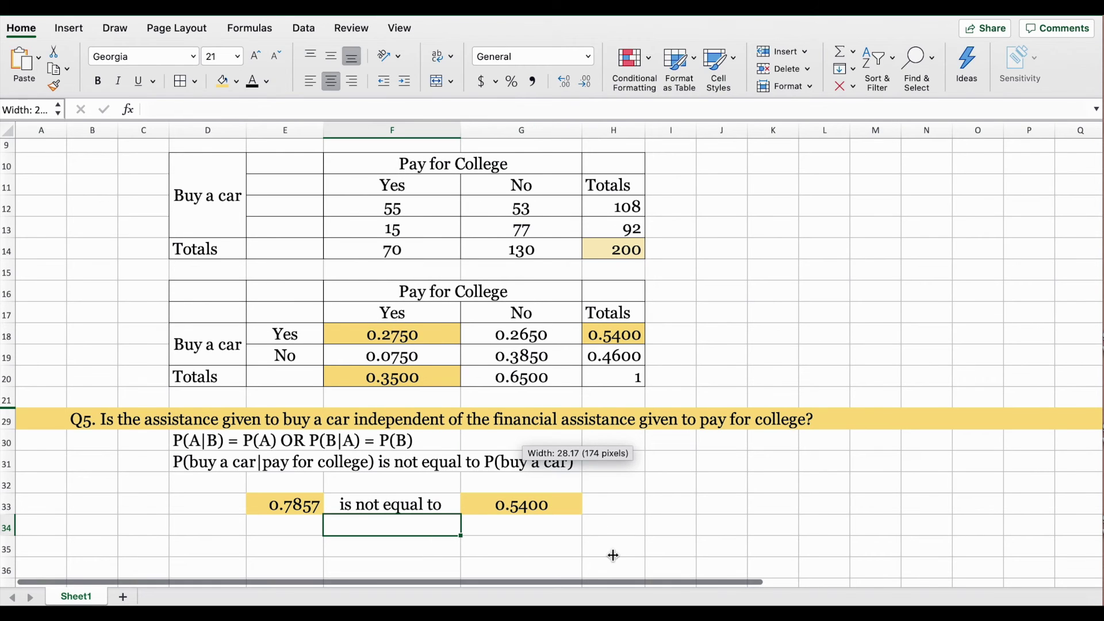
left_click(539, 514)
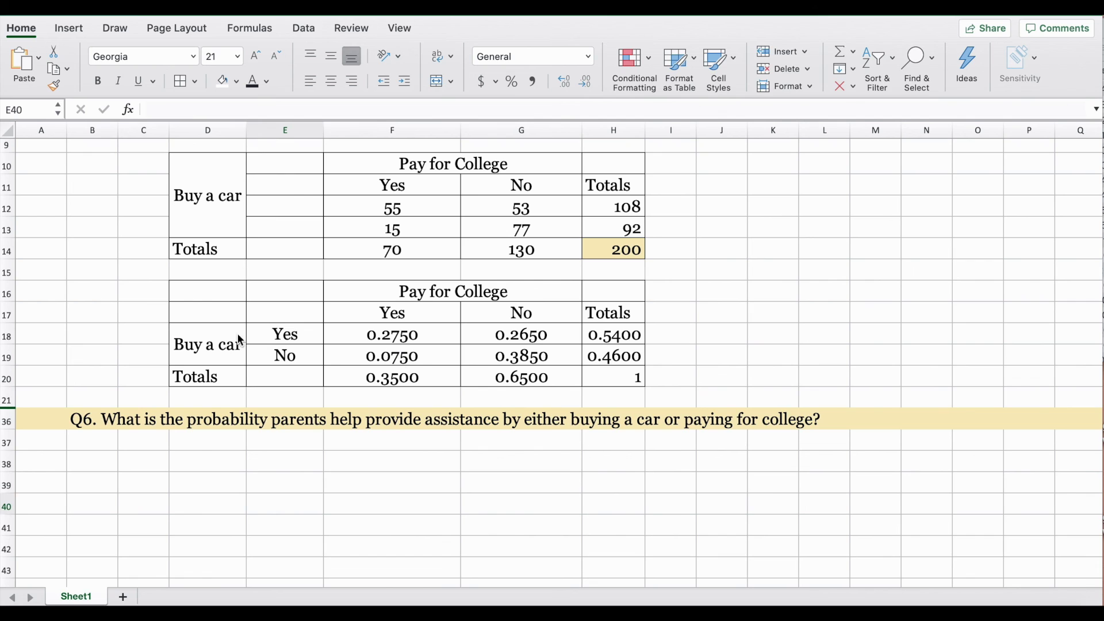
Step: Highlight the marginal probability of Buy a car Yes in H18 with a light gold fill for Q6
left_click(219, 342)
left_click(291, 337)
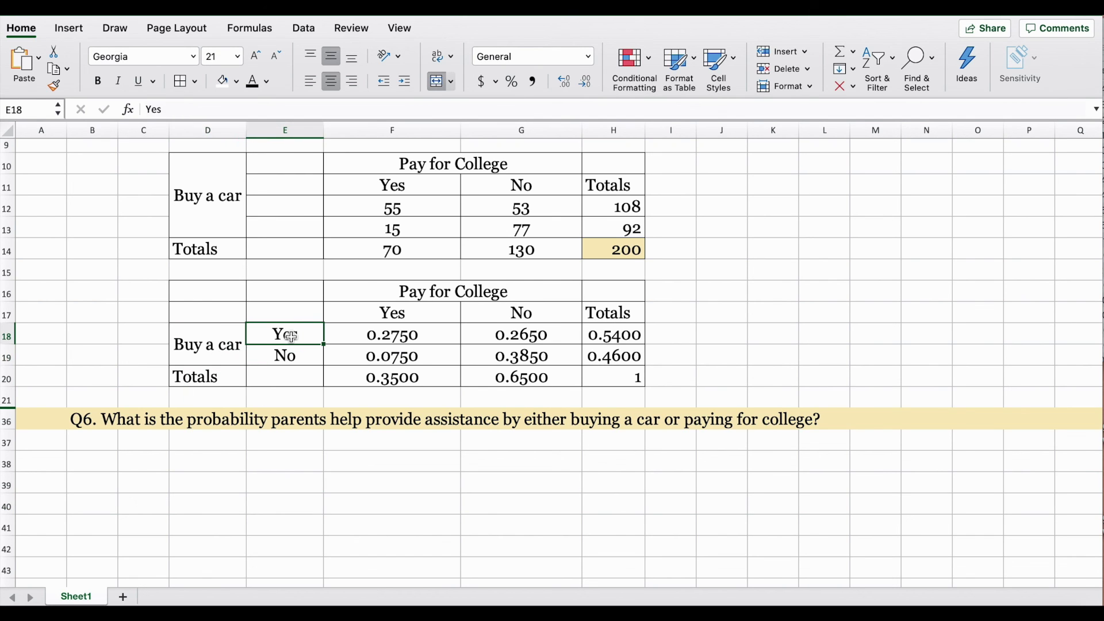
left_click(613, 341)
left_click(236, 81)
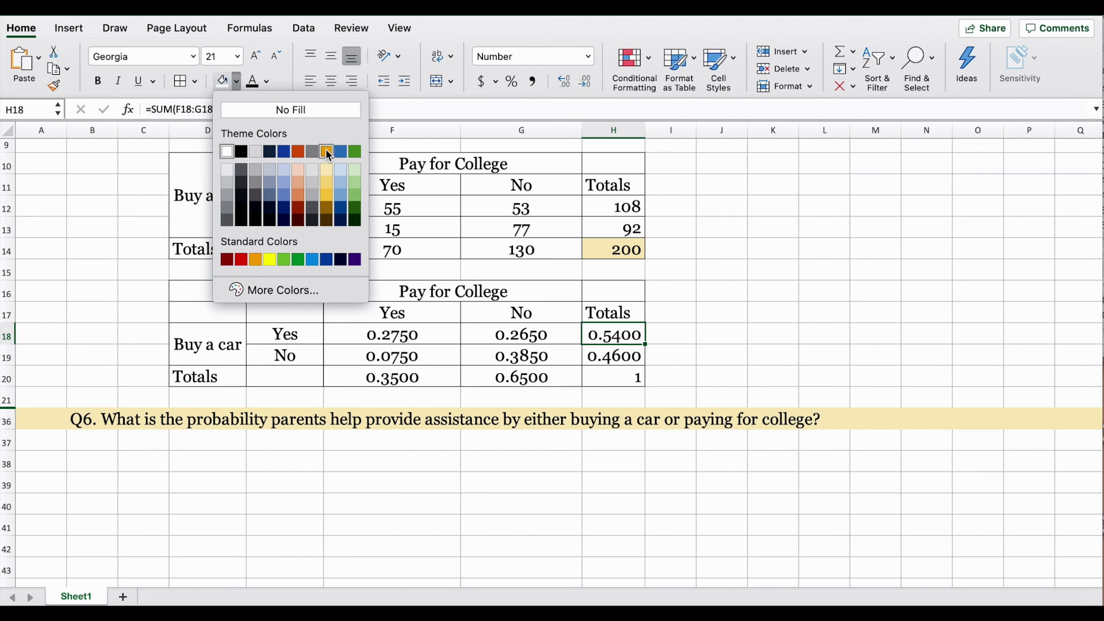
left_click(327, 174)
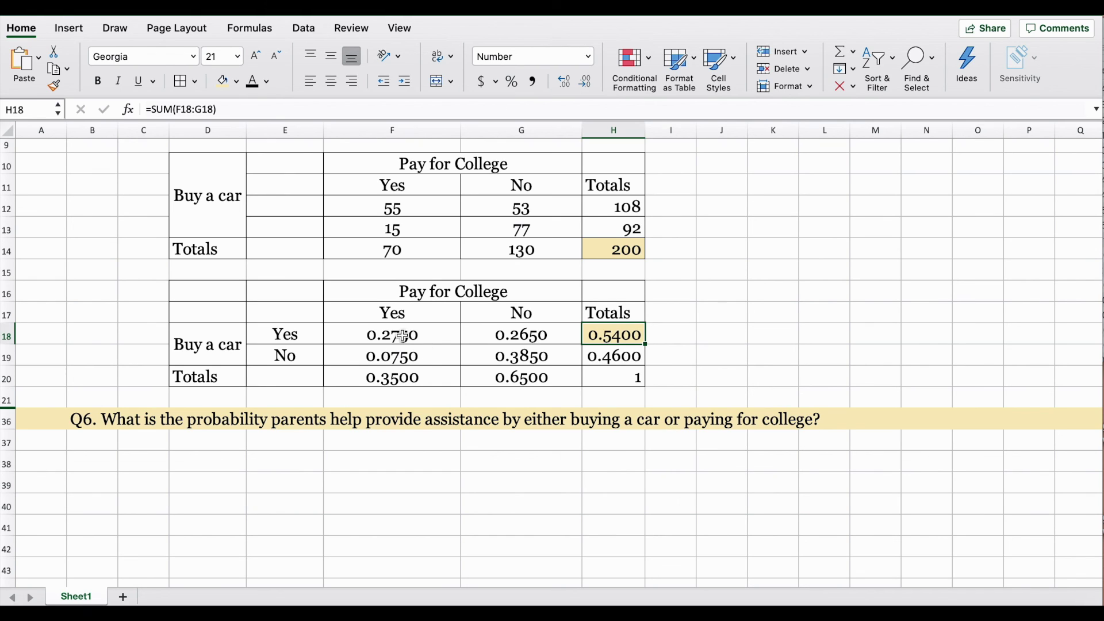
Step: Apply the same light gold fill to the Pay for College Yes total in F20 and the joint probability in F18
left_click(396, 315)
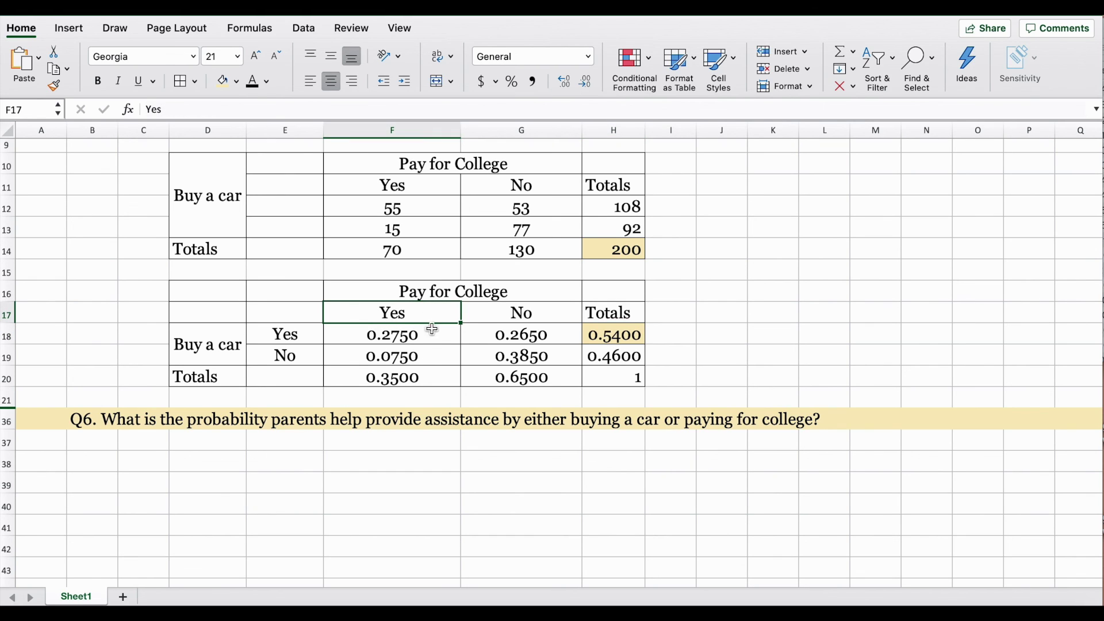
left_click(418, 378)
left_click(223, 82)
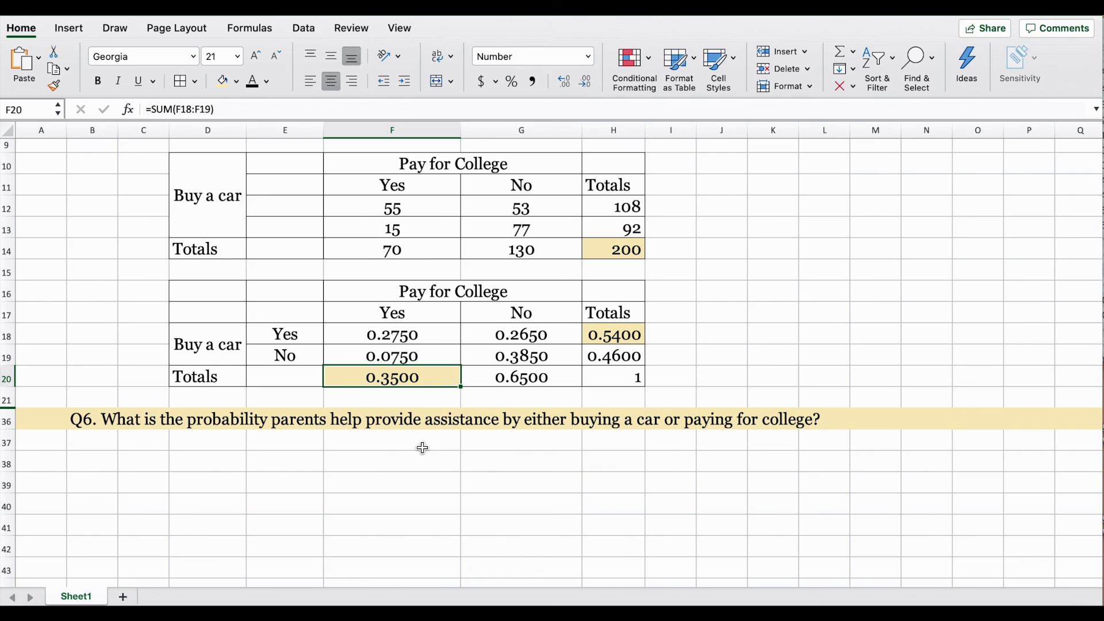
left_click(398, 334)
left_click(224, 82)
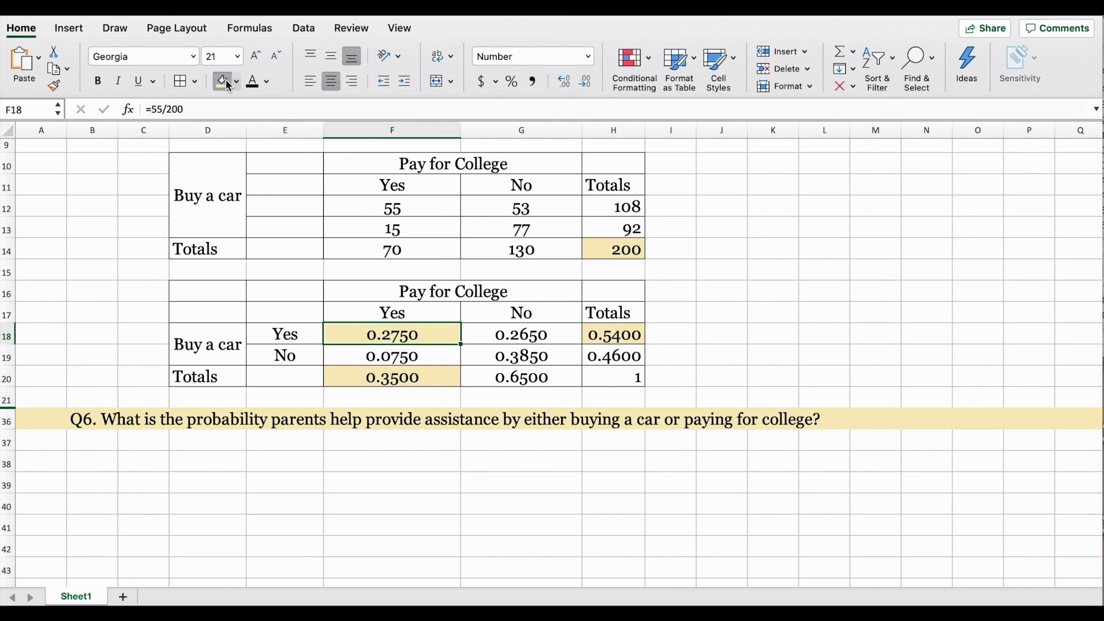
left_click(413, 317)
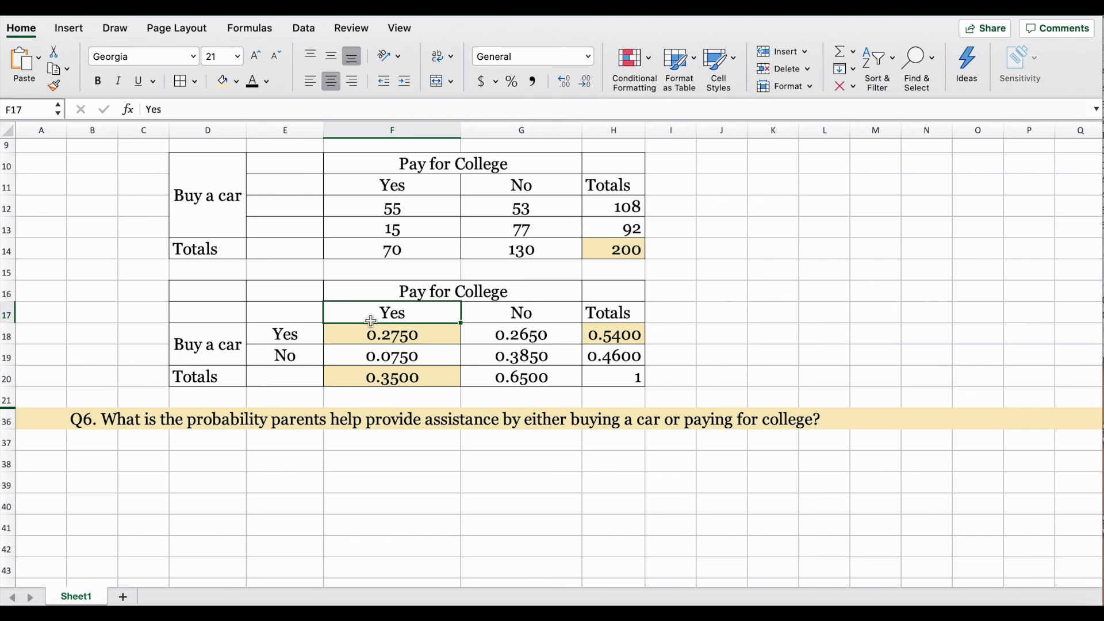
Step: In F38, add the marginal probabilities of buying a car and paying for college with =H18+F20
left_click(373, 461)
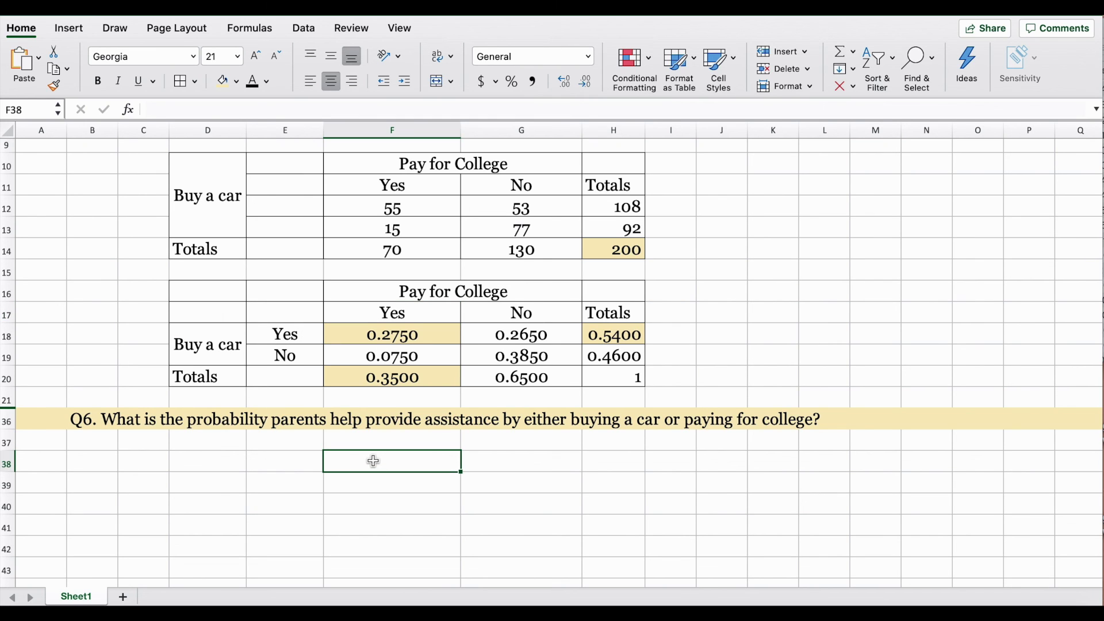
type("=")
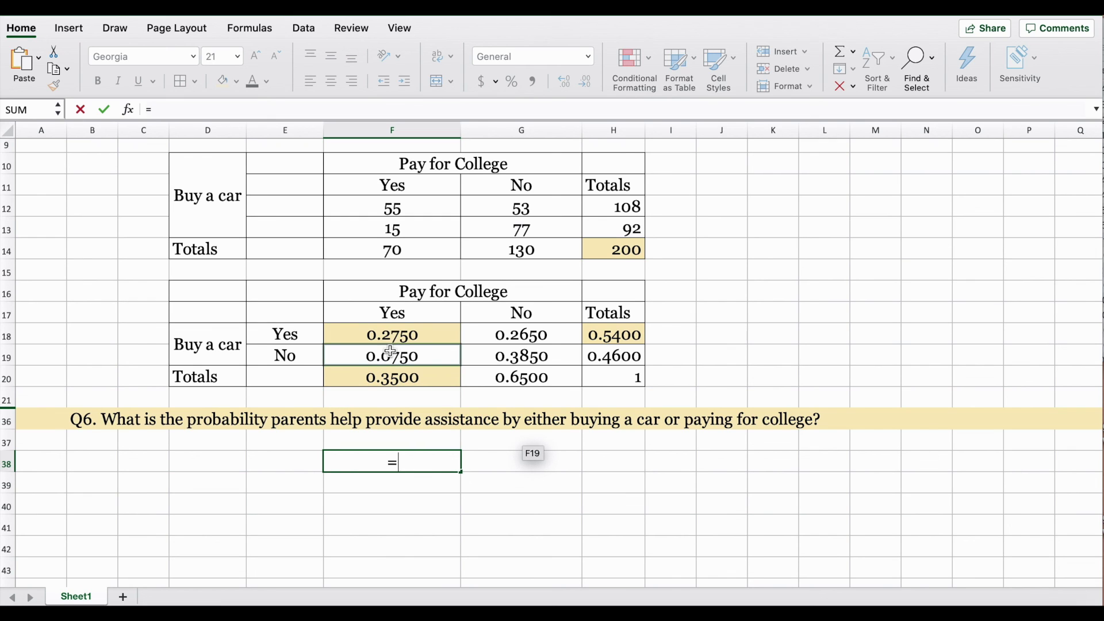
left_click(624, 340)
type("+")
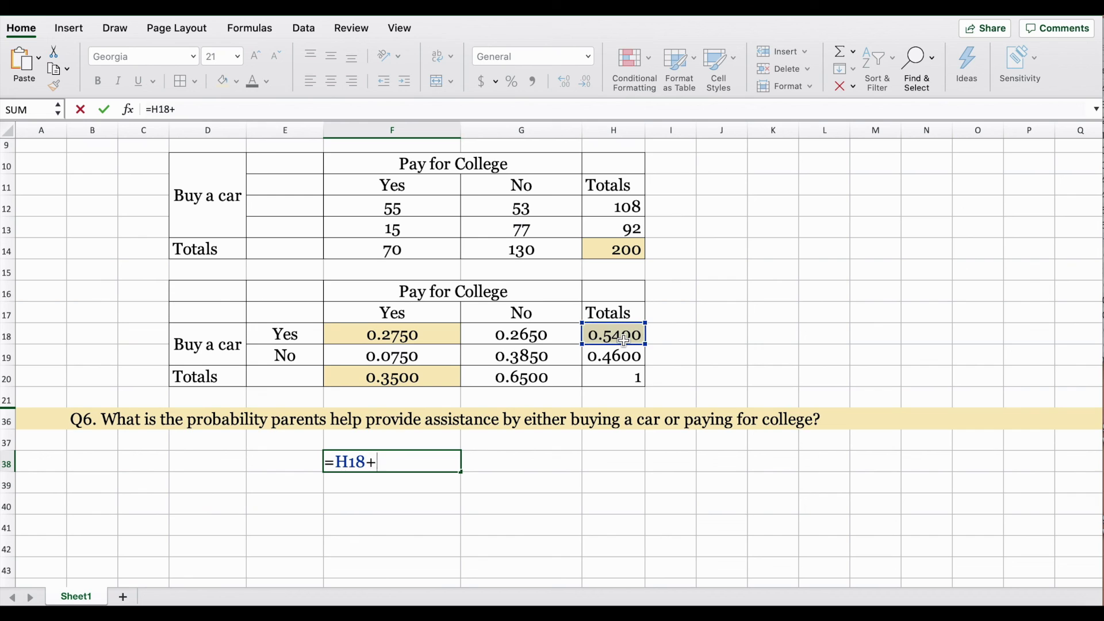
left_click(424, 377)
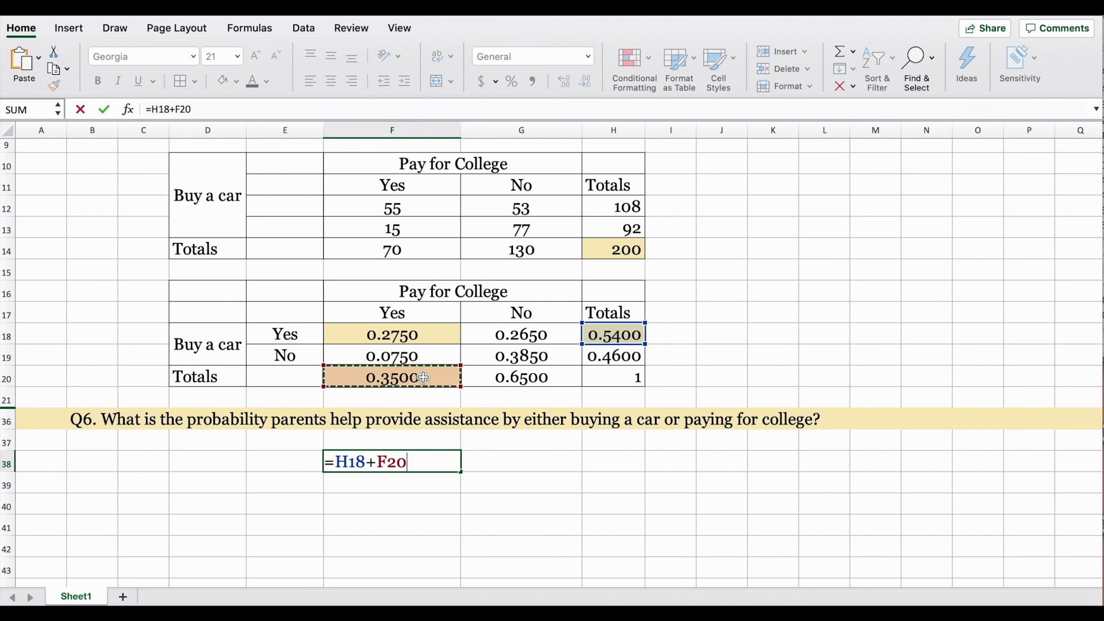
key("Return")
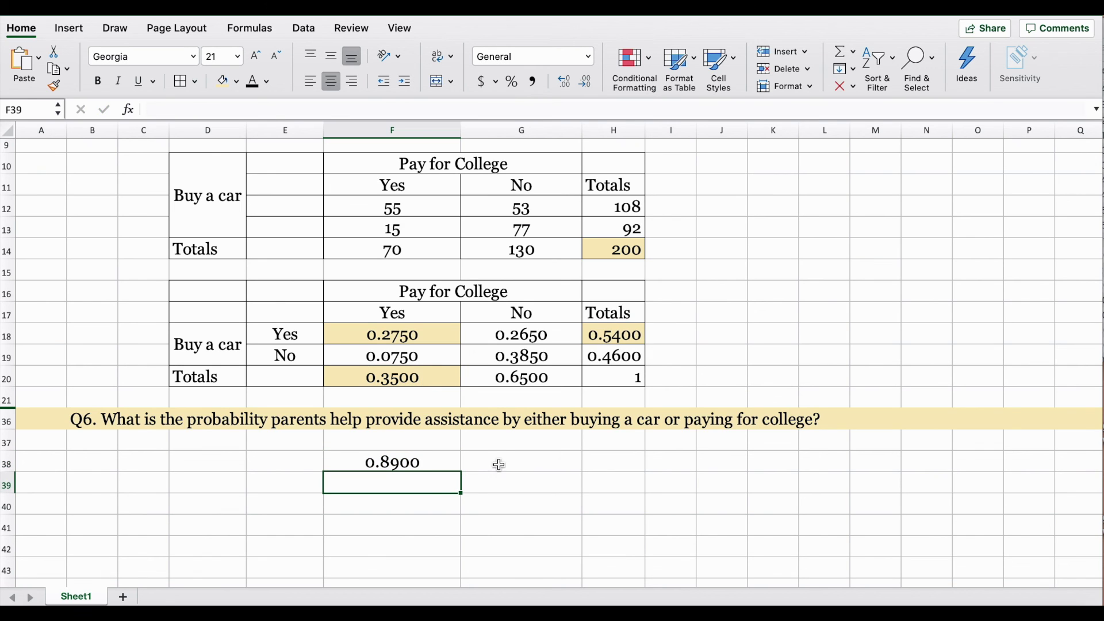
Step: In F39, subtract the joint probability from that sum with =F38-F18, and fill the answer cell light gold
type("=")
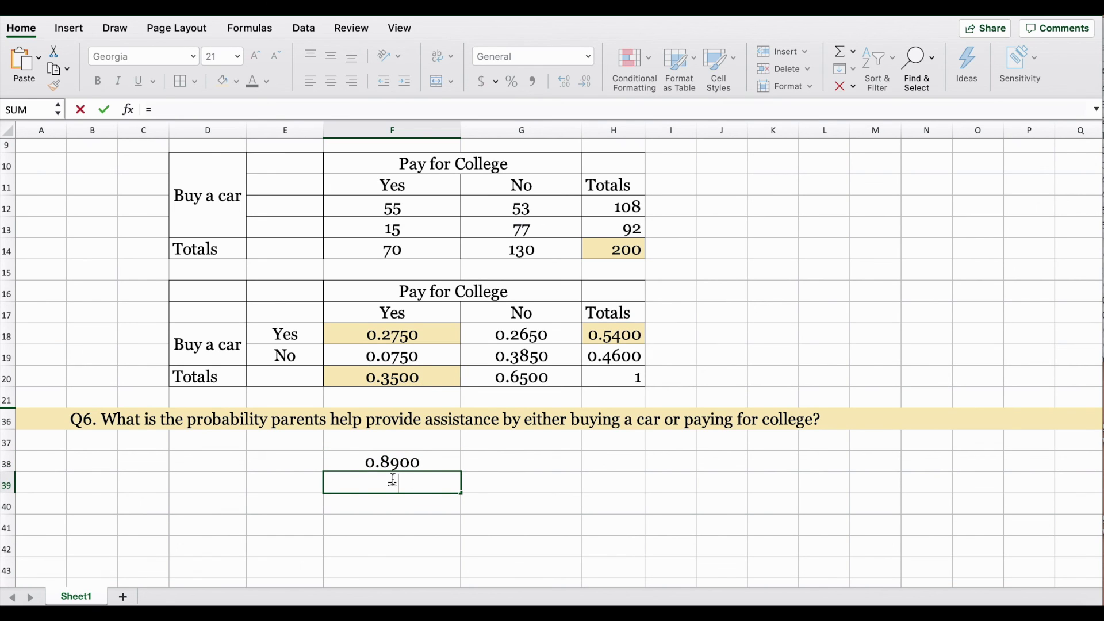
left_click(384, 465)
type("-")
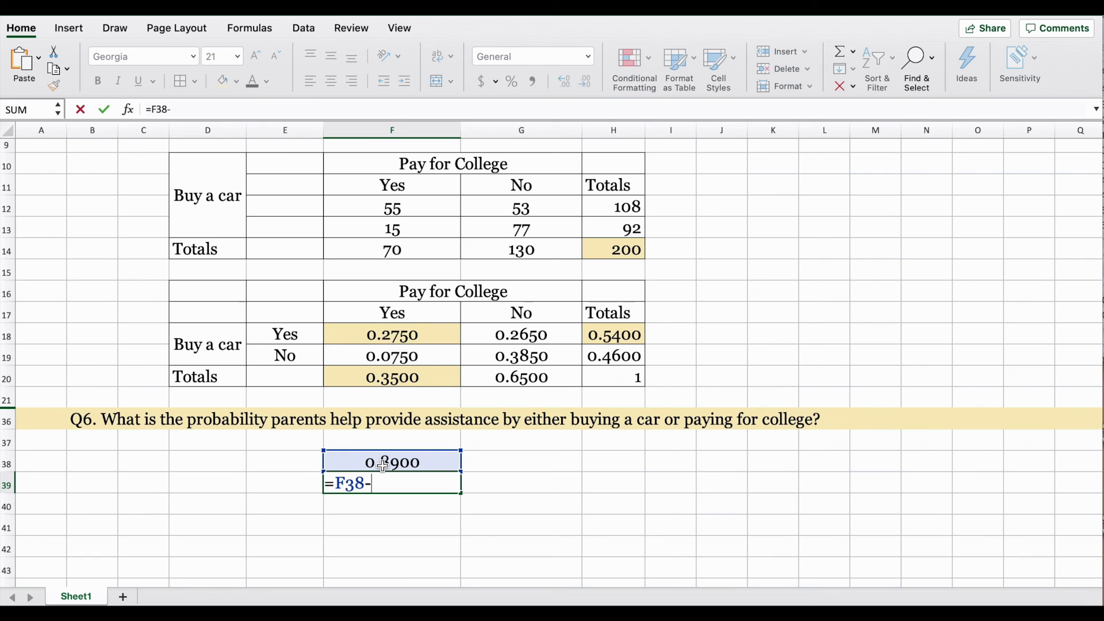
left_click(398, 340)
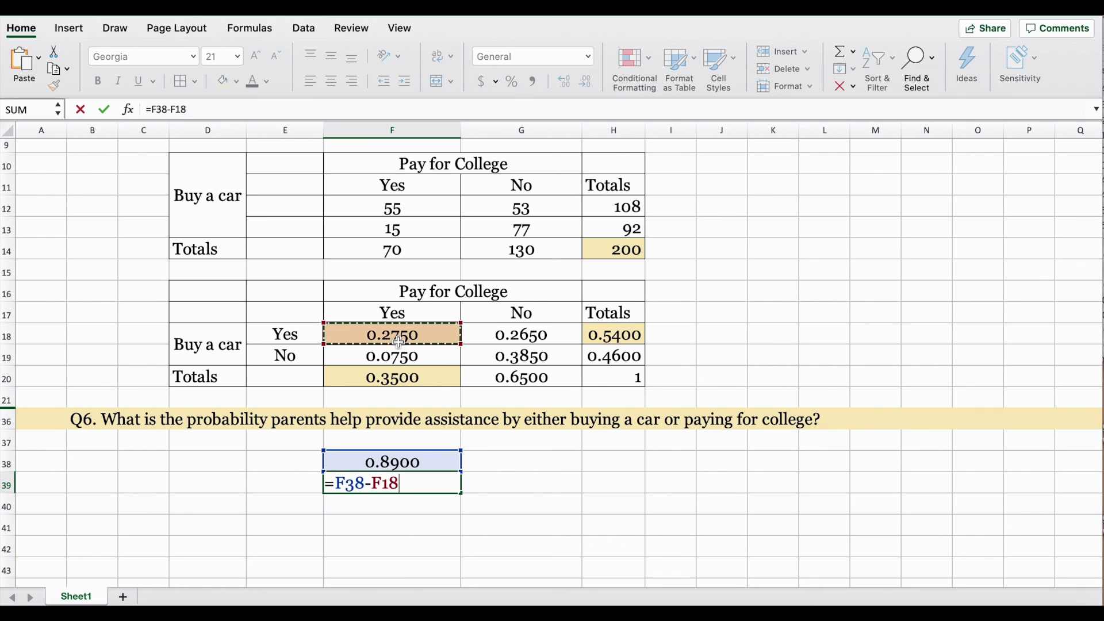
key("Return")
left_click(391, 484)
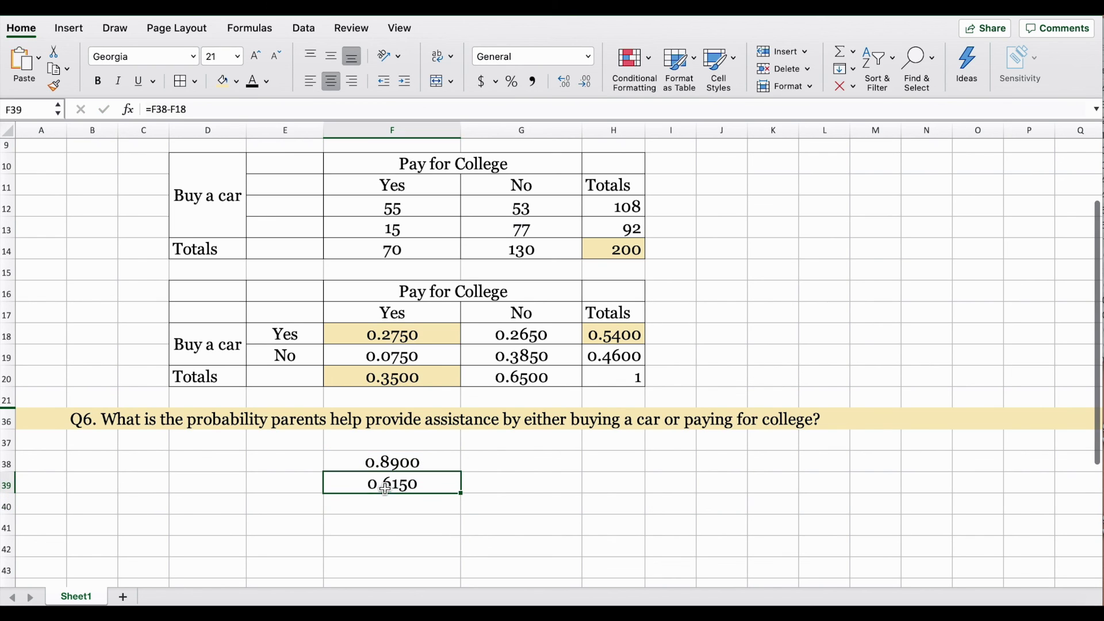
left_click(222, 81)
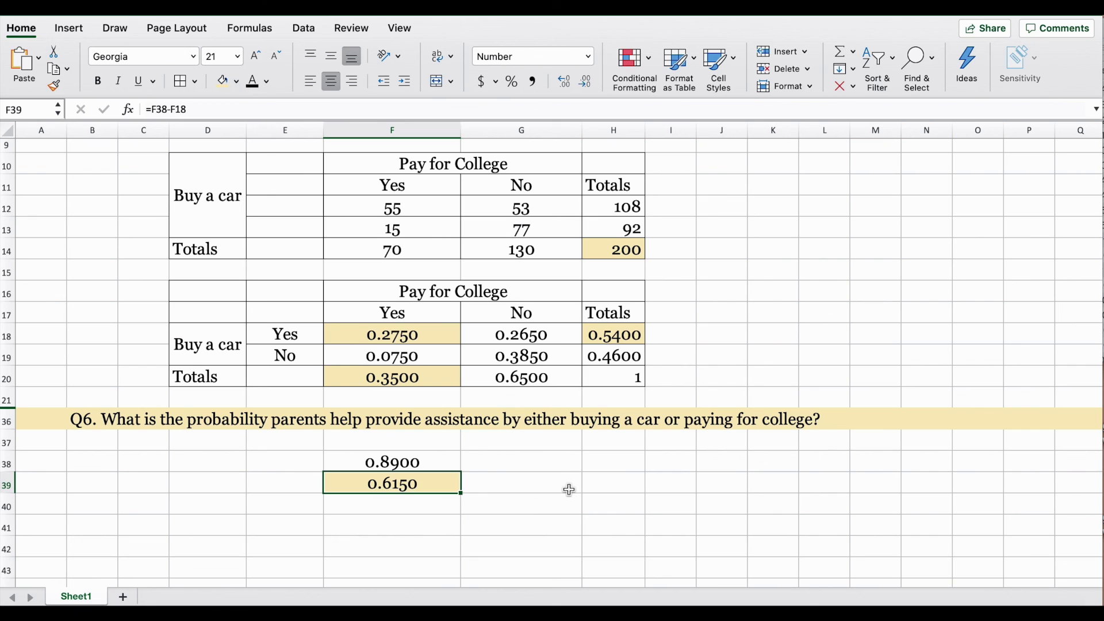